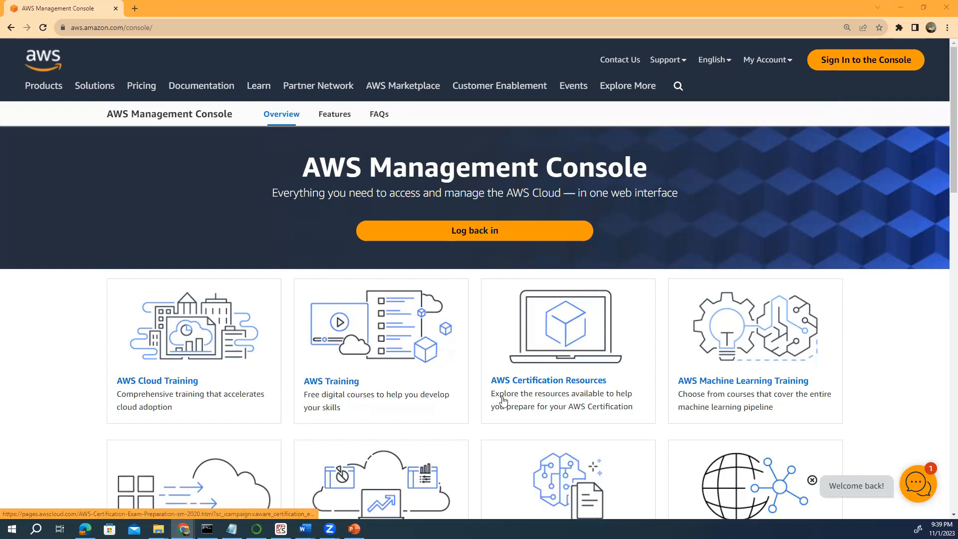
Reach the AWS console sign-in page, then bring the AWS Data Engineering folder window forward.
{"action": "left_click", "coordinate": [355, 529]}
{"action": "left_click", "coordinate": [354, 529]}
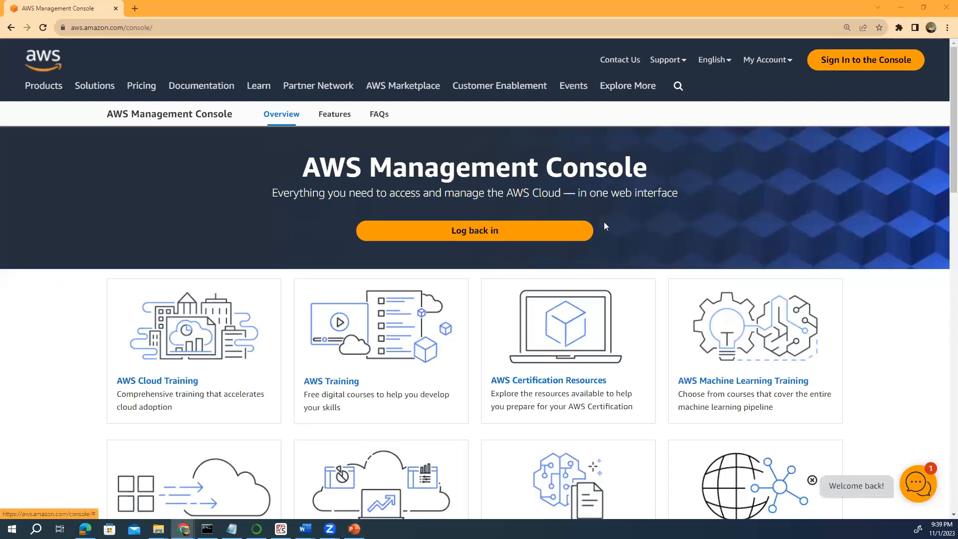
{"action": "mouse_move", "coordinate": [158, 529]}
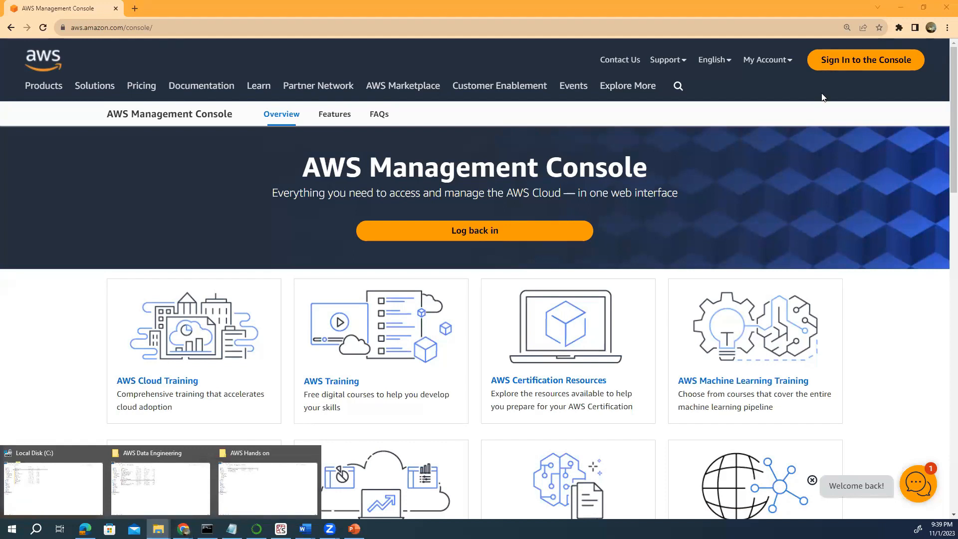
{"action": "left_click", "coordinate": [838, 64]}
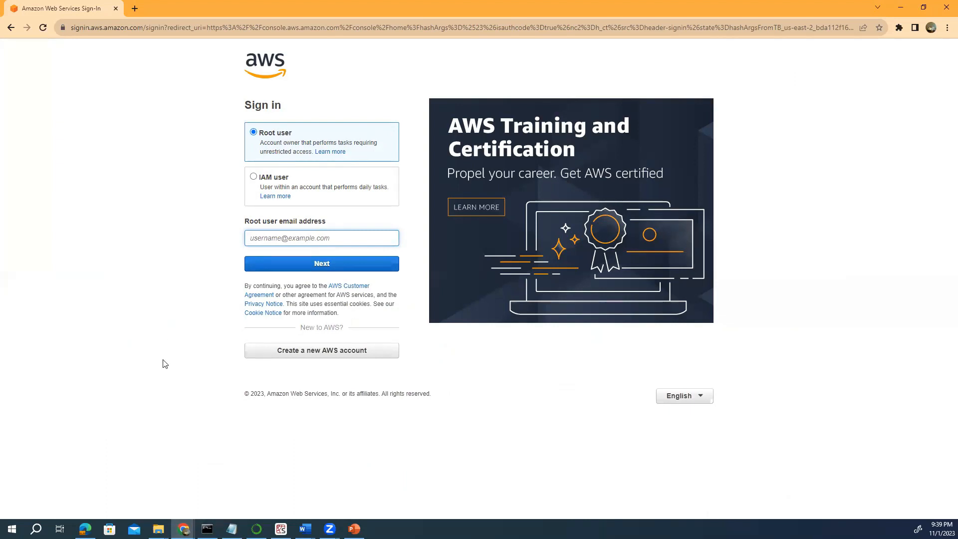
{"action": "left_click", "coordinate": [159, 529]}
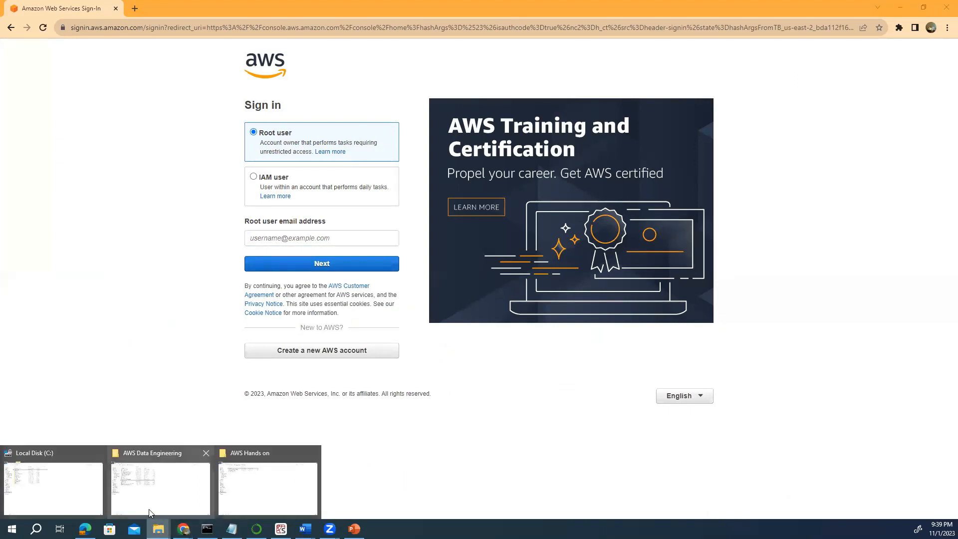
{"action": "left_click", "coordinate": [150, 496]}
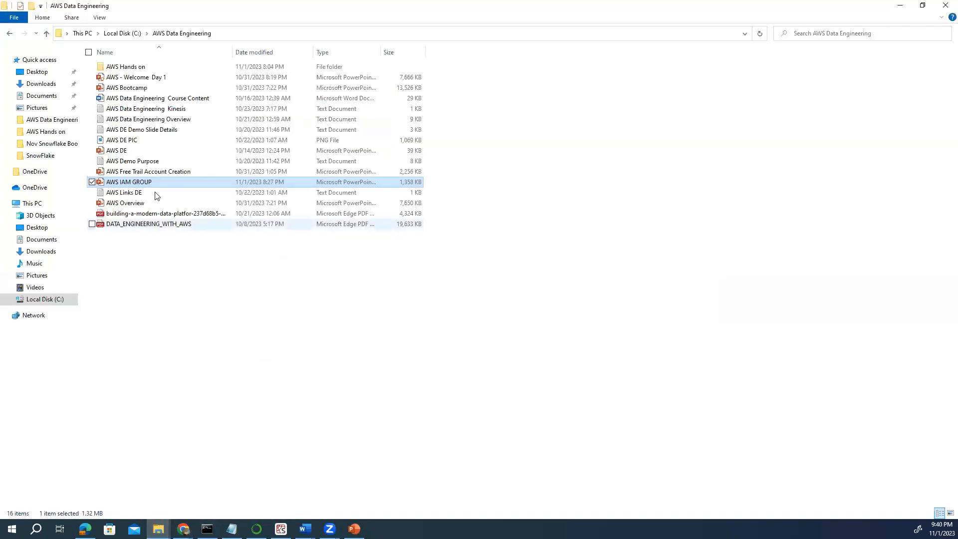
Open the AWS Free Trail Account Creation deck, browse slides 2–6, then minimize PowerPoint.
{"action": "double_click", "coordinate": [150, 172]}
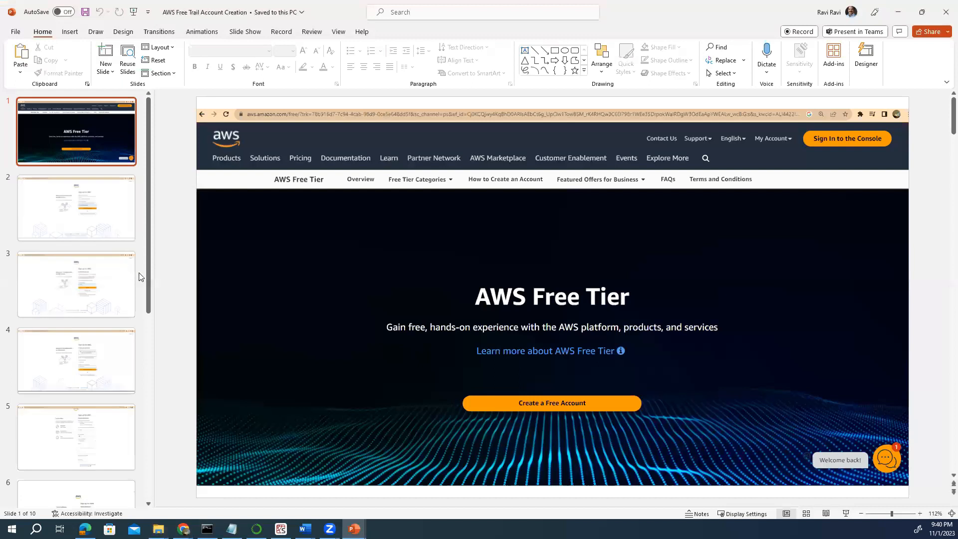
{"action": "left_click", "coordinate": [91, 235]}
{"action": "left_click", "coordinate": [97, 288]}
{"action": "scroll", "coordinate": [97, 293], "scroll_direction": "down", "scroll_amount": 2}
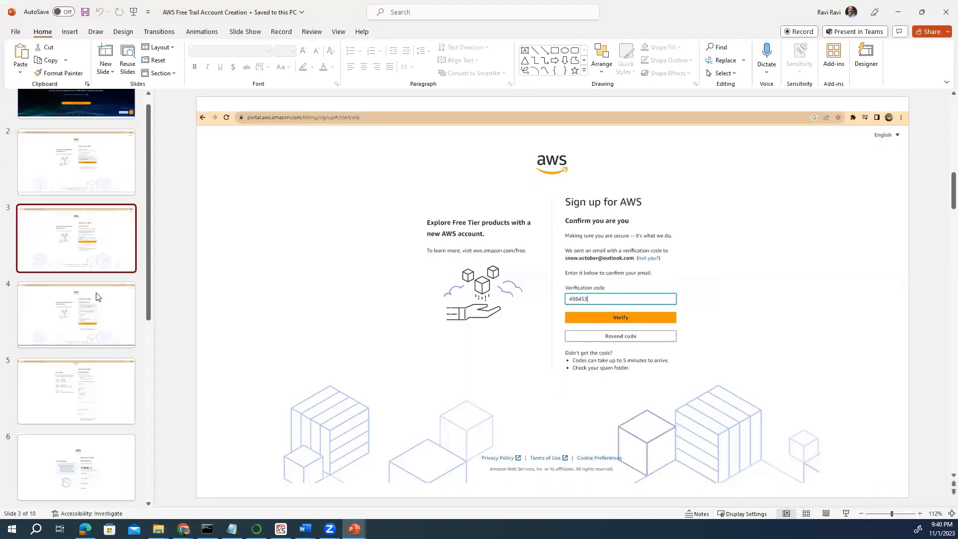
{"action": "left_click", "coordinate": [96, 293]}
{"action": "scroll", "coordinate": [97, 293], "scroll_direction": "down", "scroll_amount": 3}
{"action": "left_click", "coordinate": [97, 296]}
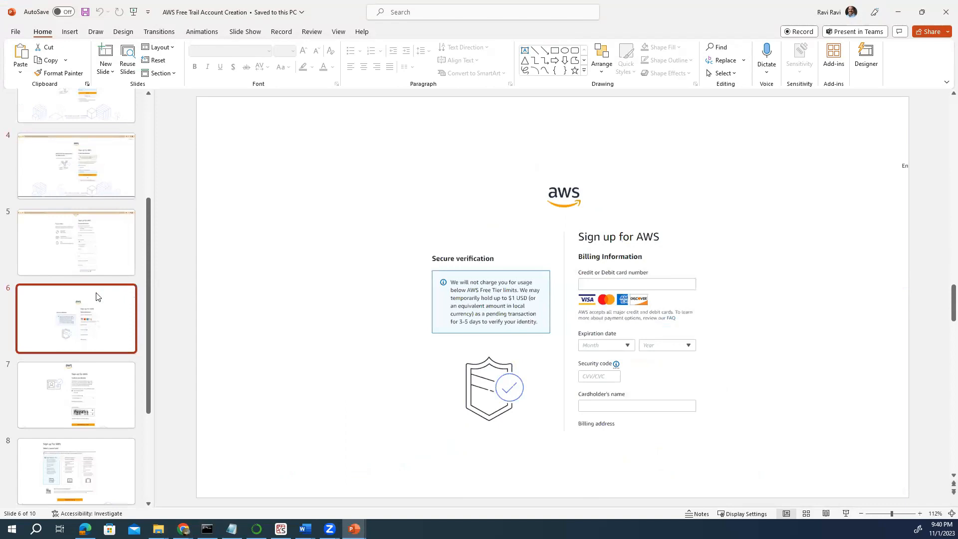
{"action": "scroll", "coordinate": [96, 296], "scroll_direction": "down", "scroll_amount": 2}
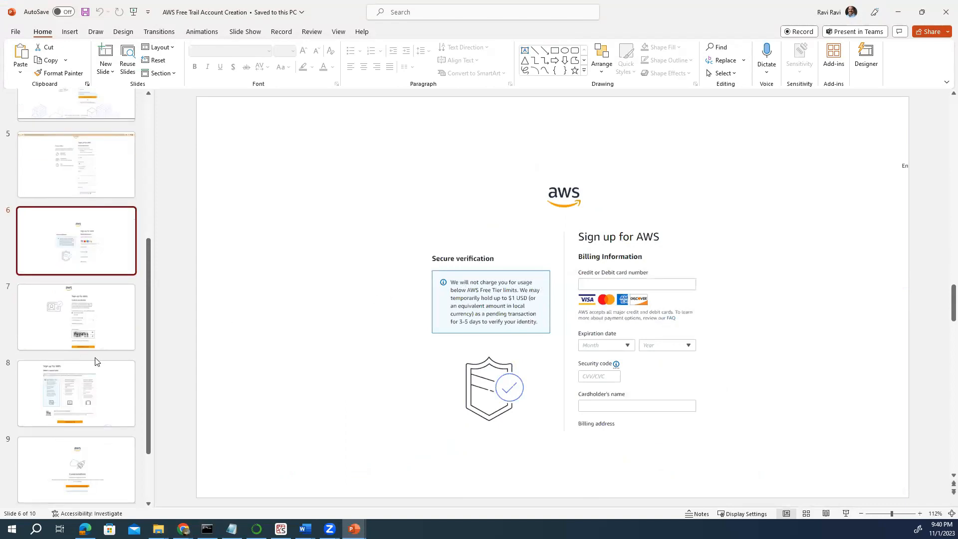
{"action": "scroll", "coordinate": [96, 361], "scroll_direction": "down", "scroll_amount": 2}
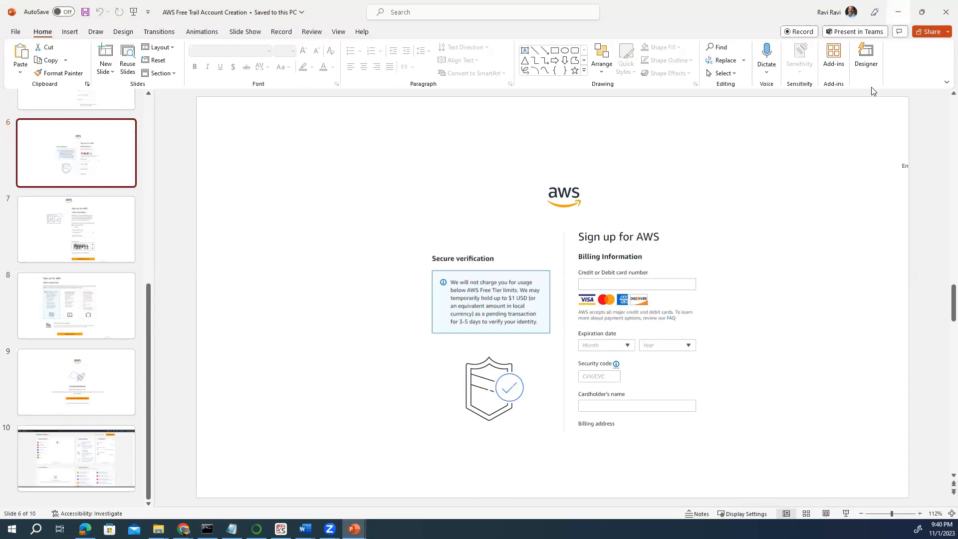
{"action": "left_click", "coordinate": [898, 12]}
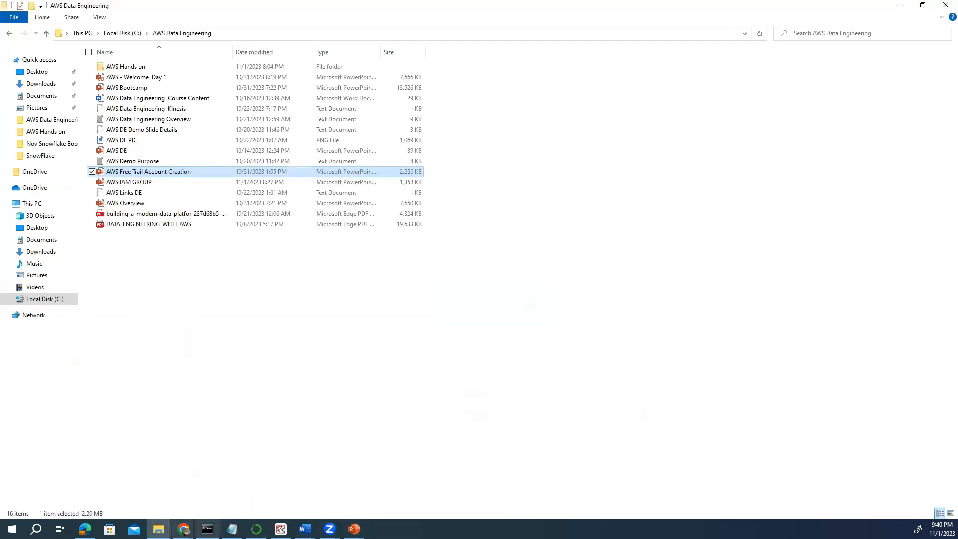
{"action": "mouse_move", "coordinate": [183, 528]}
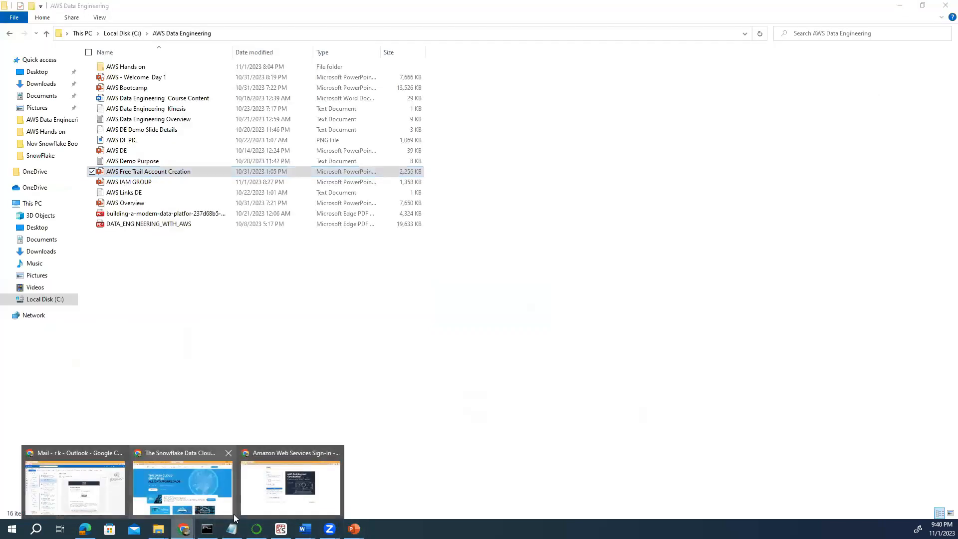
Sign in as the root user using the saved e-mail address and the account password.
{"action": "left_click", "coordinate": [274, 506]}
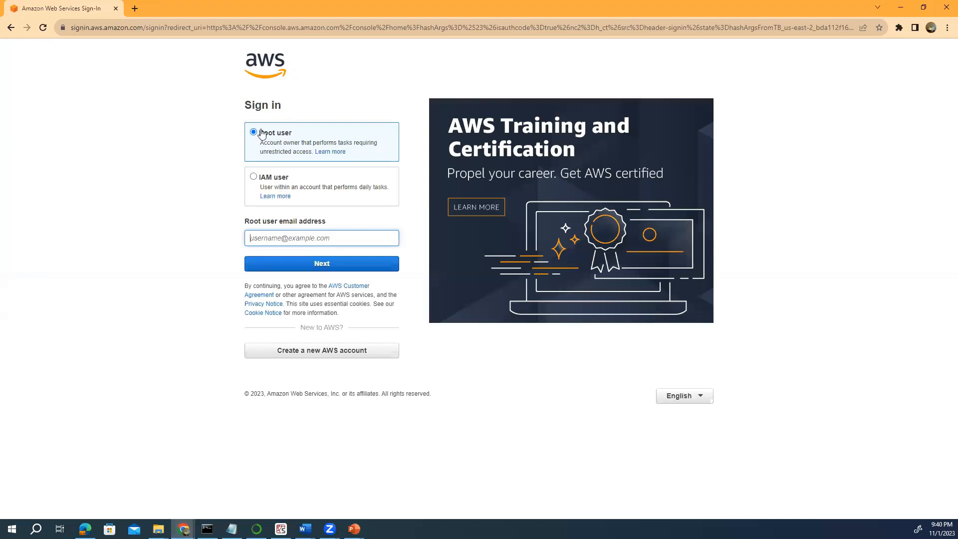
{"action": "left_click", "coordinate": [263, 238]}
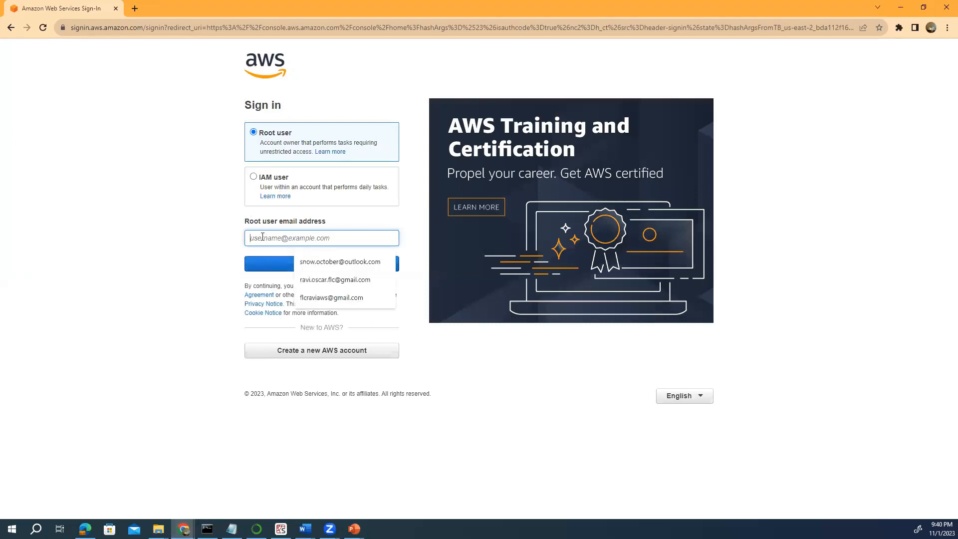
{"action": "left_click", "coordinate": [300, 262]}
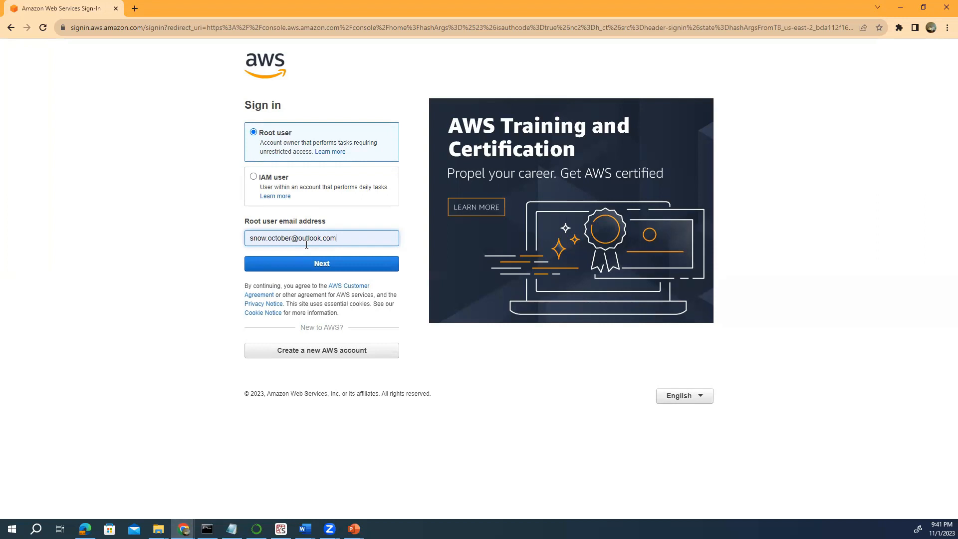
{"action": "left_click", "coordinate": [312, 264]}
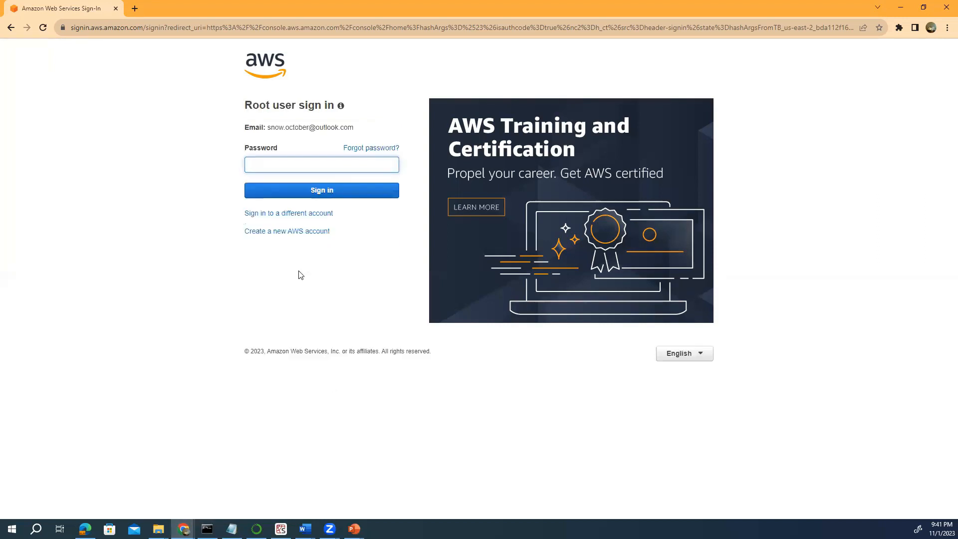
{"action": "type", "text": "•••••••••••••"}
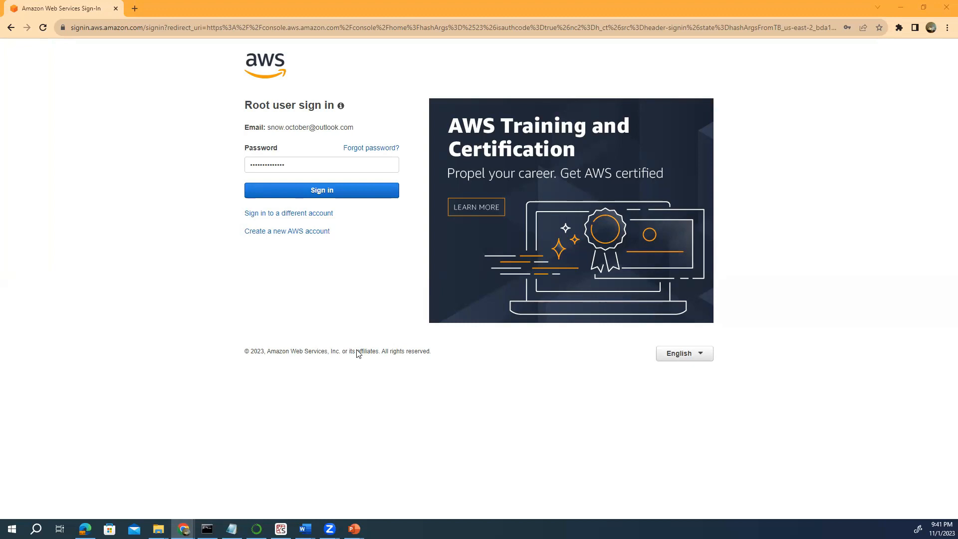
{"action": "left_click", "coordinate": [308, 198]}
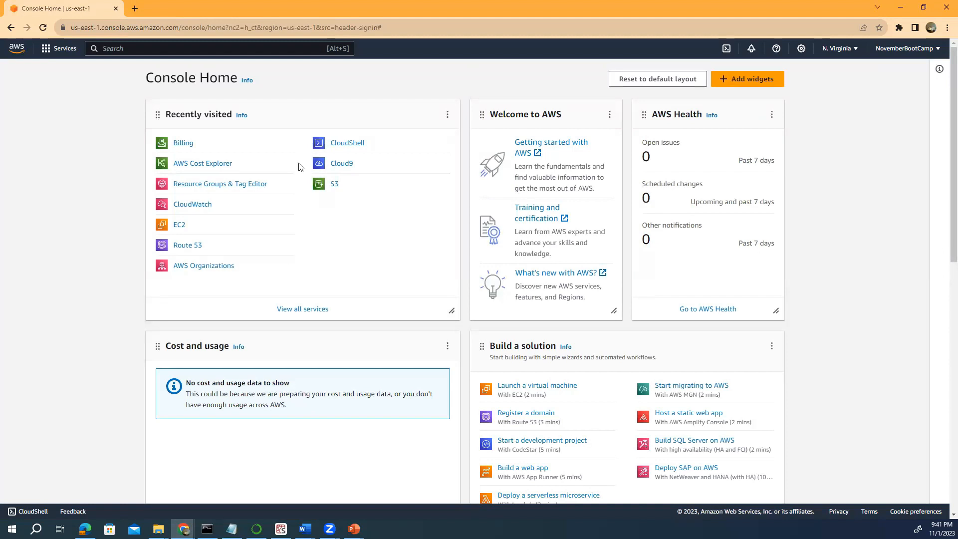
Look over Console Home, briefly checking the AWS services list and the account menu.
{"action": "scroll", "coordinate": [304, 372], "scroll_direction": "down", "scroll_amount": 2}
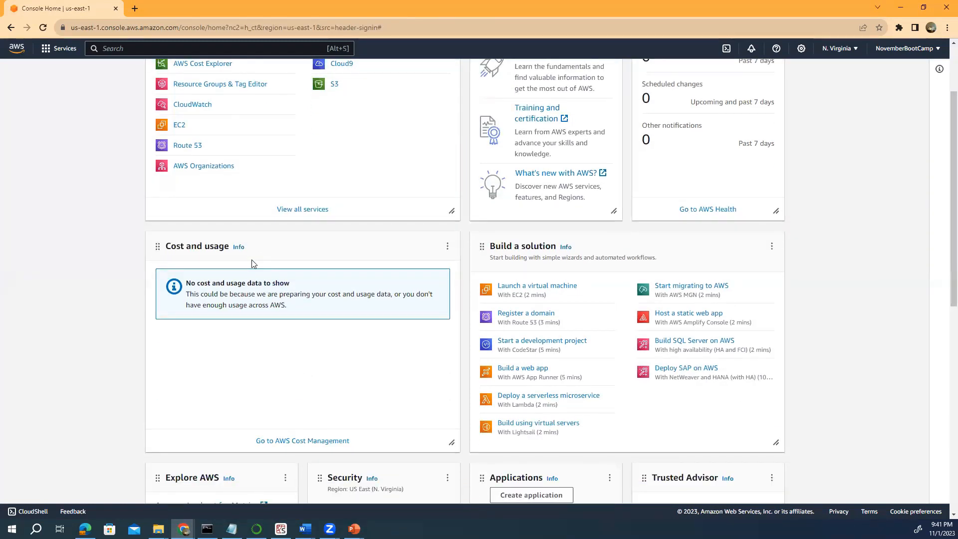
{"action": "scroll", "coordinate": [252, 263], "scroll_direction": "down", "scroll_amount": 2}
{"action": "scroll", "coordinate": [251, 267], "scroll_direction": "up", "scroll_amount": 4}
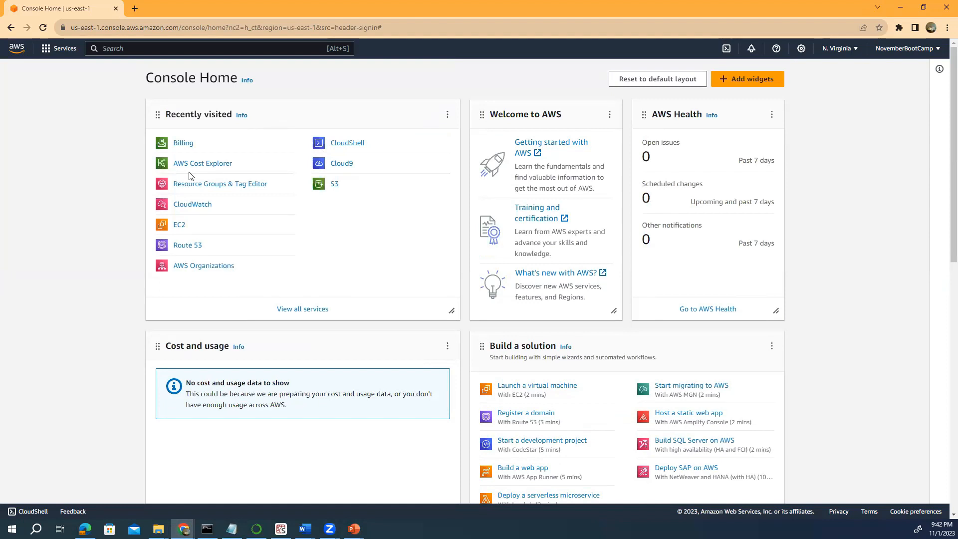
{"action": "left_click", "coordinate": [45, 54]}
{"action": "scroll", "coordinate": [114, 147], "scroll_direction": "down", "scroll_amount": 3}
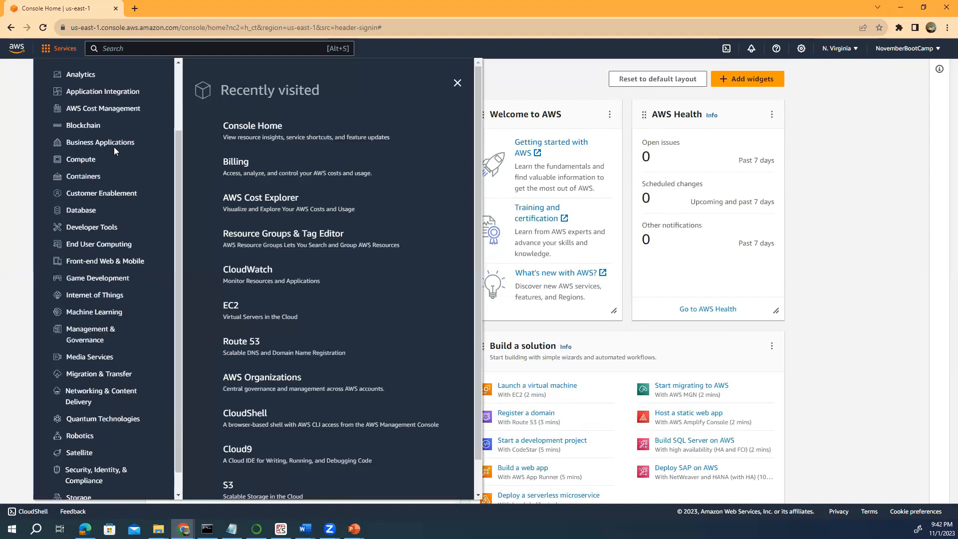
{"action": "scroll", "coordinate": [114, 147], "scroll_direction": "up", "scroll_amount": 3}
{"action": "scroll", "coordinate": [113, 150], "scroll_direction": "down", "scroll_amount": 2}
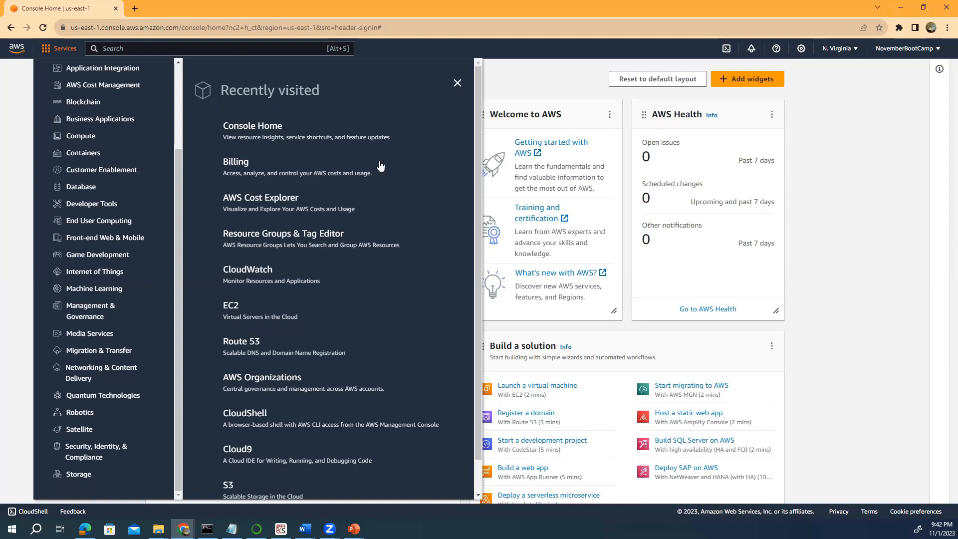
{"action": "left_click", "coordinate": [797, 153]}
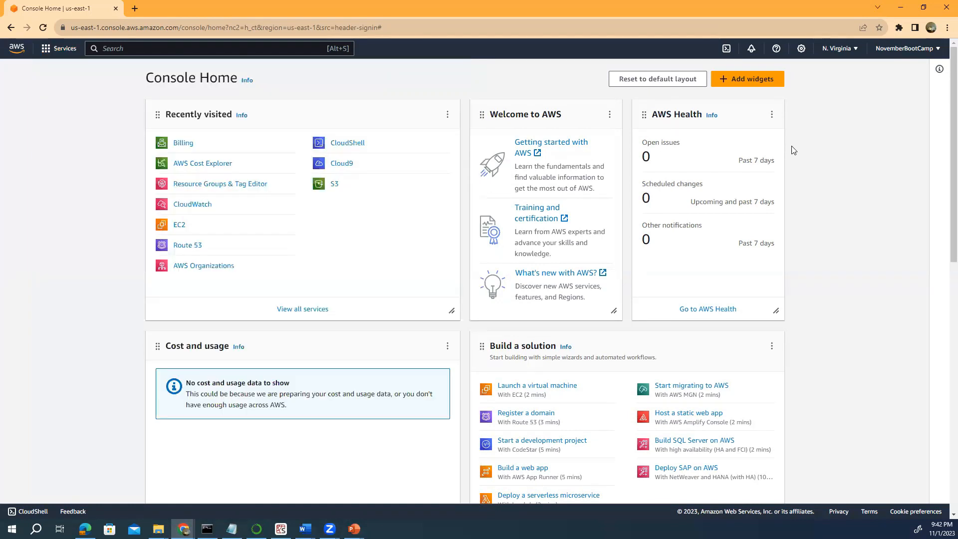
{"action": "left_click", "coordinate": [936, 50]}
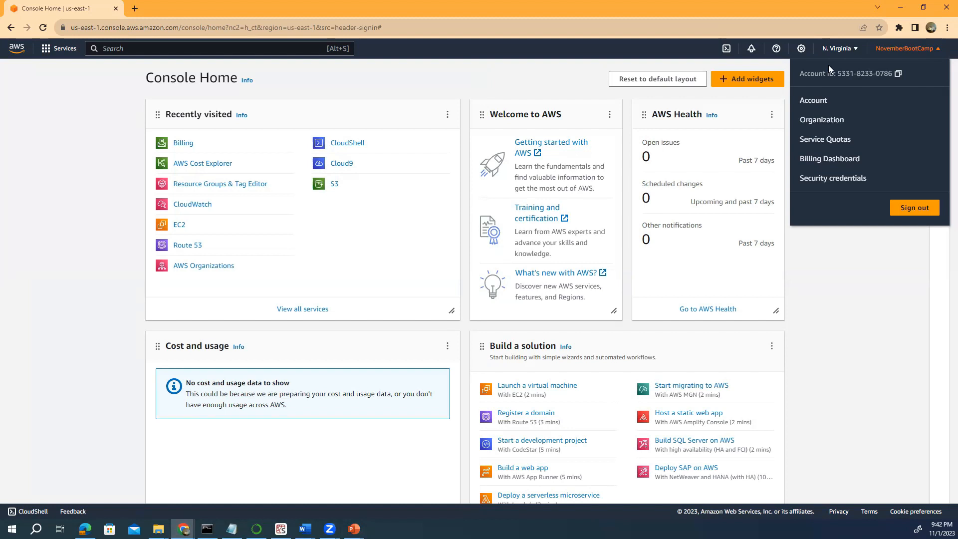
{"action": "left_click", "coordinate": [861, 265]}
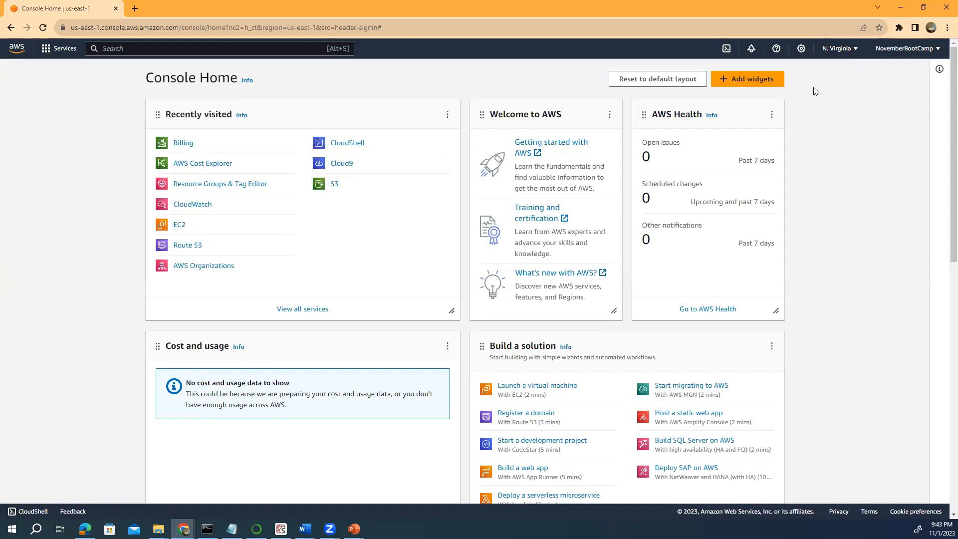
{"action": "left_click", "coordinate": [838, 50]}
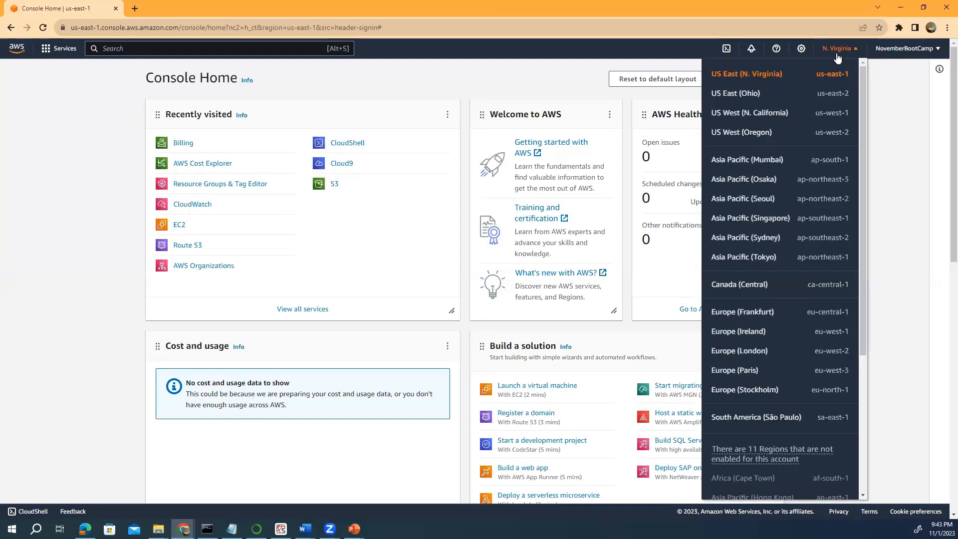
{"action": "scroll", "coordinate": [793, 210], "scroll_direction": "down", "scroll_amount": 4}
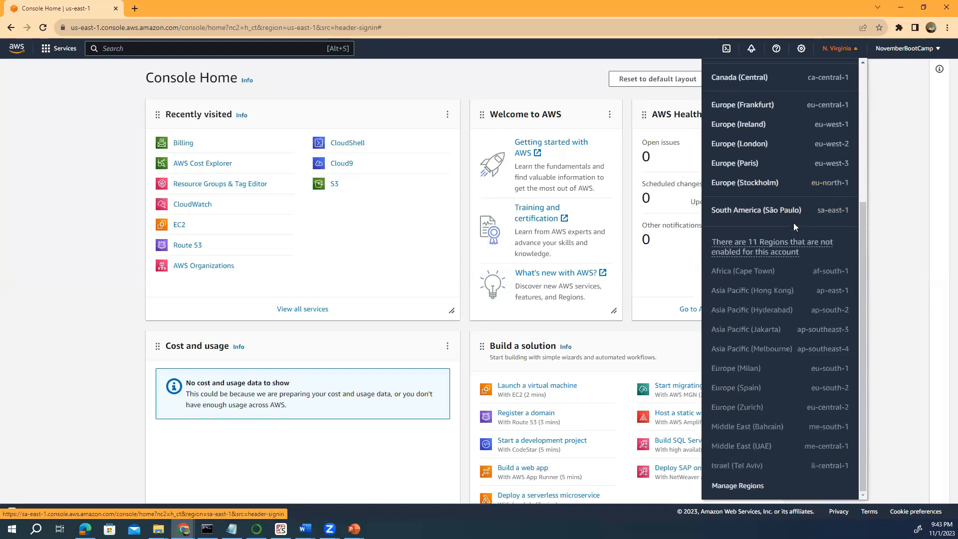
{"action": "scroll", "coordinate": [794, 222], "scroll_direction": "up", "scroll_amount": 4}
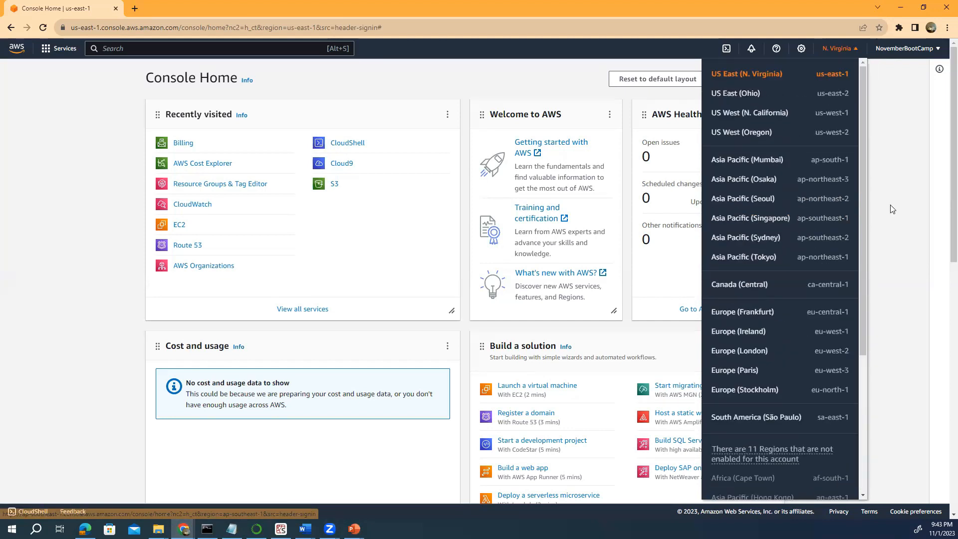
{"action": "left_click", "coordinate": [893, 208]}
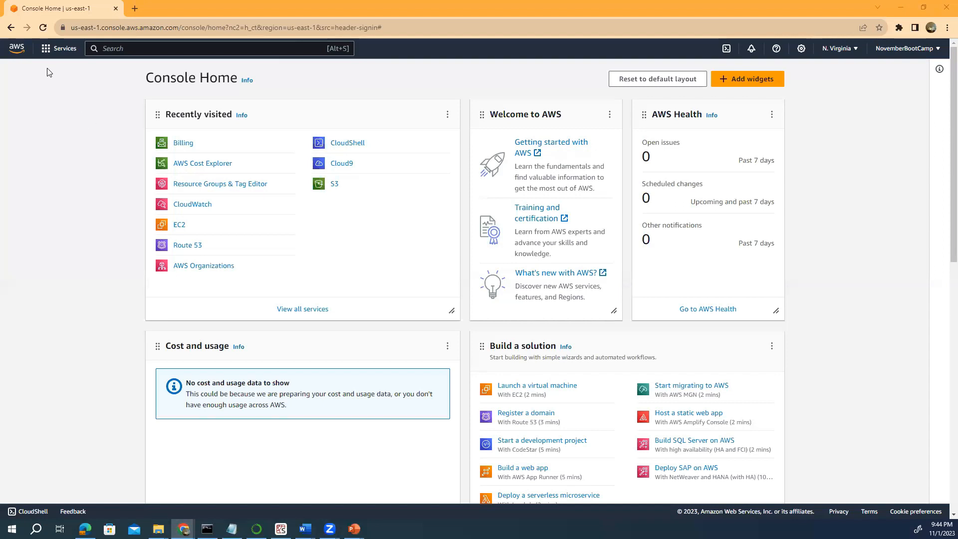
Open IAM from the Security, Identity, & Compliance category of the services menu.
{"action": "left_click", "coordinate": [45, 48]}
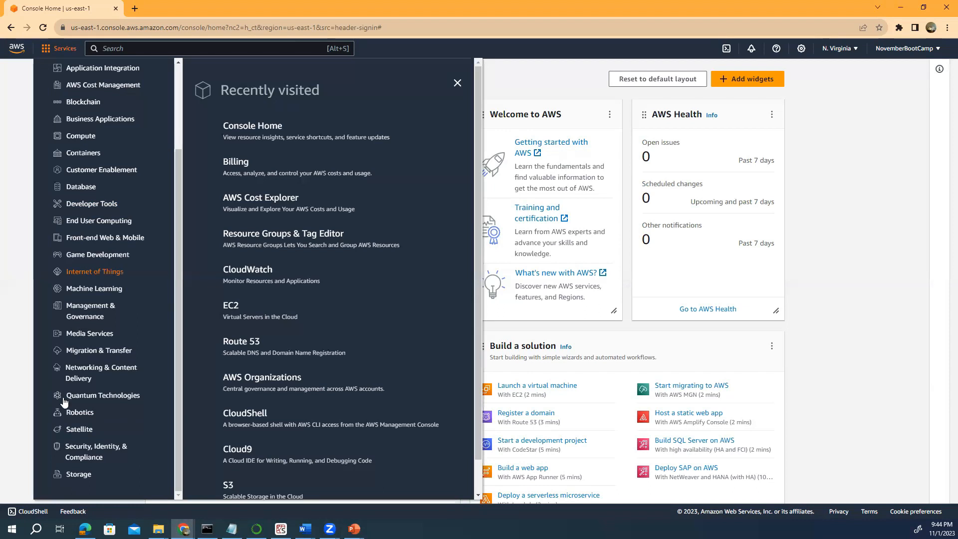
{"action": "left_click", "coordinate": [76, 453]}
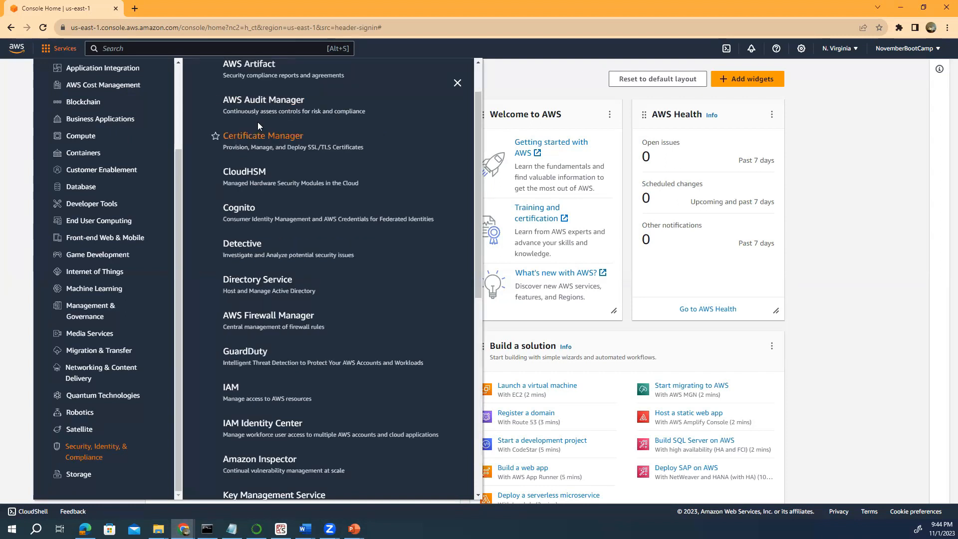
{"action": "left_click", "coordinate": [229, 389]}
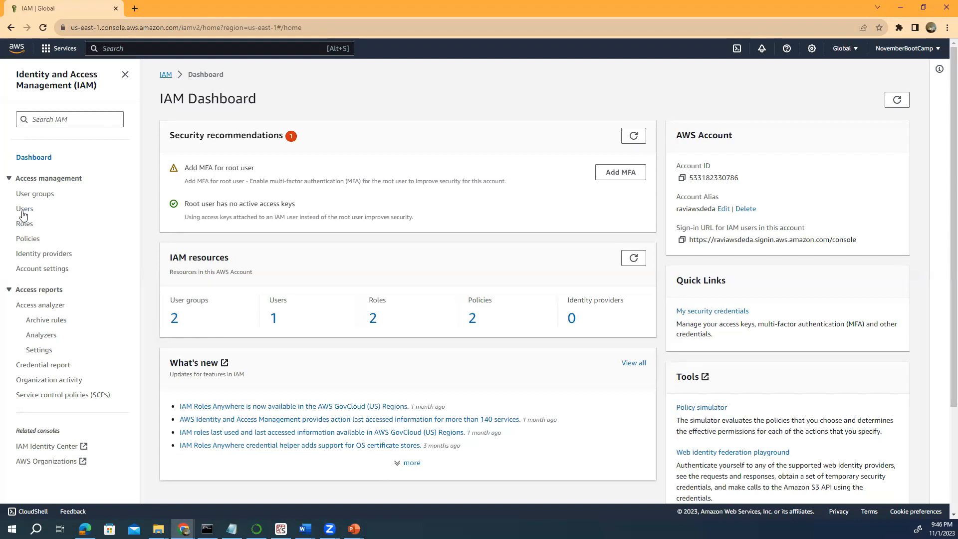
From the IAM Users page, start a new user named AWSDE.
{"action": "left_click", "coordinate": [22, 211]}
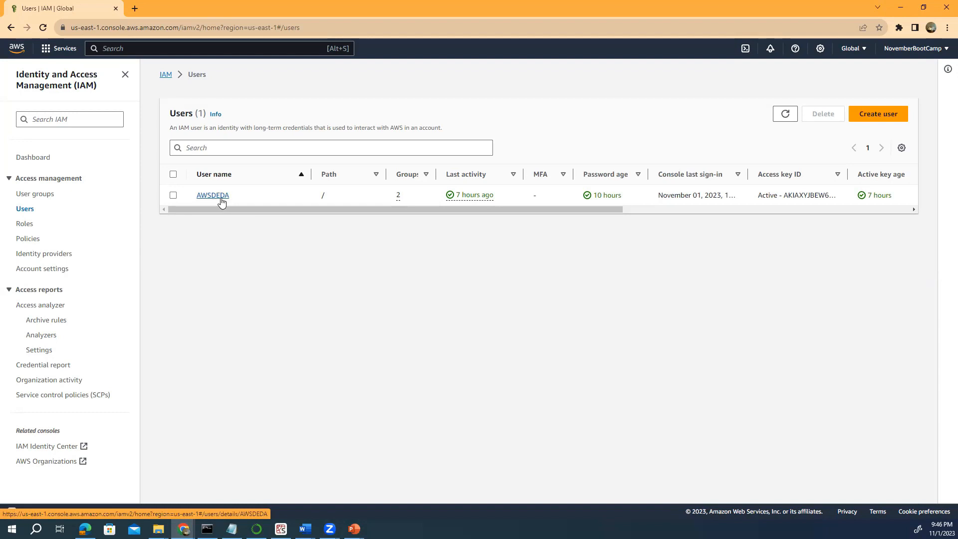
{"action": "left_click", "coordinate": [854, 118]}
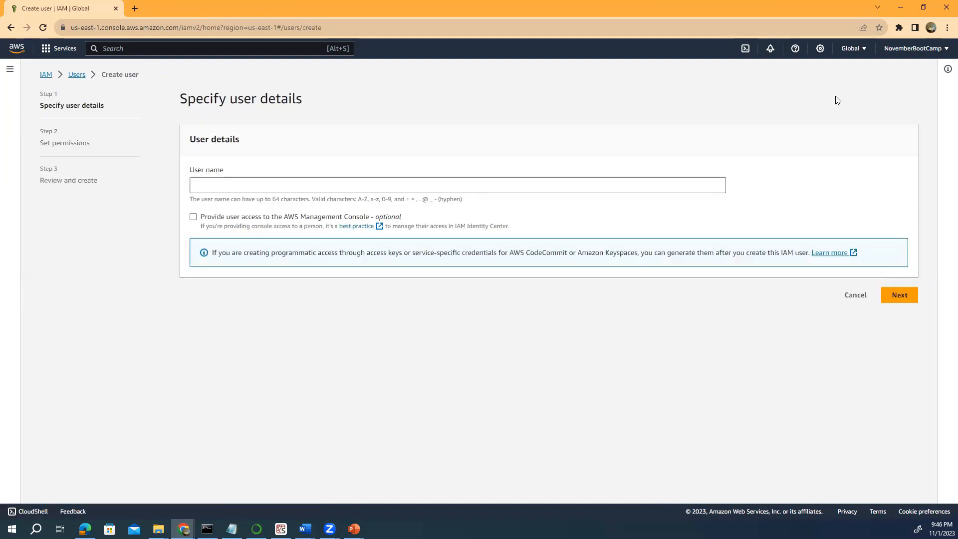
{"action": "left_click", "coordinate": [207, 183]}
{"action": "type", "text": "AWSDA"}
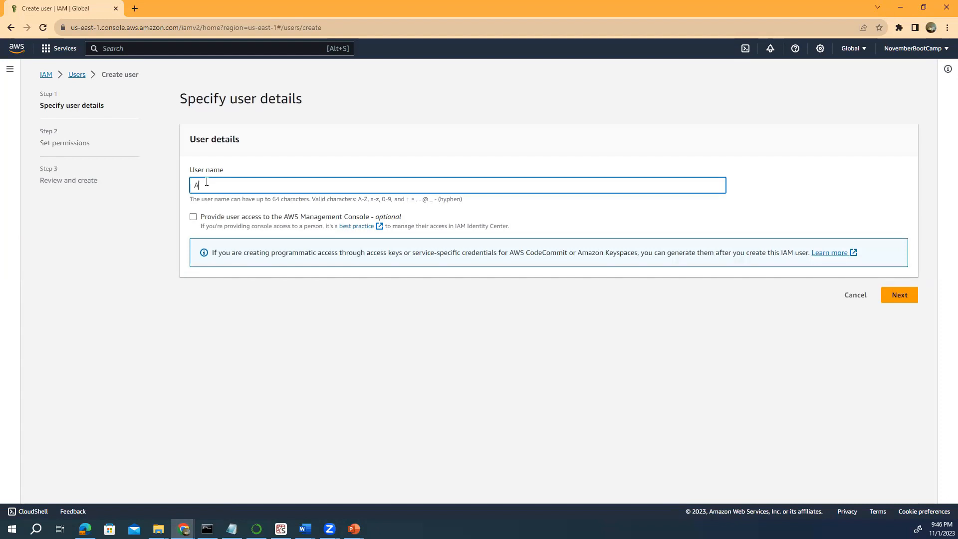
{"action": "key", "text": "BackSpace"}
{"action": "type", "text": "E"}
Give AWSDE console access as an IAM user and choose a custom password.
{"action": "left_click", "coordinate": [193, 218]}
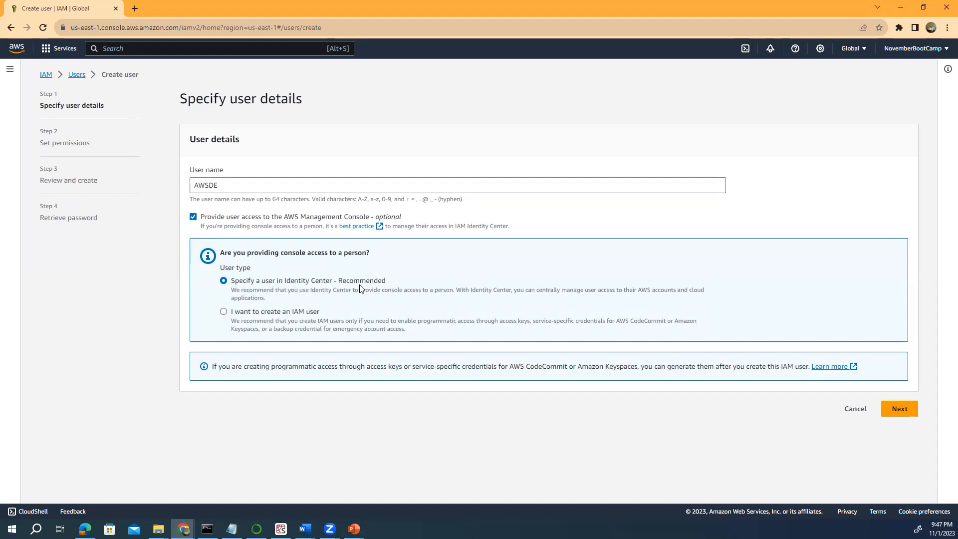
{"action": "left_click", "coordinate": [224, 312]}
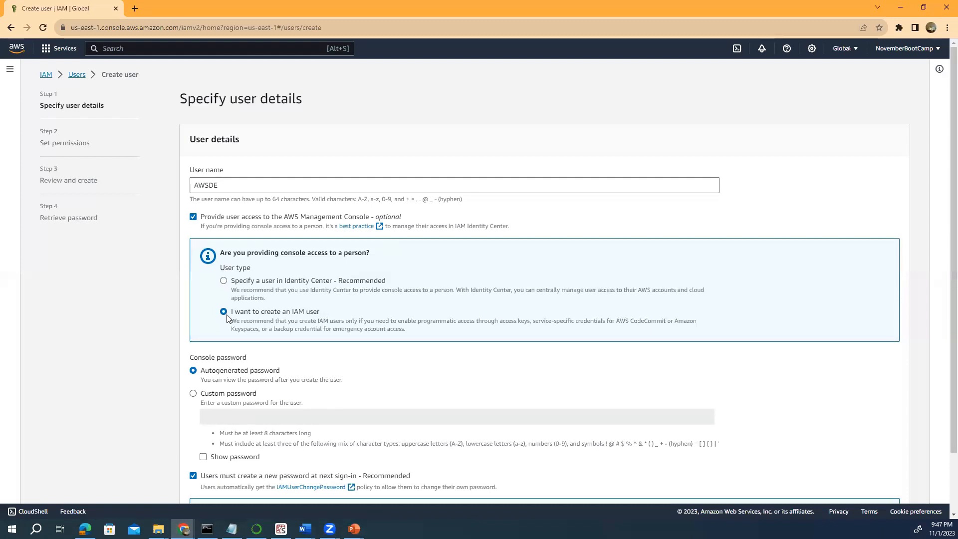
{"action": "scroll", "coordinate": [226, 320], "scroll_direction": "down", "scroll_amount": 1}
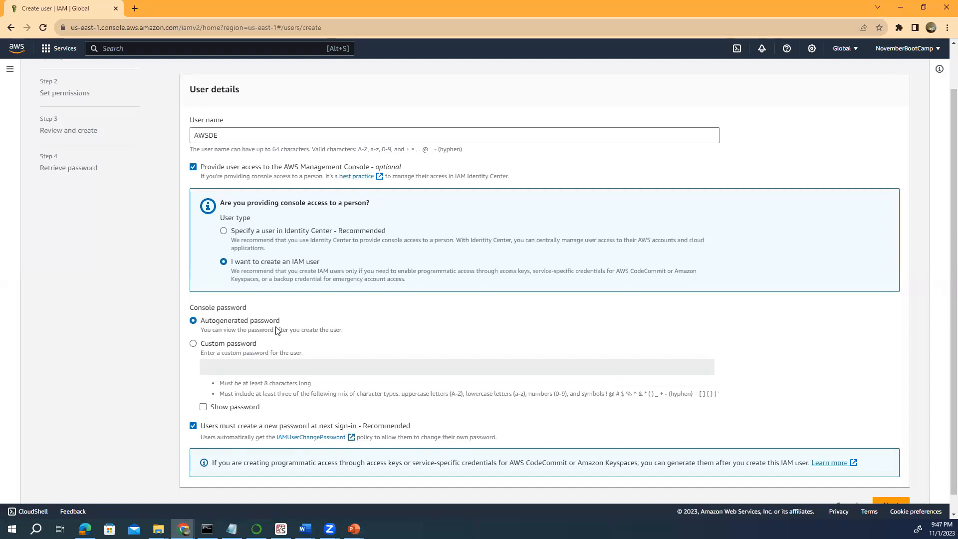
{"action": "scroll", "coordinate": [278, 330], "scroll_direction": "down", "scroll_amount": 1}
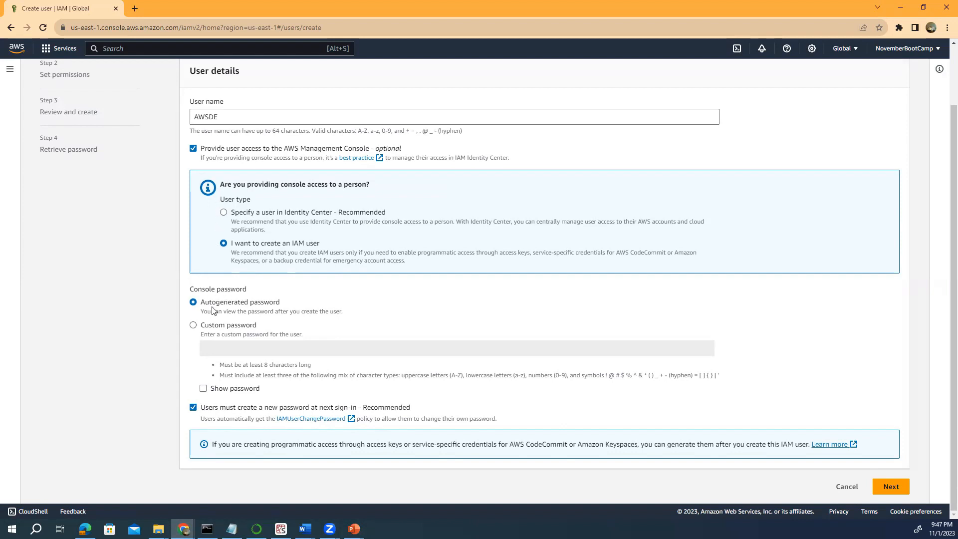
{"action": "left_click", "coordinate": [193, 325]}
Type the custom console password for AWSDE.
{"action": "left_click", "coordinate": [212, 344]}
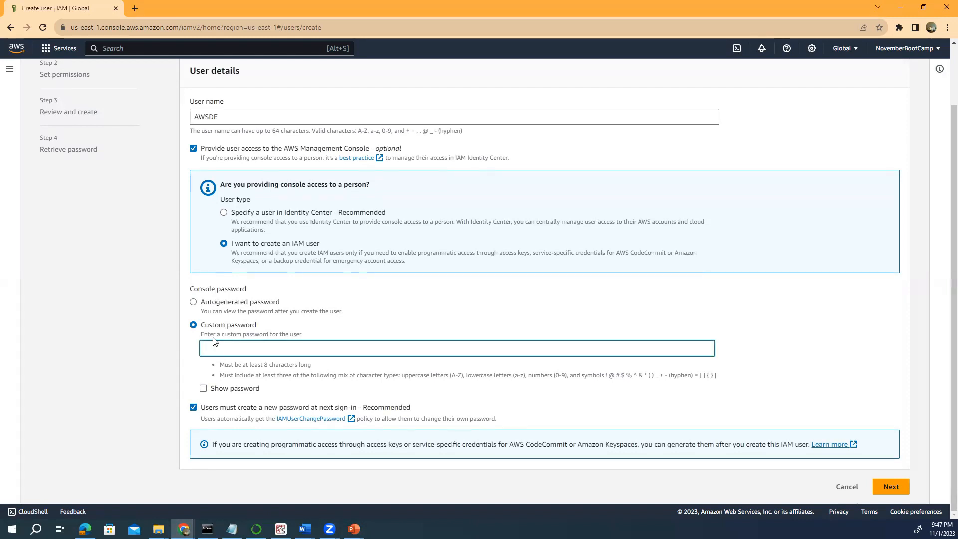
{"action": "type", "text": "•••••••••••••"}
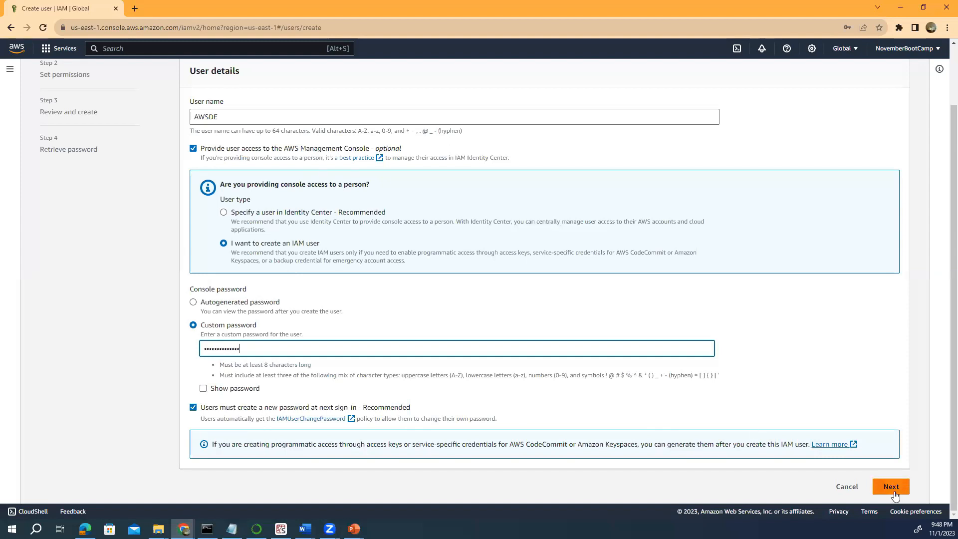
{"action": "scroll", "coordinate": [621, 321], "scroll_direction": "up", "scroll_amount": 2}
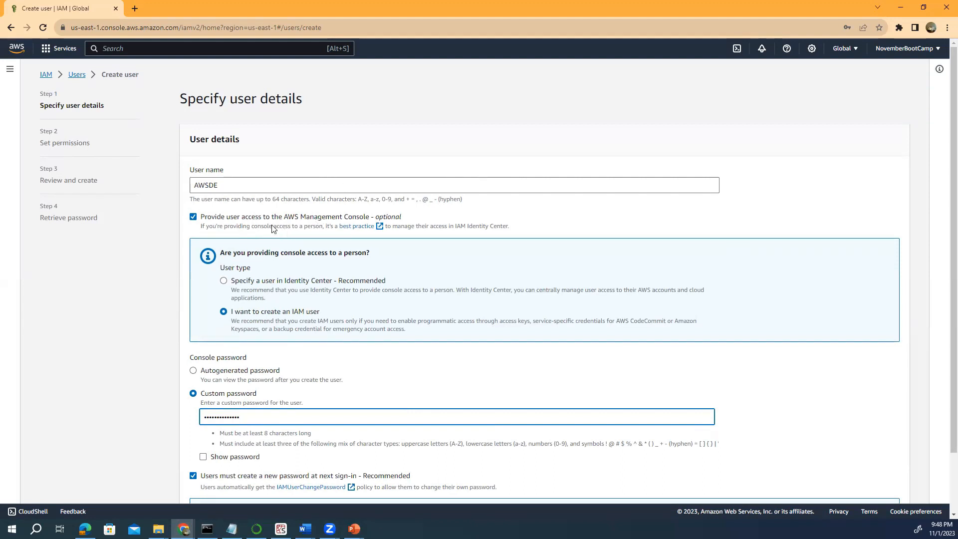
{"action": "scroll", "coordinate": [273, 229], "scroll_direction": "down", "scroll_amount": 2}
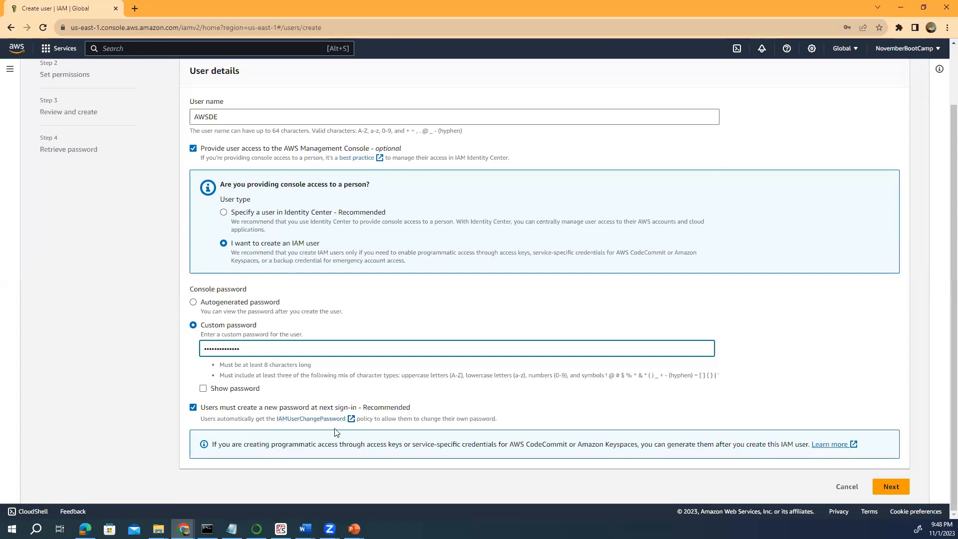
Advance AWSDE through to Review and create, then go back to Set permissions.
{"action": "left_click", "coordinate": [883, 487]}
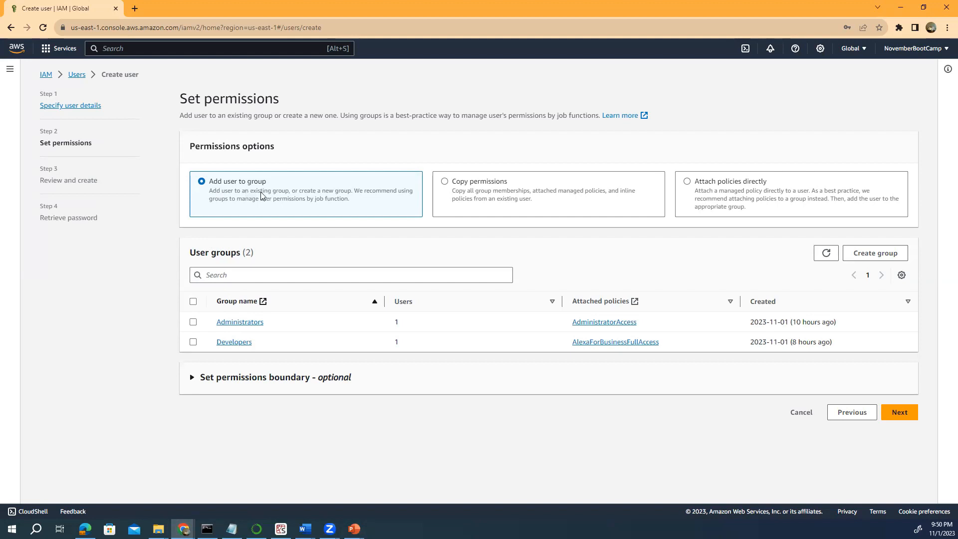
{"action": "left_click", "coordinate": [896, 418]}
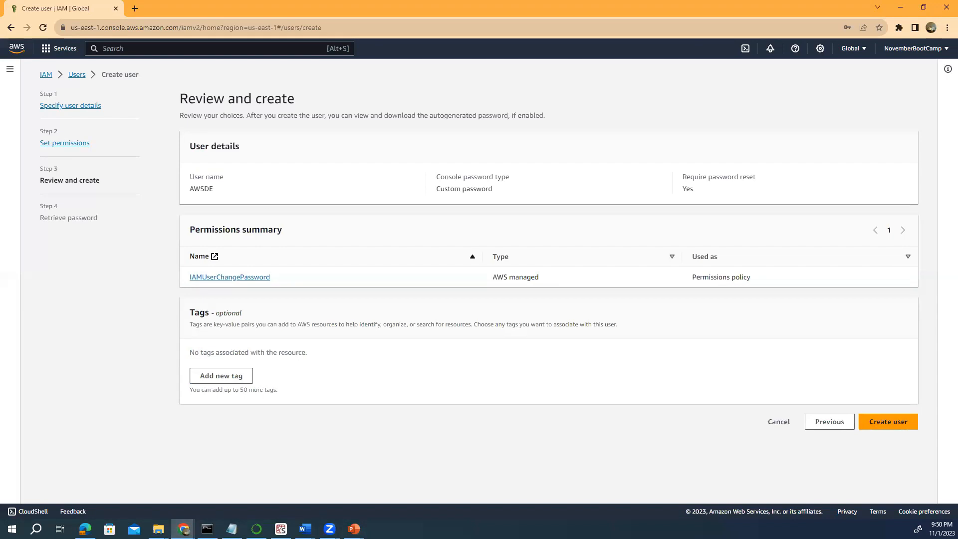
{"action": "left_click", "coordinate": [818, 424]}
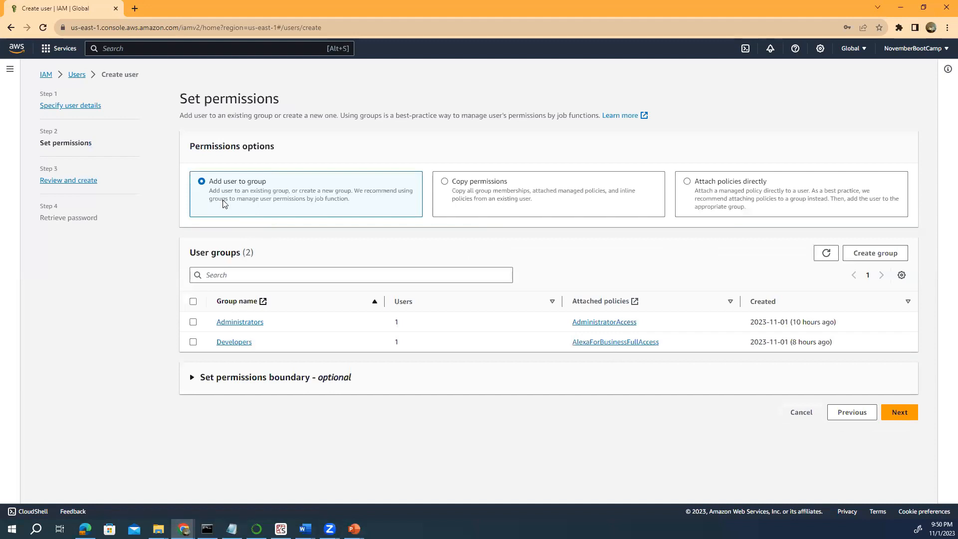
Start a new user group and try creating it as Admin2.
{"action": "left_click", "coordinate": [865, 255]}
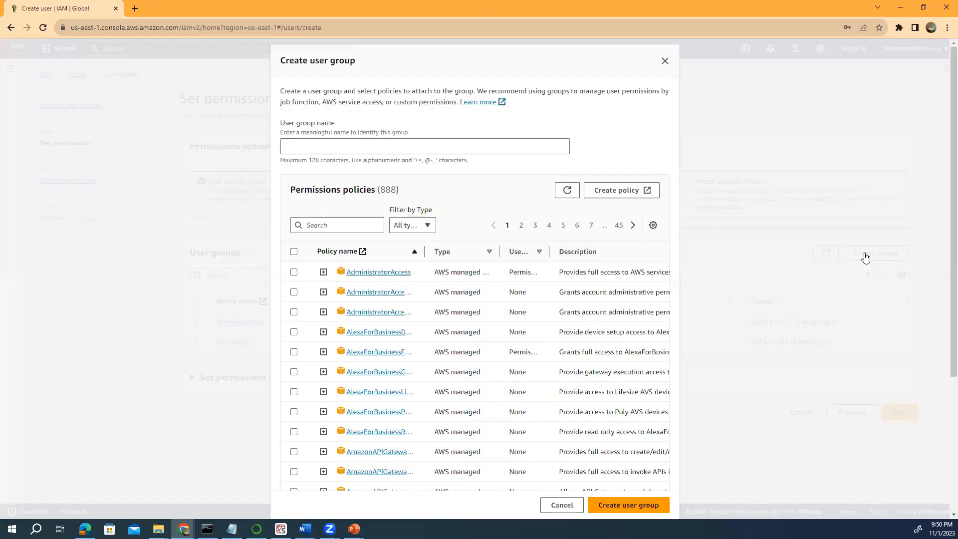
{"action": "left_click", "coordinate": [300, 148]}
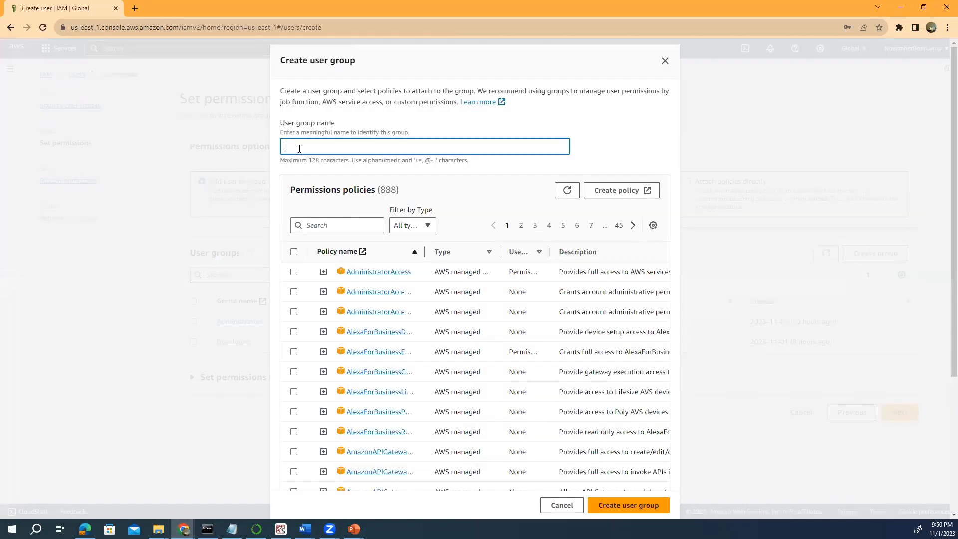
{"action": "type", "text": "Admin"}
{"action": "type", "text": "2"}
{"action": "left_click", "coordinate": [623, 506]}
{"action": "left_click", "coordinate": [623, 506]}
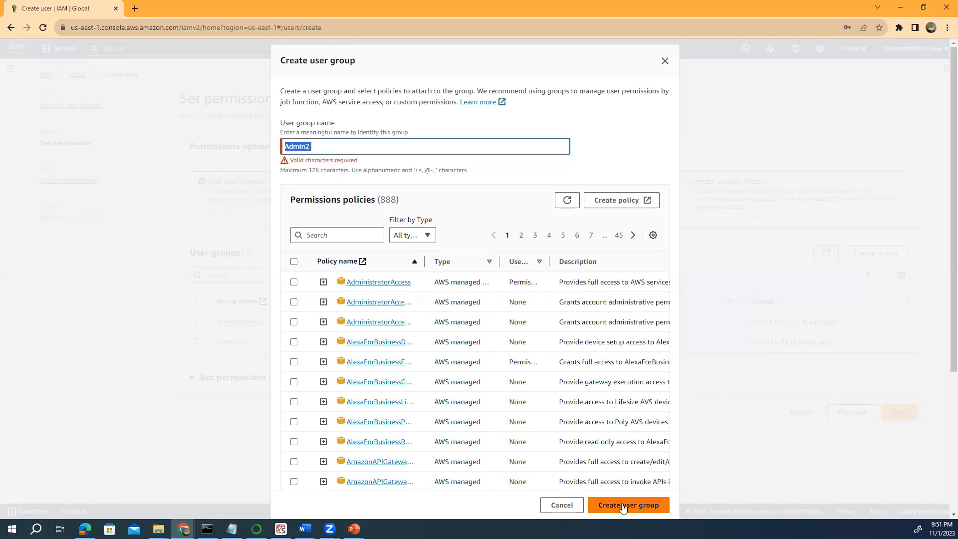
Correct the group name to Admintwo and create the group.
{"action": "left_click", "coordinate": [312, 146]}
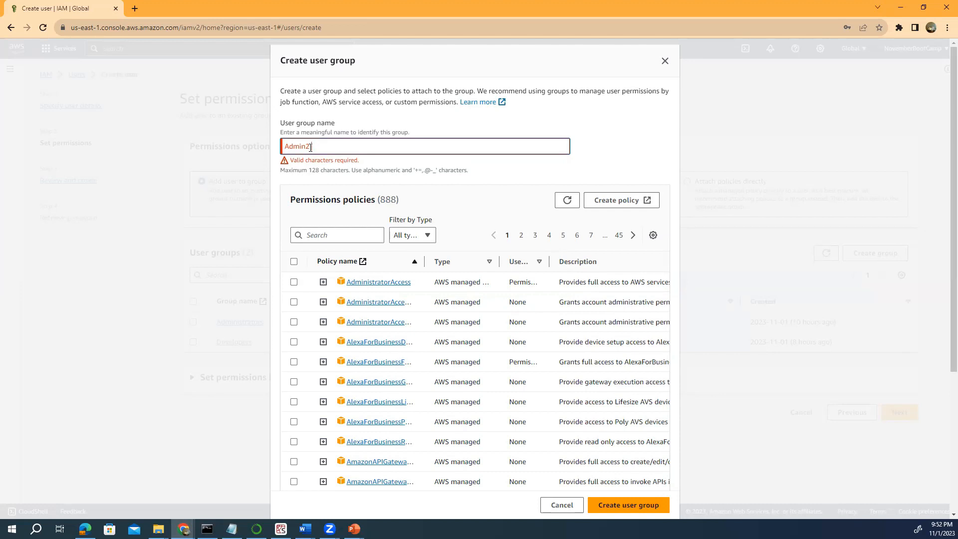
{"action": "key", "text": "BackSpace"}
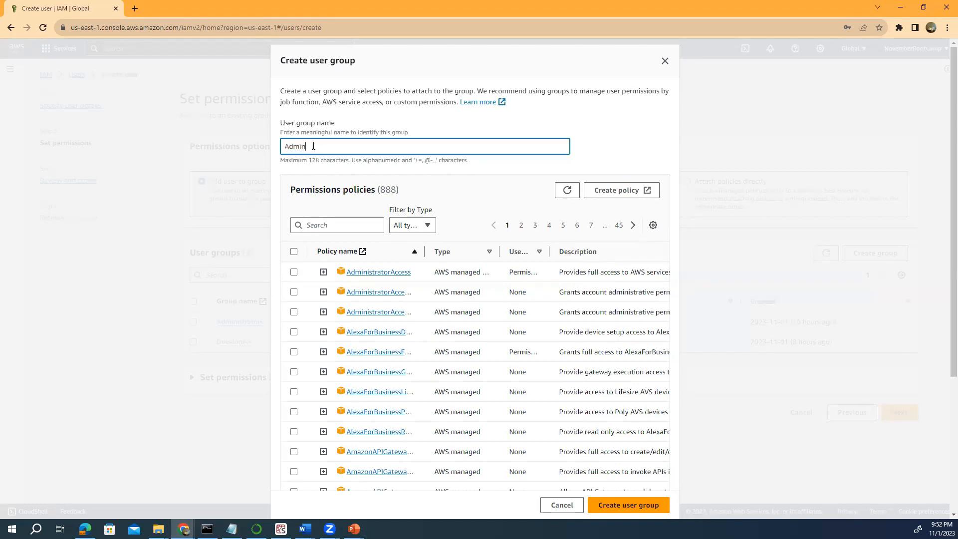
{"action": "type", "text": "two"}
{"action": "key", "text": "BackSpace"}
{"action": "type", "text": "o"}
{"action": "left_click", "coordinate": [624, 506]}
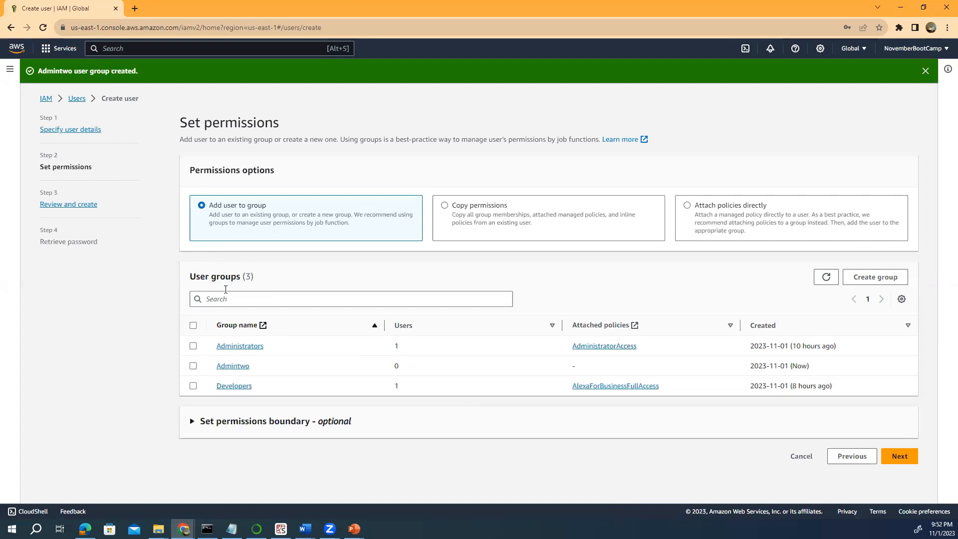
Put user AWSDE in the Admintwo group and move on to Review and create.
{"action": "left_click", "coordinate": [193, 366]}
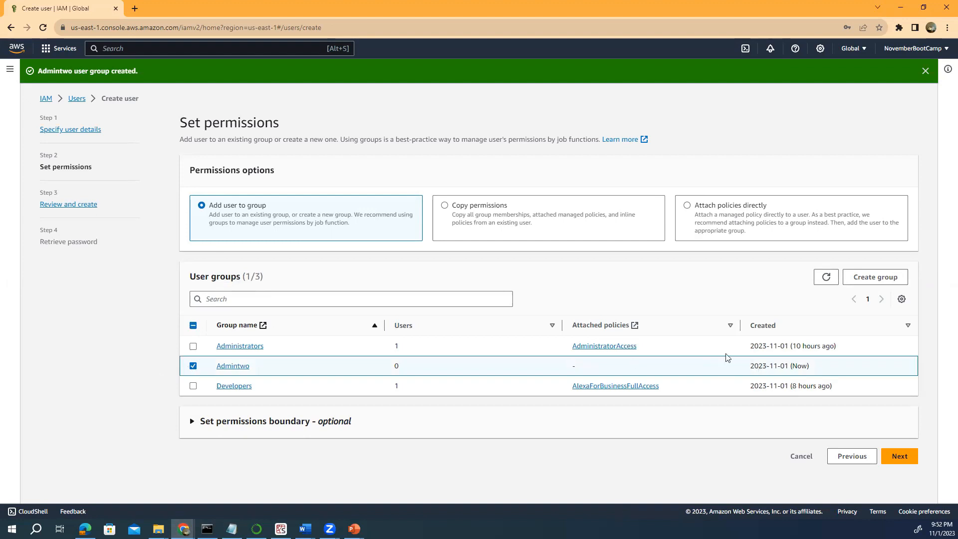
{"action": "left_click", "coordinate": [900, 456]}
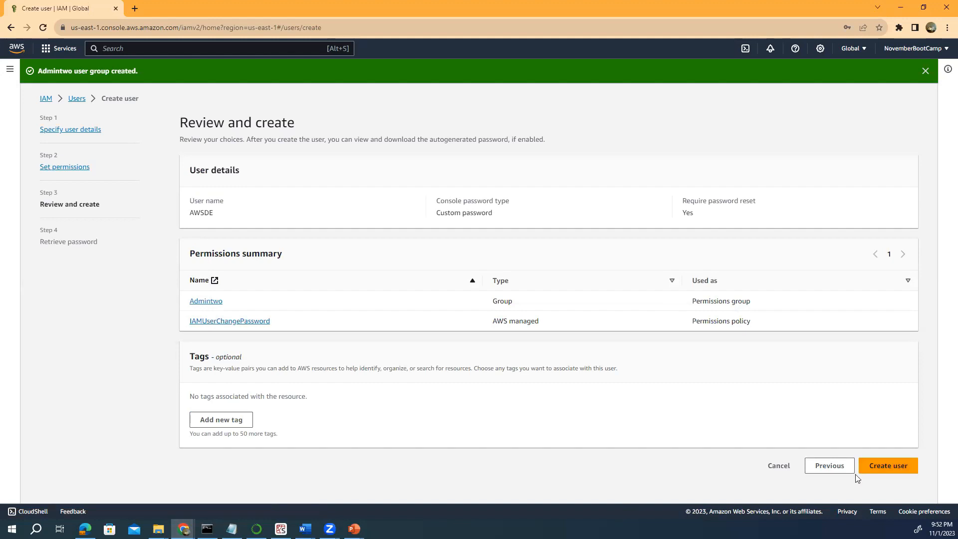
Create user AWSDE and copy its console sign-in URL from the Retrieve password page.
{"action": "left_click", "coordinate": [889, 467]}
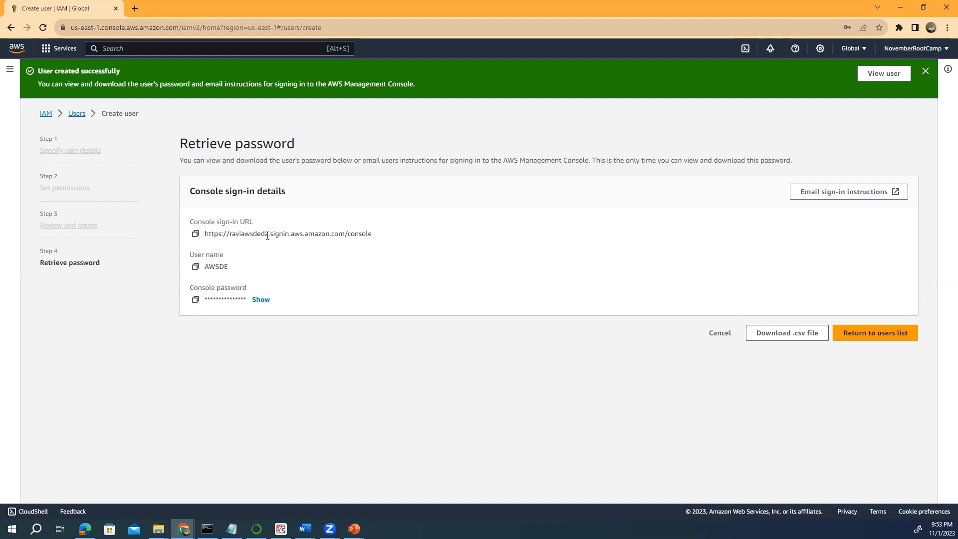
{"action": "left_click_drag", "start_coordinate": [268, 234], "coordinate": [231, 233]}
{"action": "left_click", "coordinate": [195, 235]}
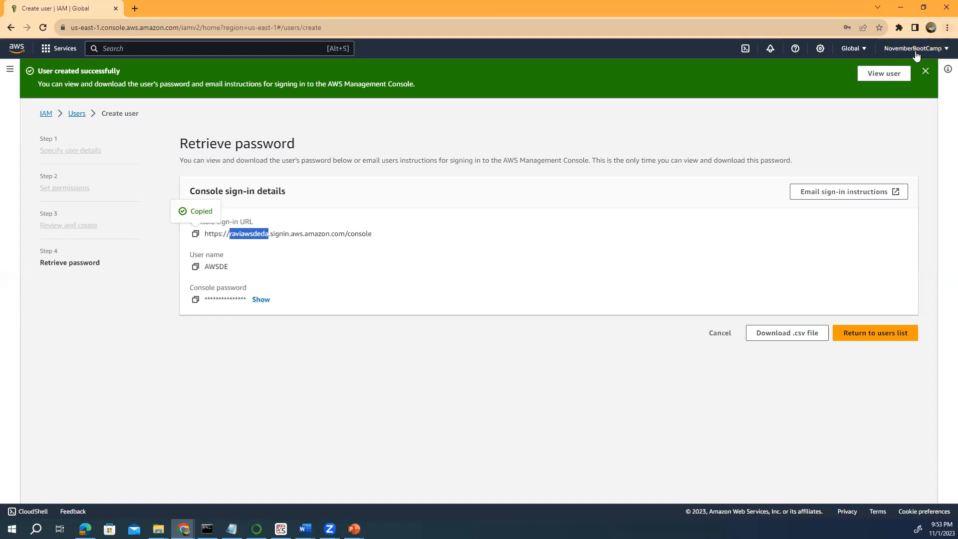
{"action": "key", "text": "alt+f"}
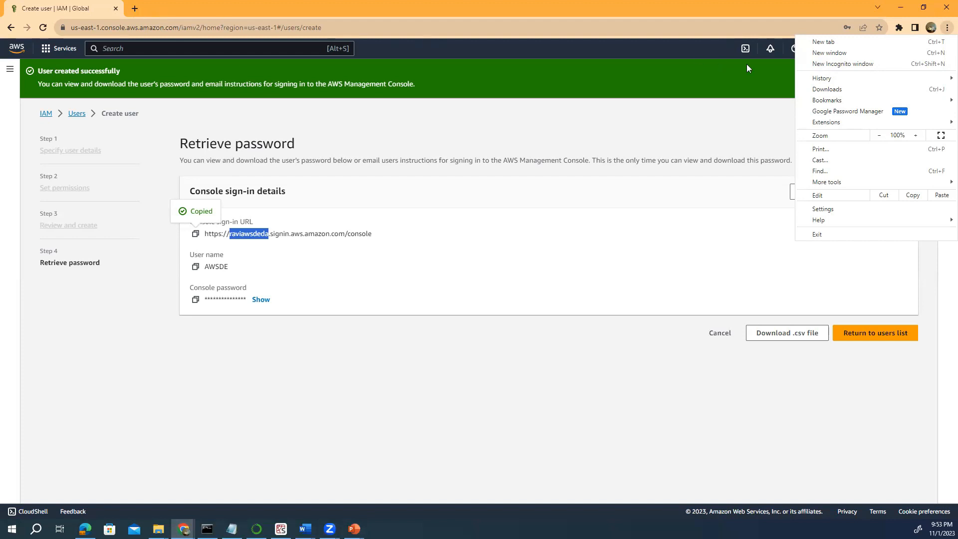
Paste the copied console sign-in URL into a new Incognito window's address bar.
{"action": "left_click", "coordinate": [825, 64]}
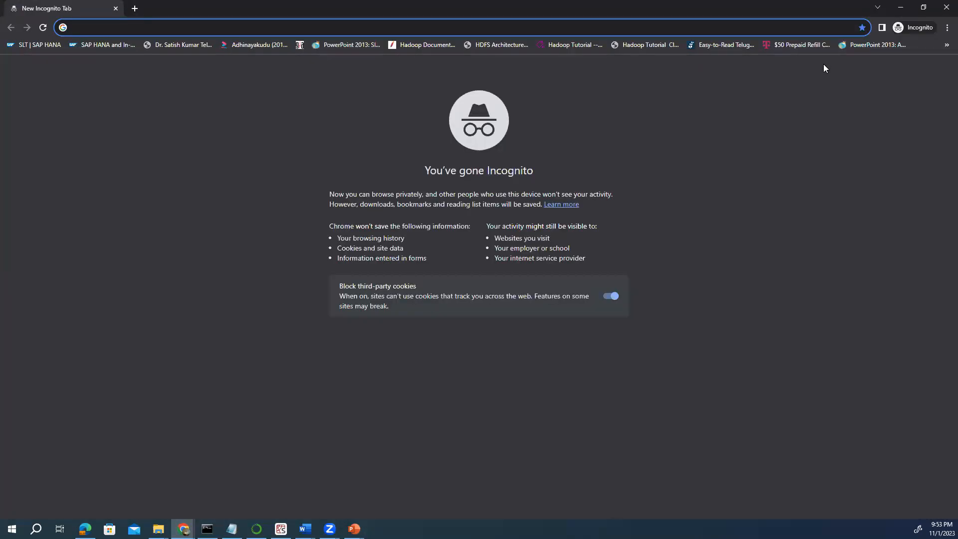
{"action": "left_click_drag", "start_coordinate": [345, 194], "coordinate": [613, 194]}
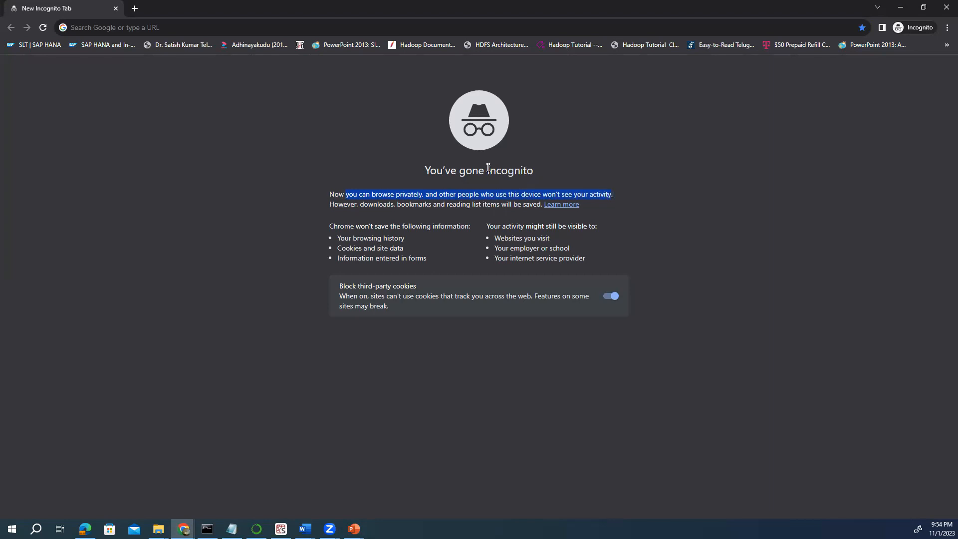
{"action": "left_click", "coordinate": [87, 29]}
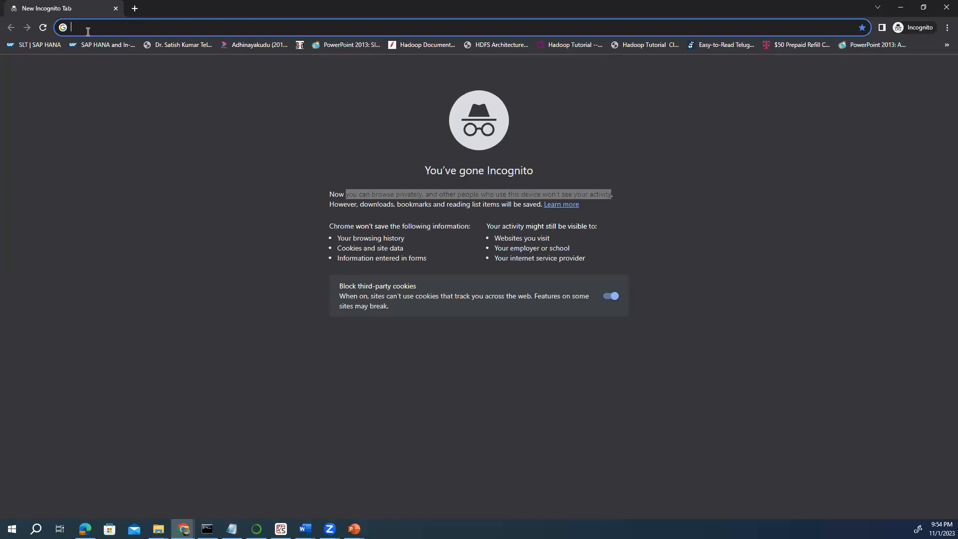
{"action": "key", "text": "ctrl+v"}
Load the IAM user console sign-in page in the Incognito window.
{"action": "key", "text": "Return"}
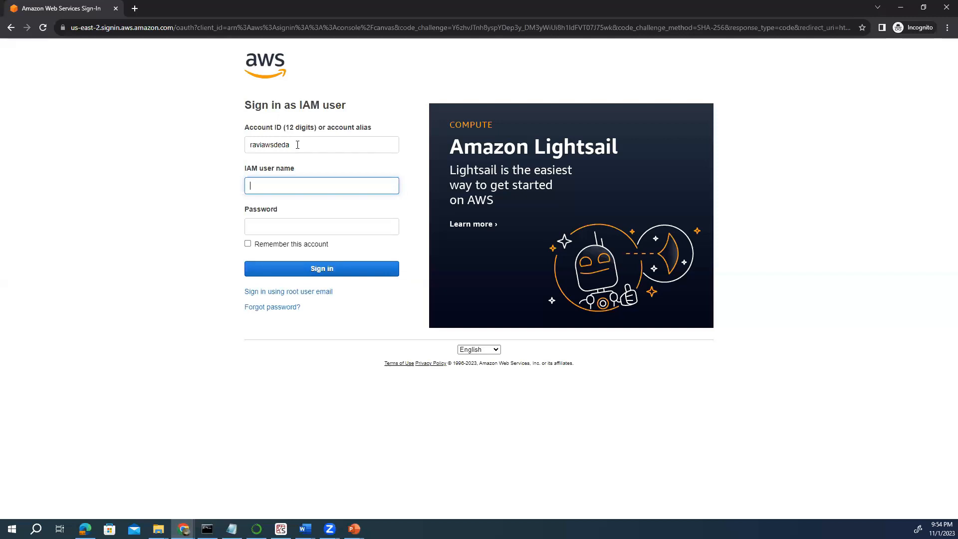
{"action": "mouse_move", "coordinate": [241, 105]}
{"action": "left_mouse_down"}
{"action": "mouse_move", "coordinate": [293, 106]}
{"action": "mouse_move", "coordinate": [243, 101]}
{"action": "left_mouse_up"}
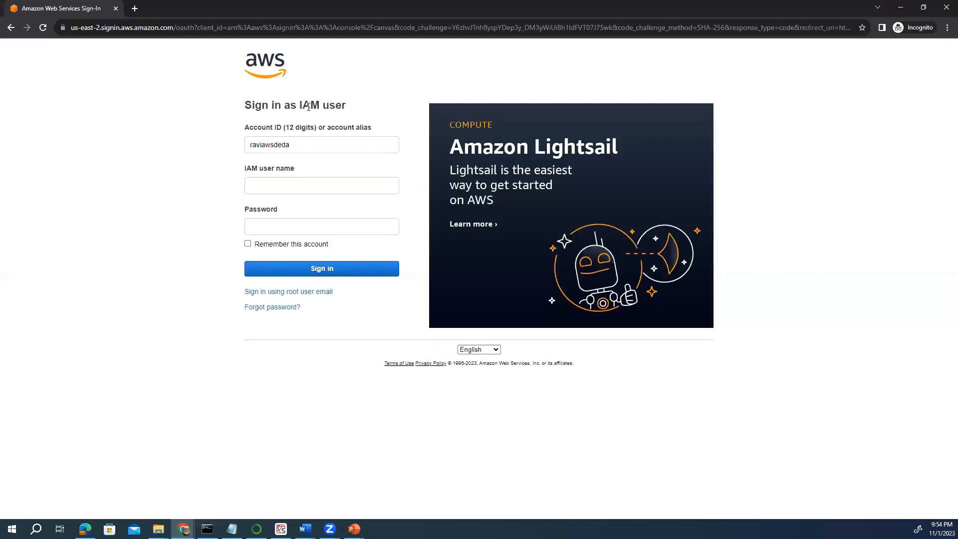
{"action": "left_click_drag", "start_coordinate": [344, 104], "coordinate": [240, 106]}
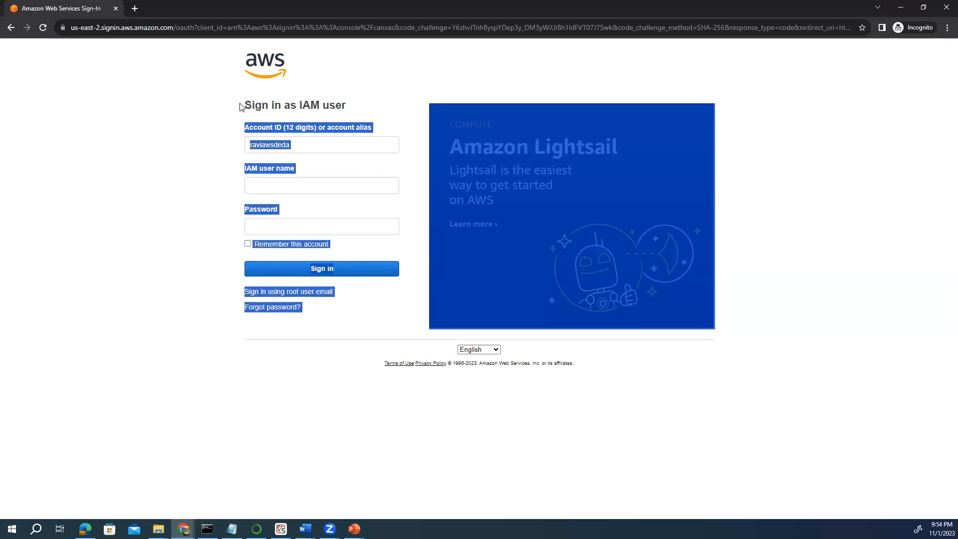
{"action": "left_click", "coordinate": [242, 106]}
{"action": "left_click_drag", "start_coordinate": [352, 108], "coordinate": [245, 108]}
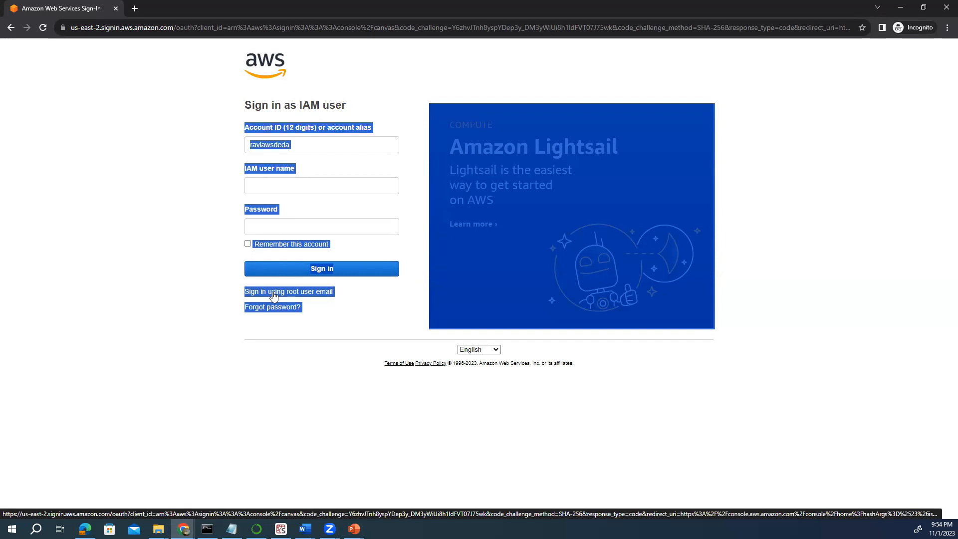
{"action": "left_click", "coordinate": [183, 208]}
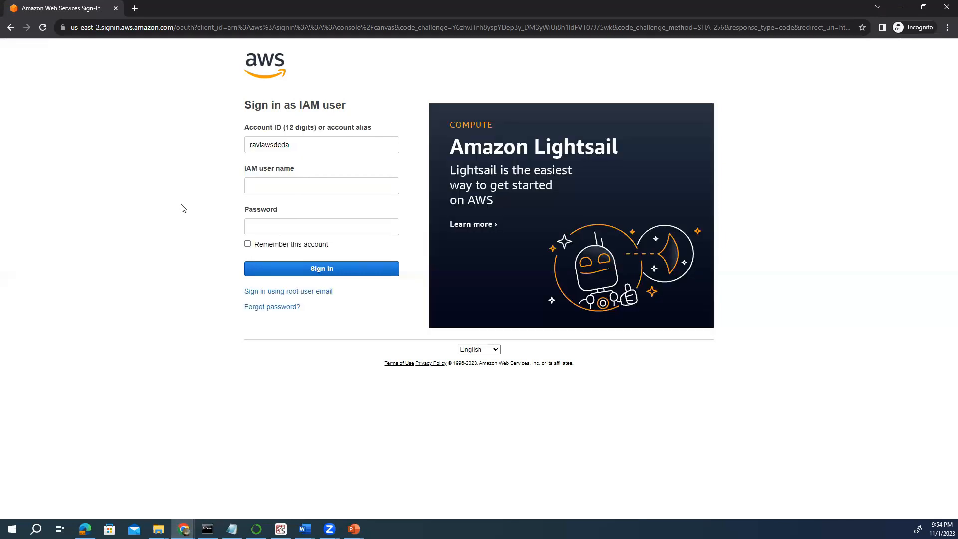
Enter an incorrect IAM user name plus the password and attempt to sign in.
{"action": "left_click", "coordinate": [255, 184]}
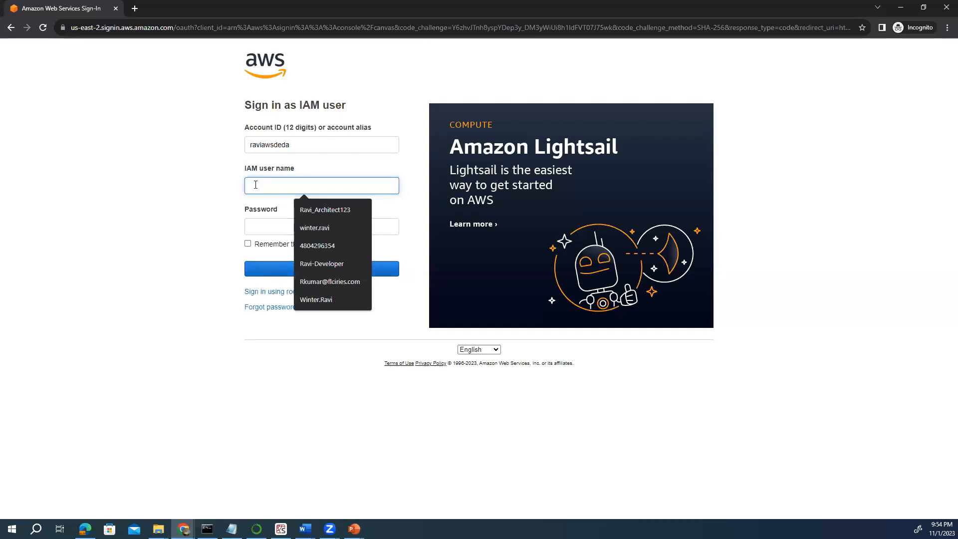
{"action": "type", "text": "ravide"}
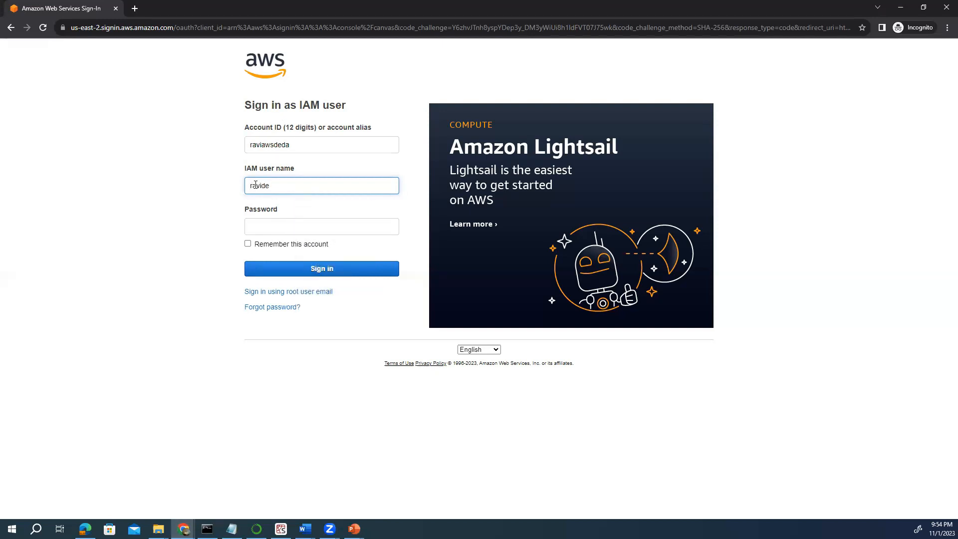
{"action": "left_click", "coordinate": [263, 226]}
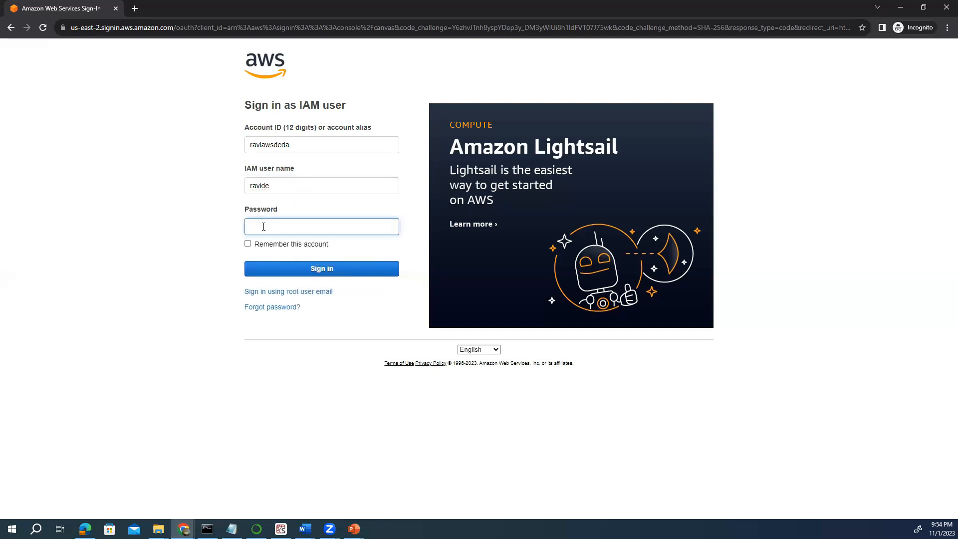
{"action": "type", "text": "**********"}
{"action": "left_click", "coordinate": [316, 271]}
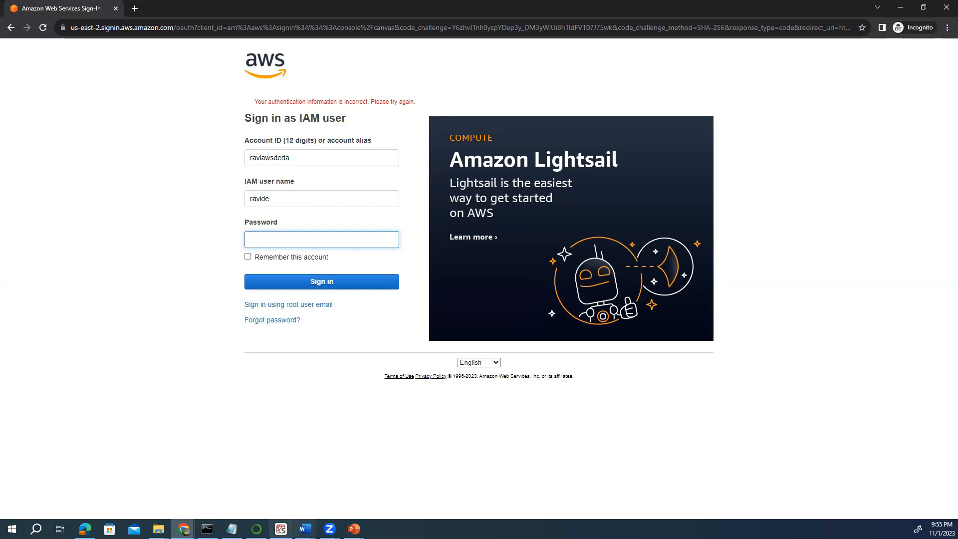
Re-enter the password, then check the new user's details in the admin window.
{"action": "left_click", "coordinate": [184, 529]}
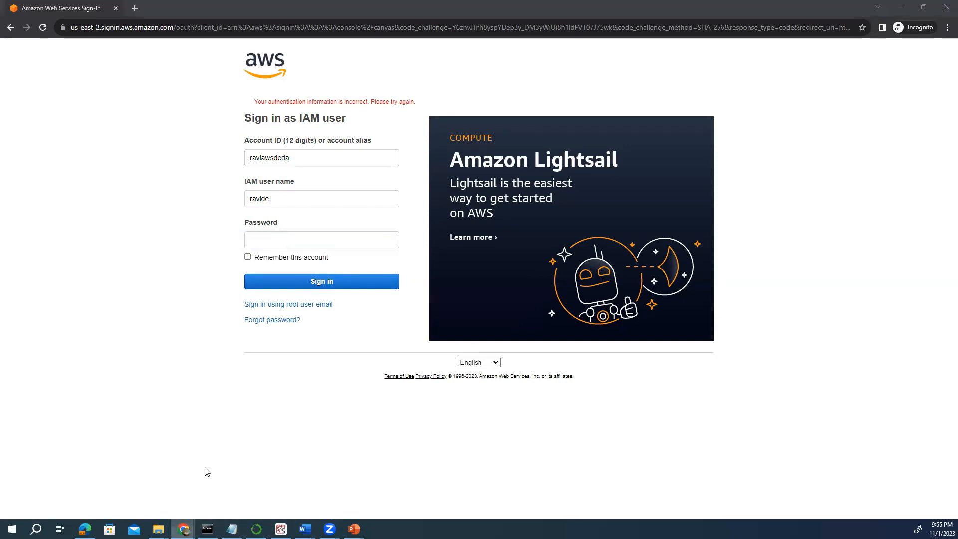
{"action": "left_click", "coordinate": [263, 240]}
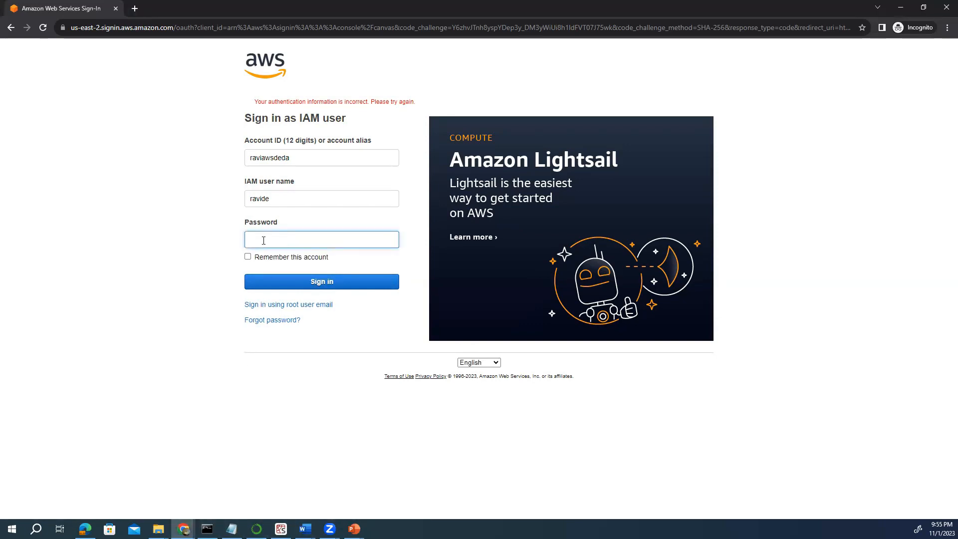
{"action": "type", "text": "•••••••••"}
{"action": "mouse_move", "coordinate": [183, 528]}
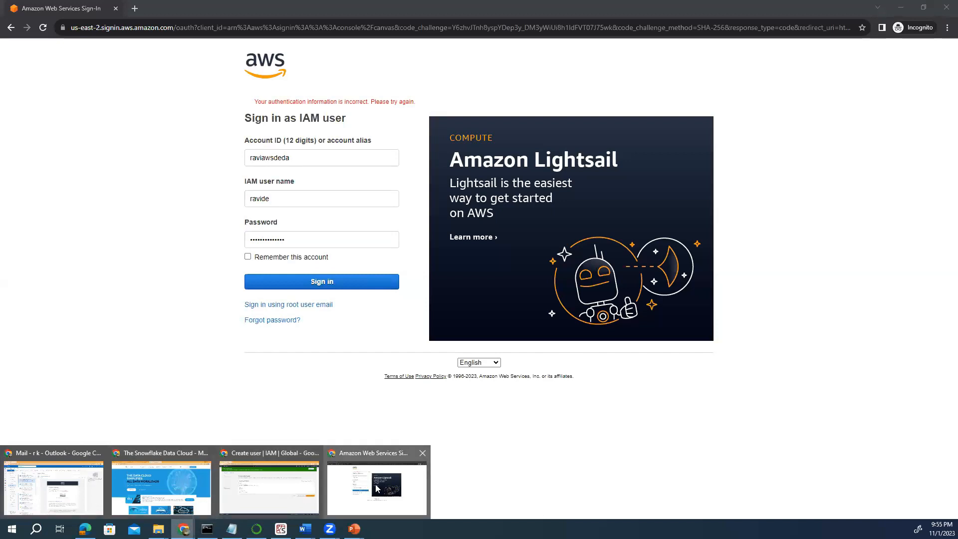
{"action": "left_click", "coordinate": [269, 489]}
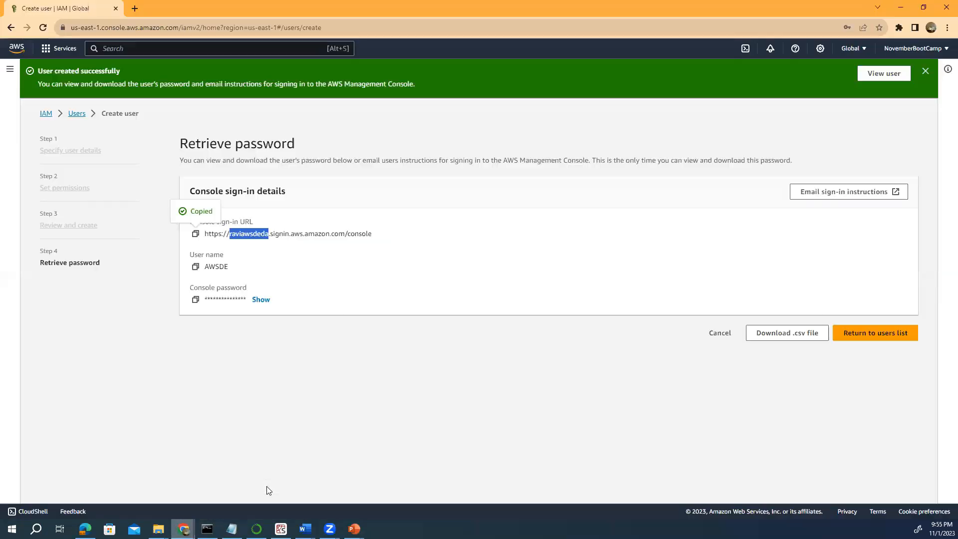
{"action": "left_click", "coordinate": [272, 381]}
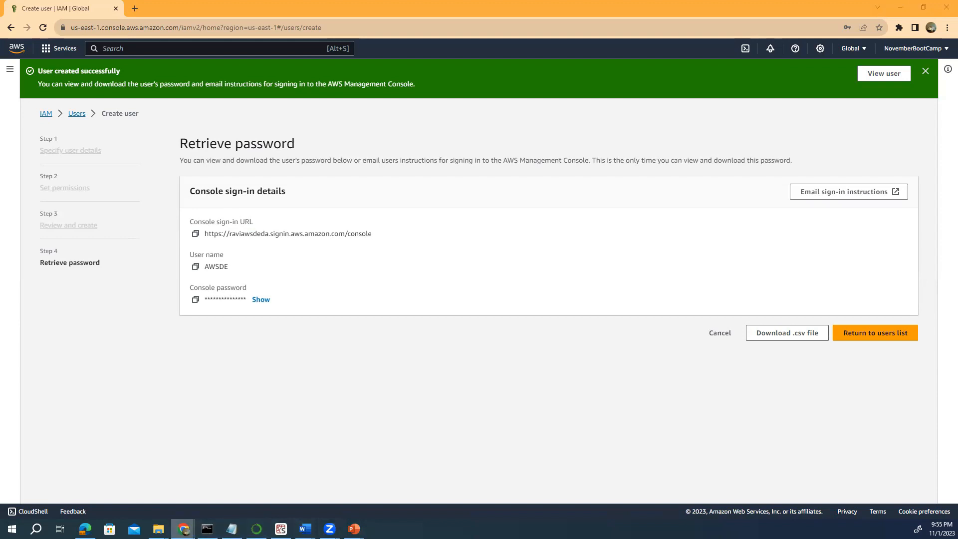
Replace the user name with AWSDE on the Incognito sign-in form.
{"action": "mouse_move", "coordinate": [184, 529]}
{"action": "left_click", "coordinate": [376, 483]}
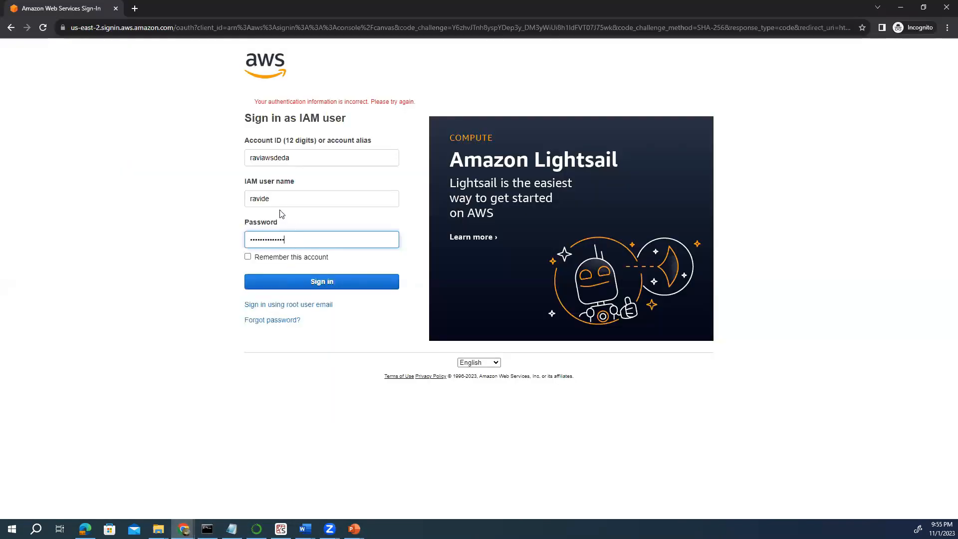
{"action": "key", "text": "shift+Tab"}
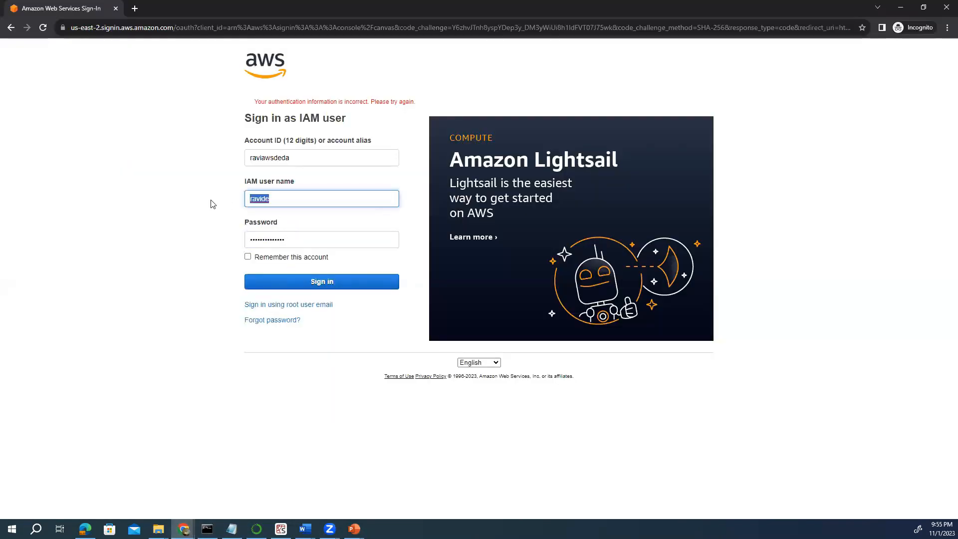
{"action": "type", "text": "AWSDE"}
Sign in as AWSDE and change the password by entering old, new, and retyped passwords.
{"action": "left_click", "coordinate": [339, 282]}
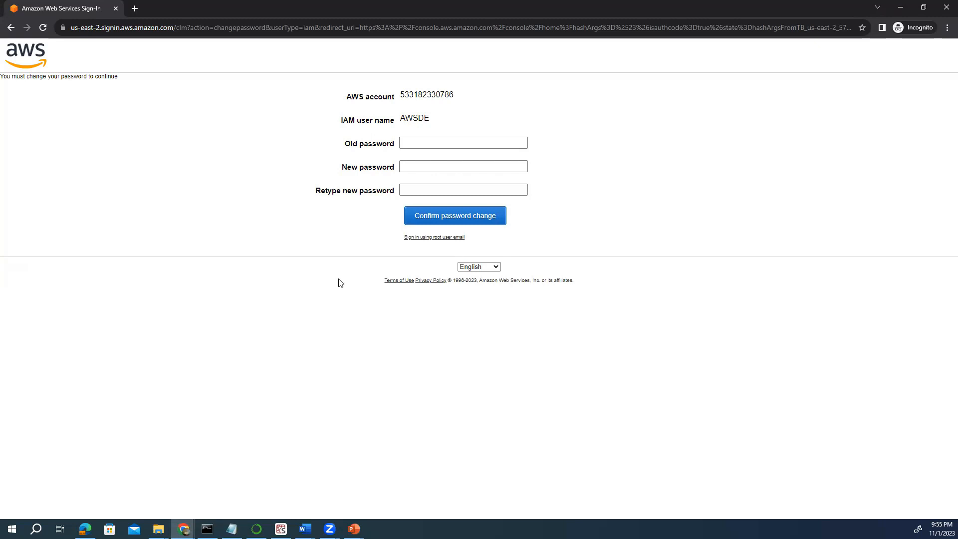
{"action": "left_click", "coordinate": [410, 140]}
{"action": "left_click", "coordinate": [410, 139]}
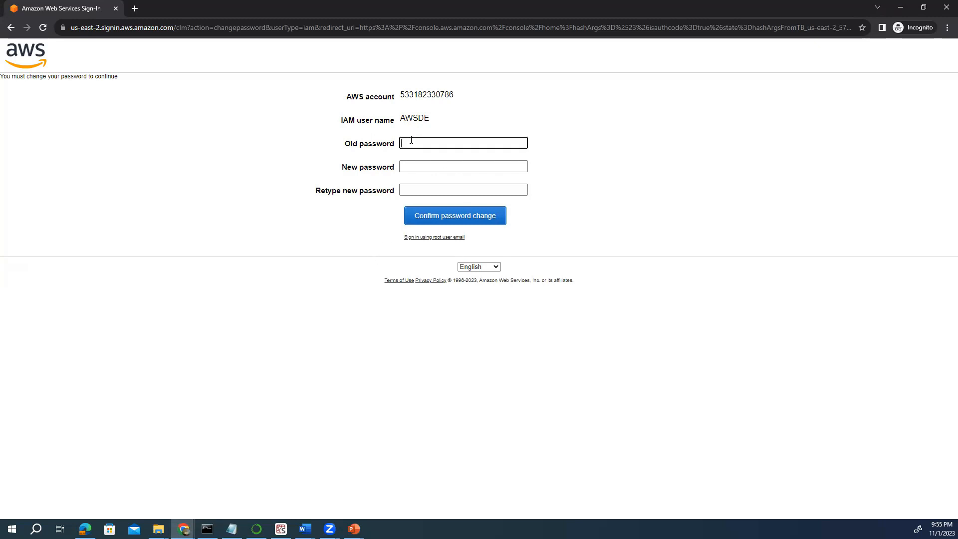
{"action": "type", "text": "••••••••••••••"}
{"action": "left_click", "coordinate": [407, 165]}
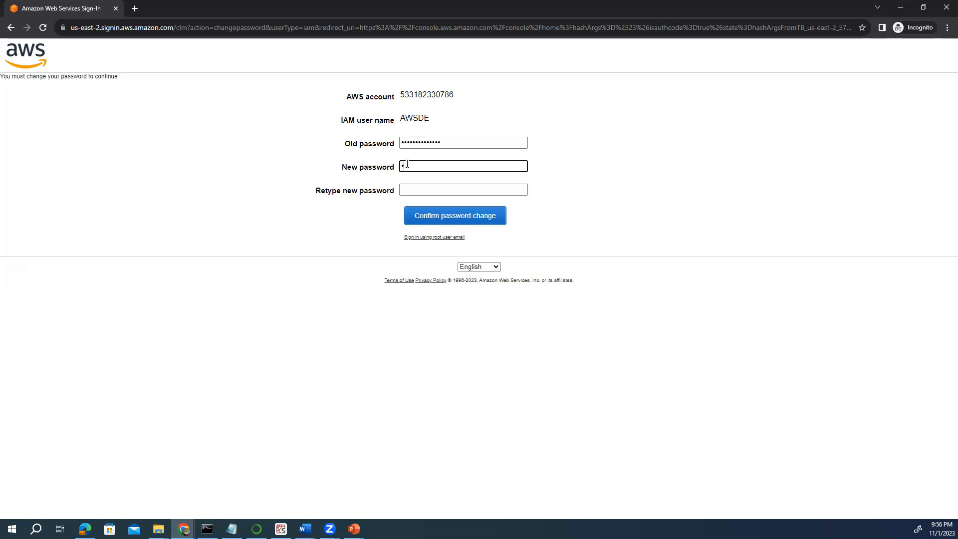
{"action": "type", "text": "•••••••••••"}
{"action": "left_click", "coordinate": [410, 195]}
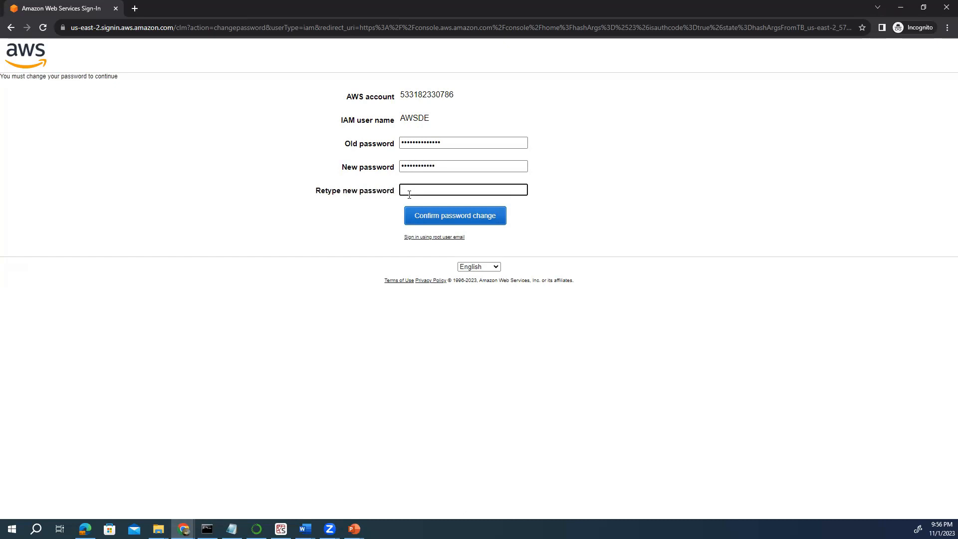
{"action": "type", "text": "•••••••••••••"}
{"action": "left_click", "coordinate": [442, 222]}
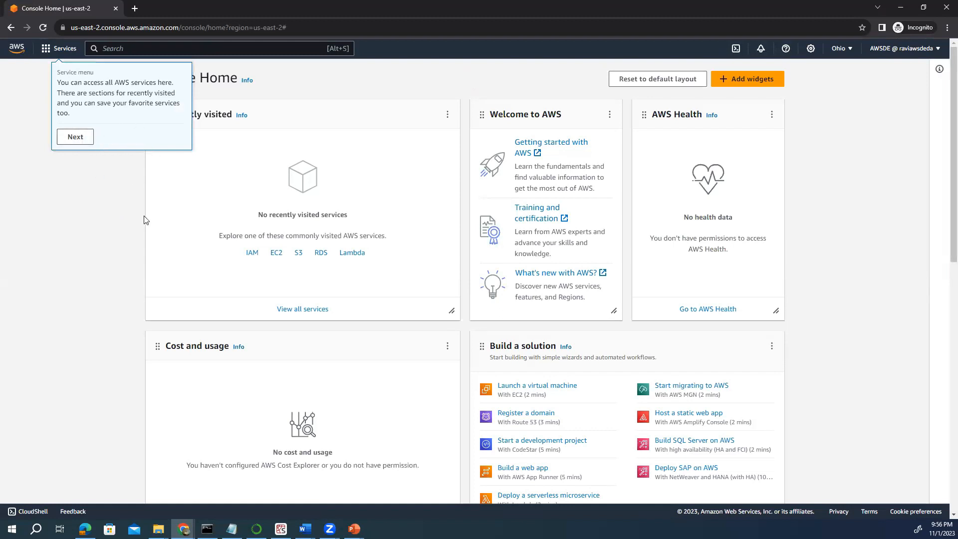
Dismiss the two Console Home welcome tour popups.
{"action": "left_click", "coordinate": [75, 138]}
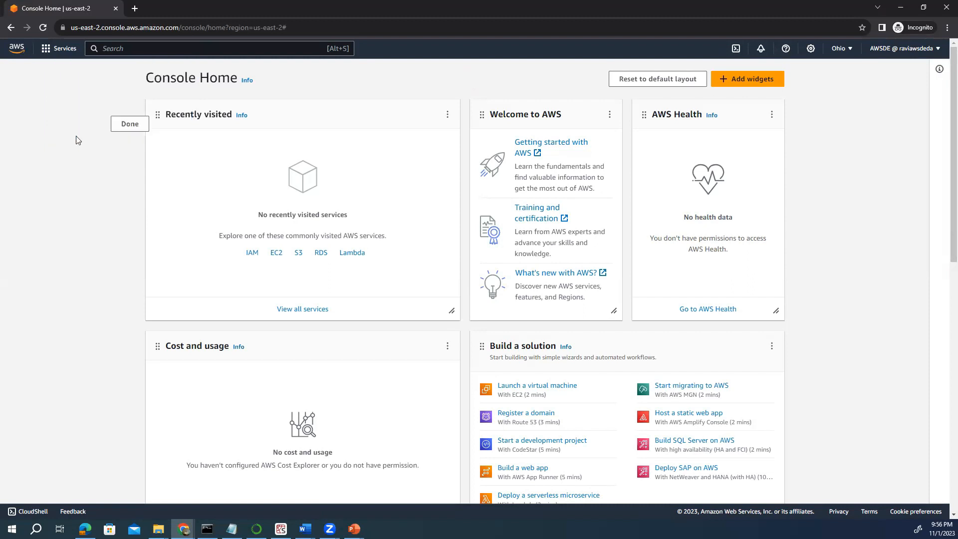
{"action": "left_click", "coordinate": [118, 128]}
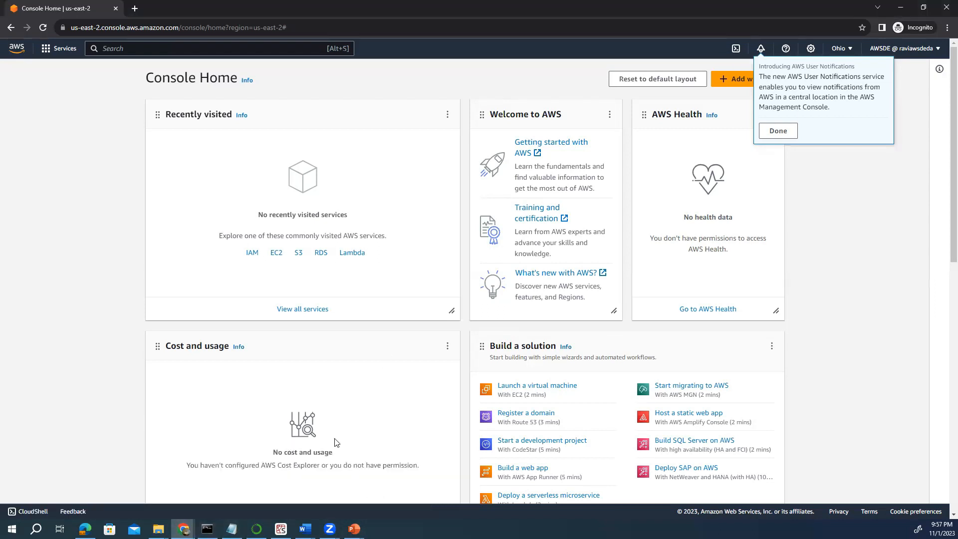
Open the IAM Dashboard by searching 'iam' and dismiss the notifications popover.
{"action": "mouse_move", "coordinate": [190, 521]}
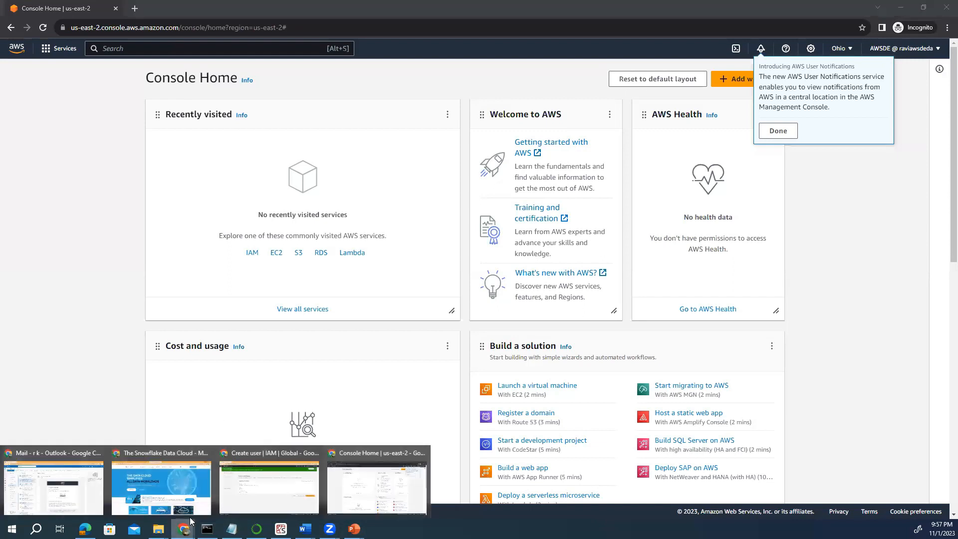
{"action": "left_click", "coordinate": [359, 490]}
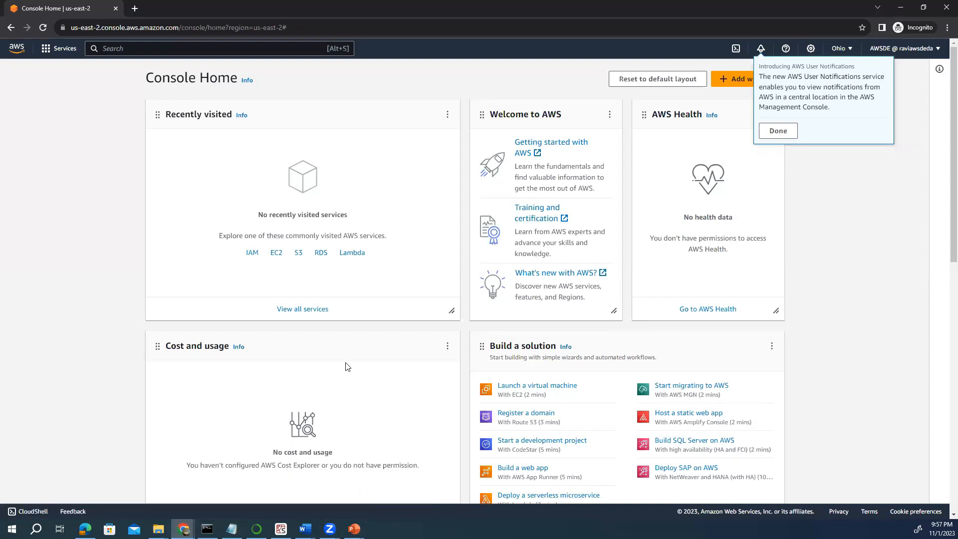
{"action": "left_click", "coordinate": [56, 48]}
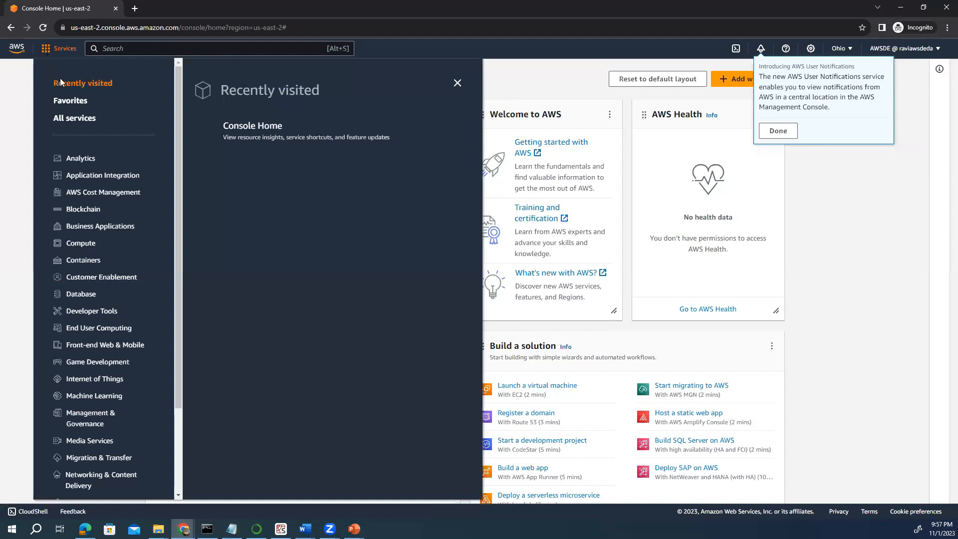
{"action": "left_click", "coordinate": [151, 49]}
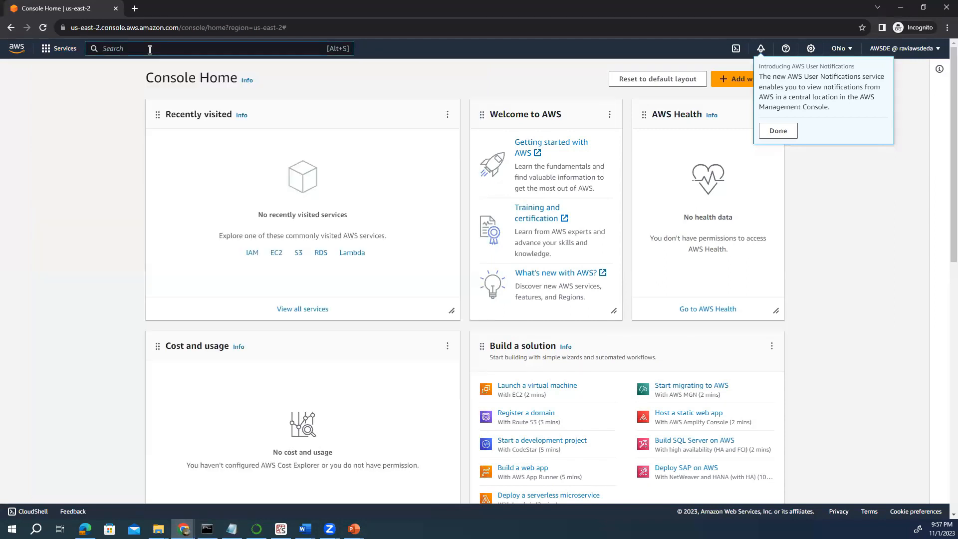
{"action": "type", "text": "iam"}
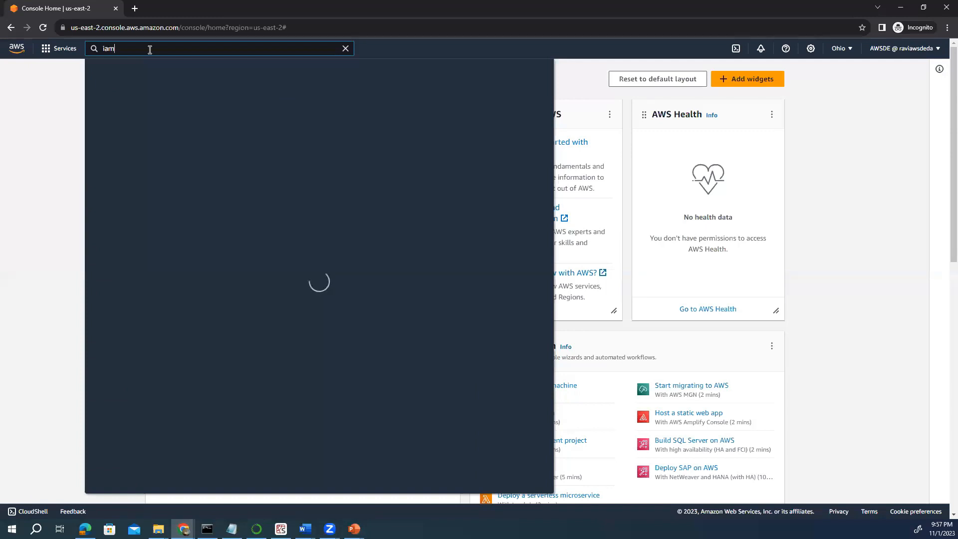
{"action": "left_click", "coordinate": [243, 146]}
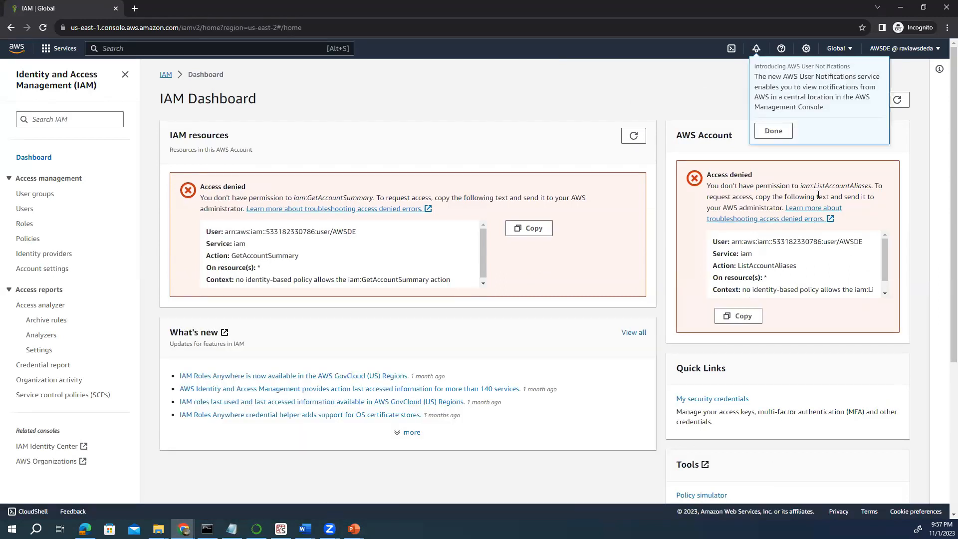
{"action": "left_click", "coordinate": [773, 132]}
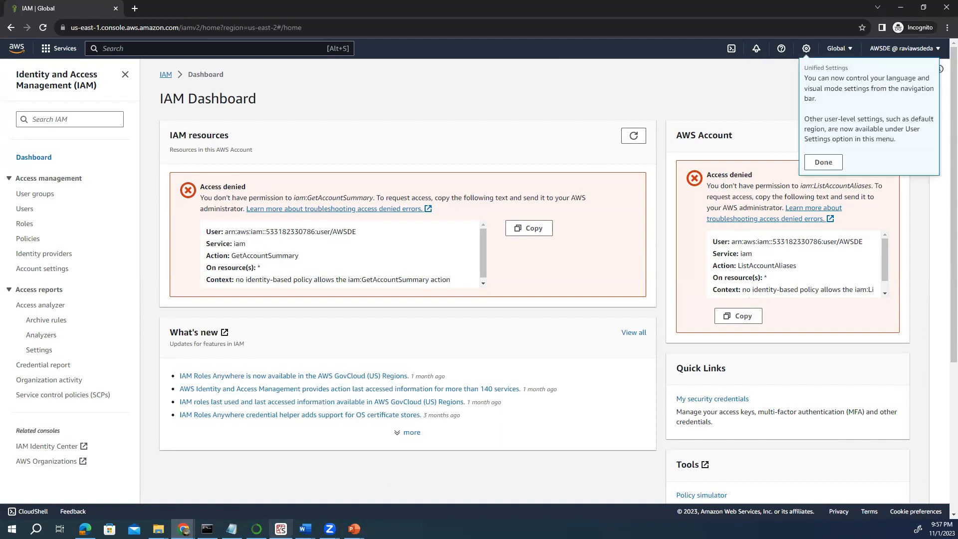
In the admin window, dismiss the user-created banner and return to the Users list.
{"action": "mouse_move", "coordinate": [184, 529]}
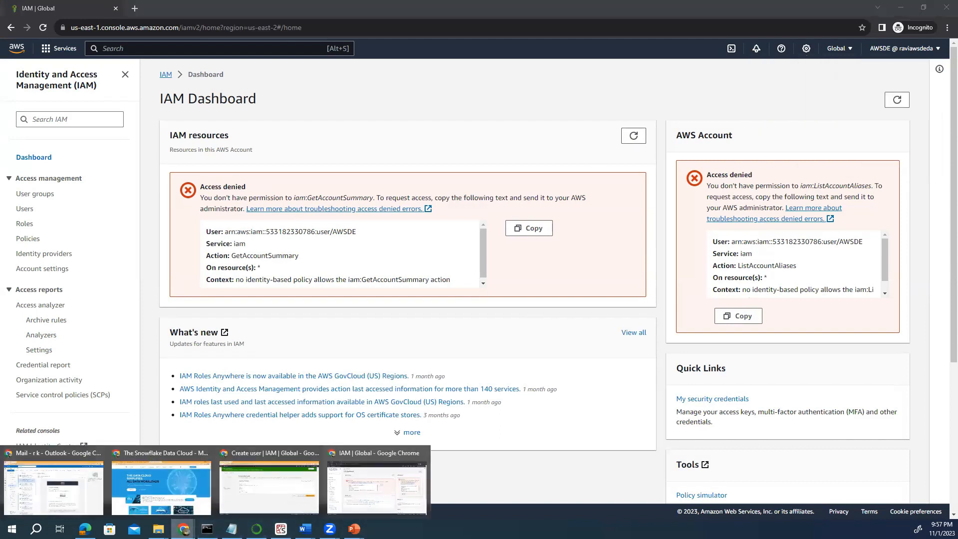
{"action": "left_click", "coordinate": [248, 505]}
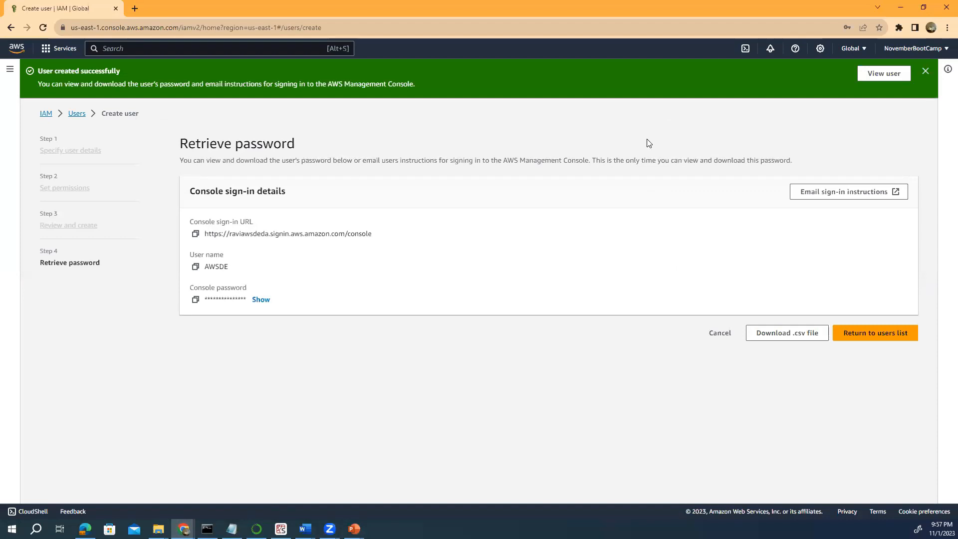
{"action": "left_click", "coordinate": [925, 72]}
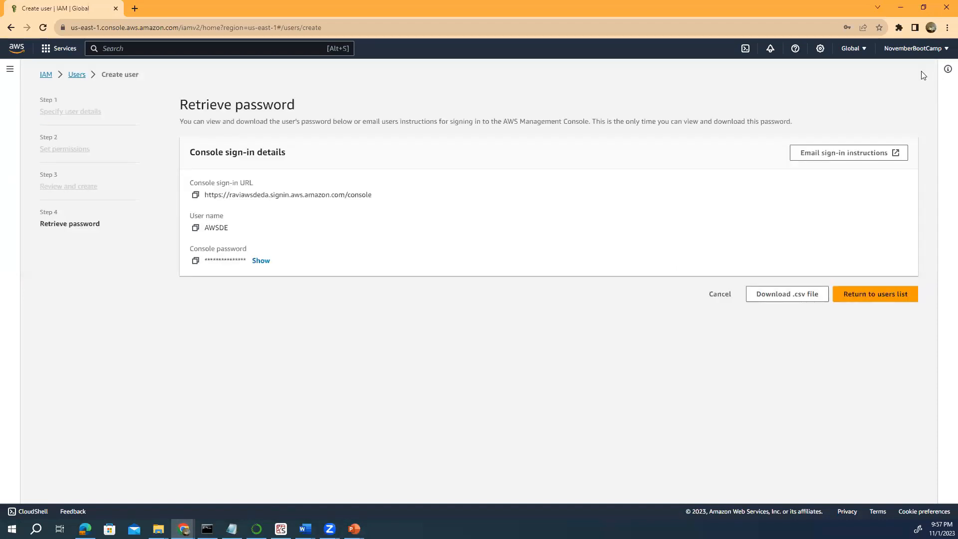
{"action": "left_click", "coordinate": [76, 78]}
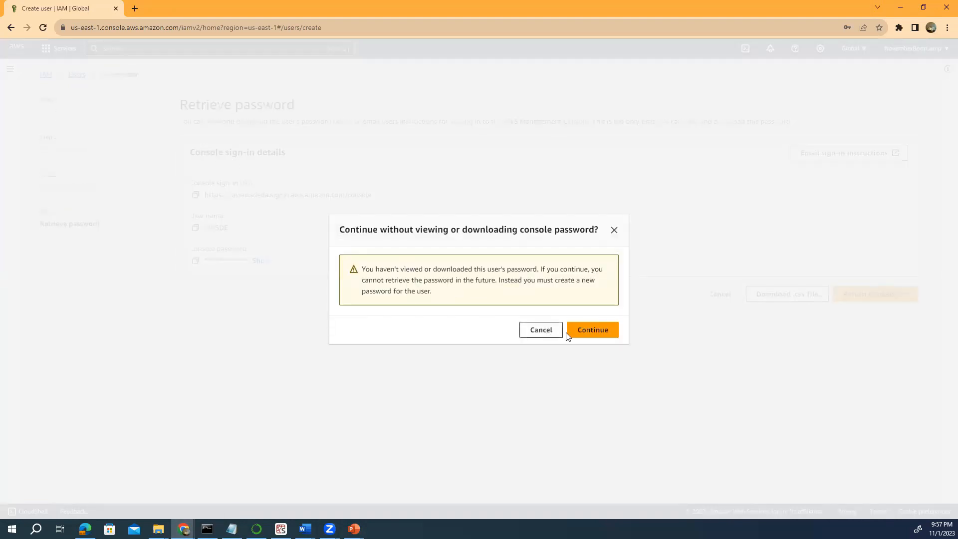
{"action": "left_click", "coordinate": [584, 334]}
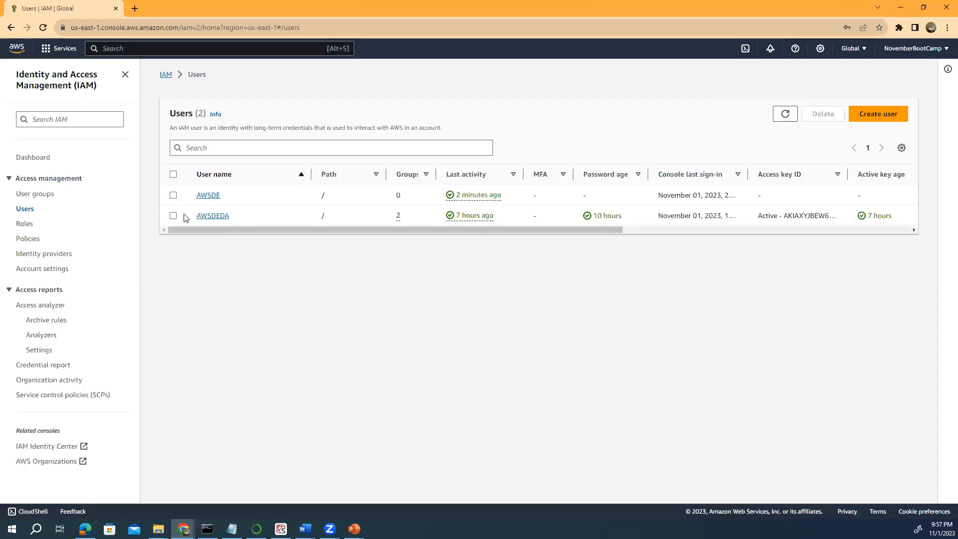
Open AWSDE's Groups tab and follow its link to the Admintwo group.
{"action": "left_click", "coordinate": [174, 196]}
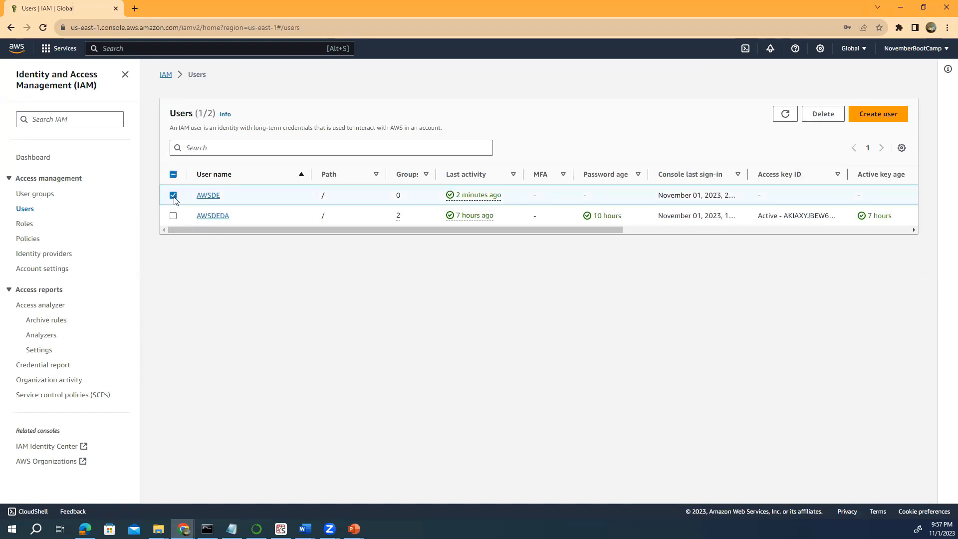
{"action": "left_click", "coordinate": [174, 195]}
{"action": "left_click", "coordinate": [206, 196]}
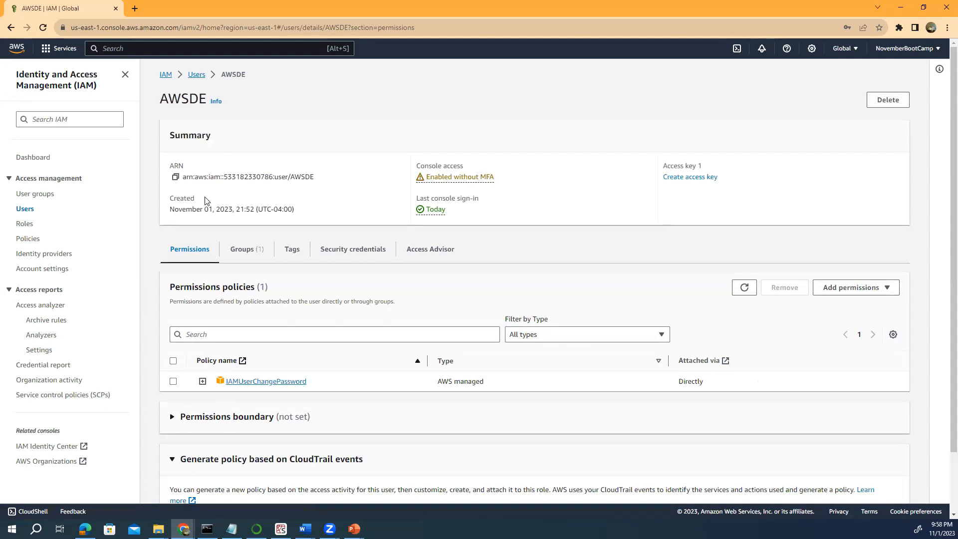
{"action": "left_click", "coordinate": [251, 255]}
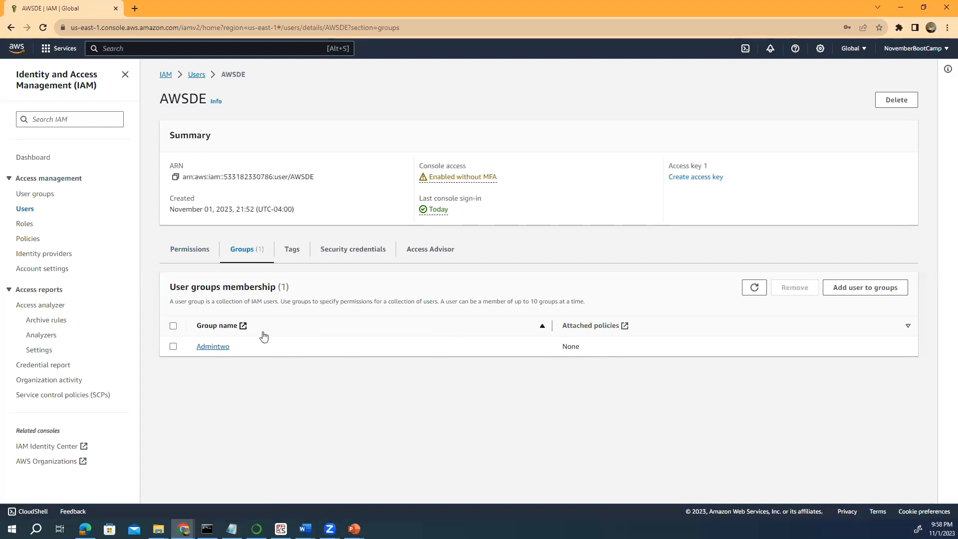
{"action": "left_click", "coordinate": [208, 349]}
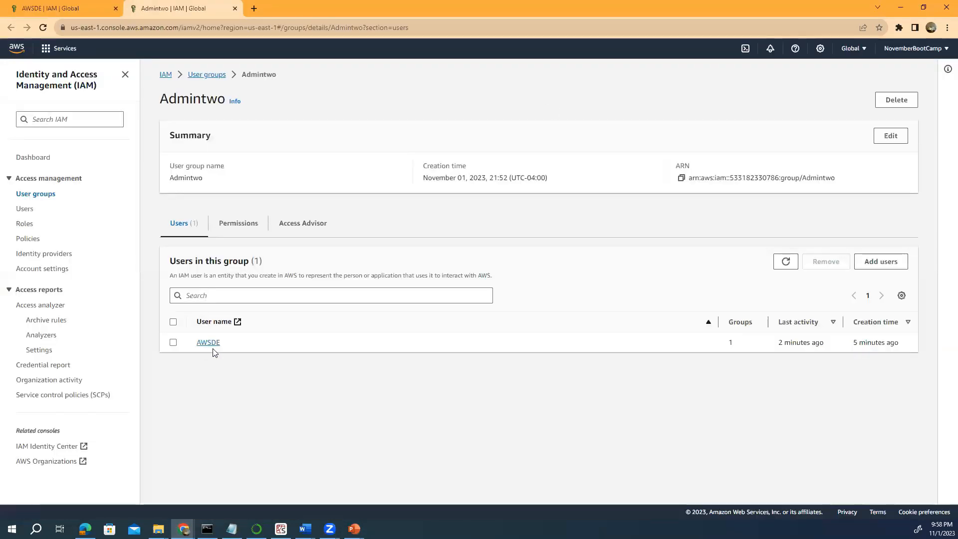
On Admintwo's Permissions tab, search policies for 'aws' and expand the Add permissions options.
{"action": "left_click", "coordinate": [237, 227]}
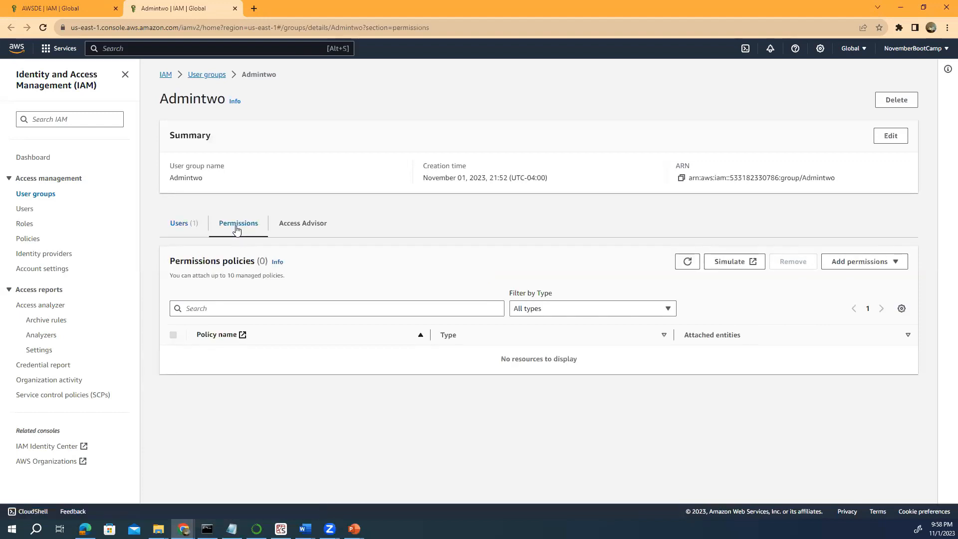
{"action": "left_click", "coordinate": [199, 304]}
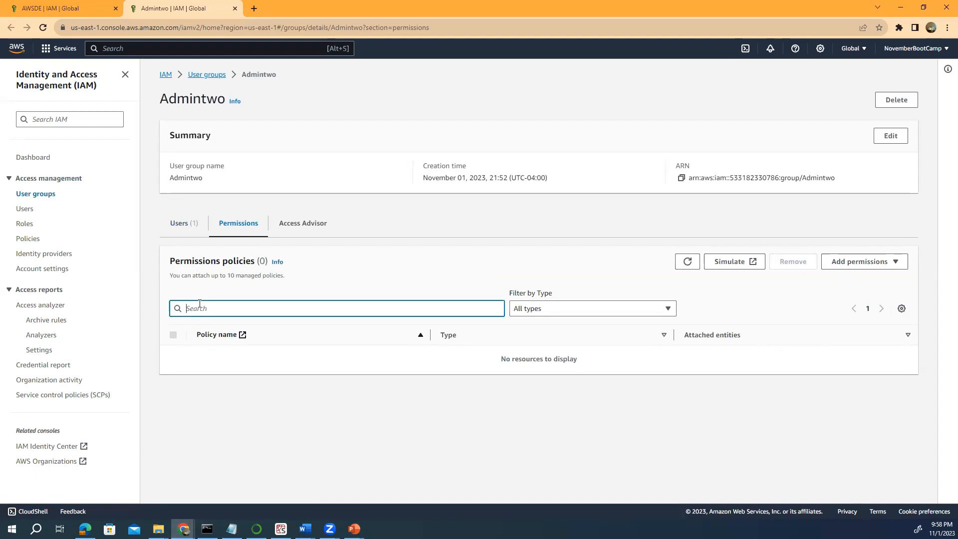
{"action": "type", "text": "aws"}
{"action": "left_click", "coordinate": [863, 267]}
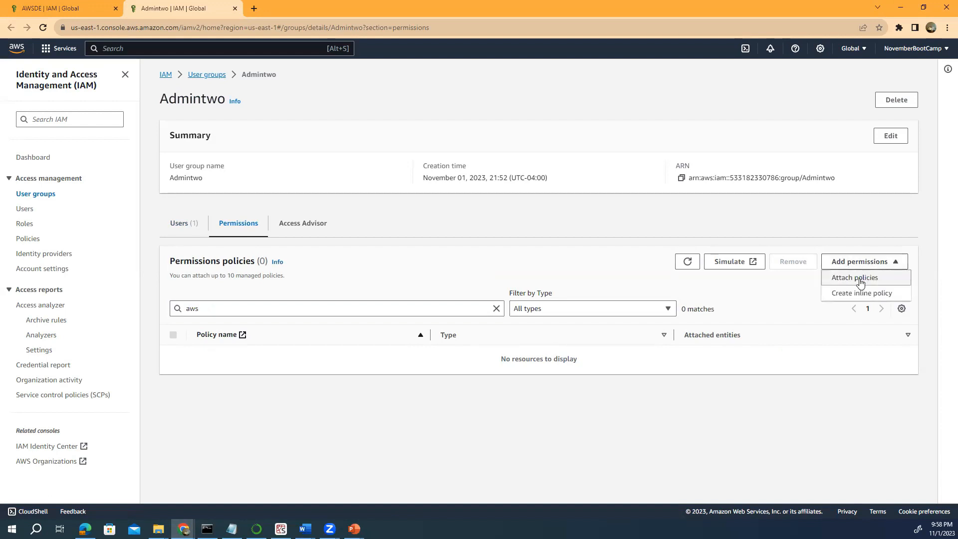
Attach the AdministratorAccess managed policy to the Admintwo group.
{"action": "left_click", "coordinate": [860, 282]}
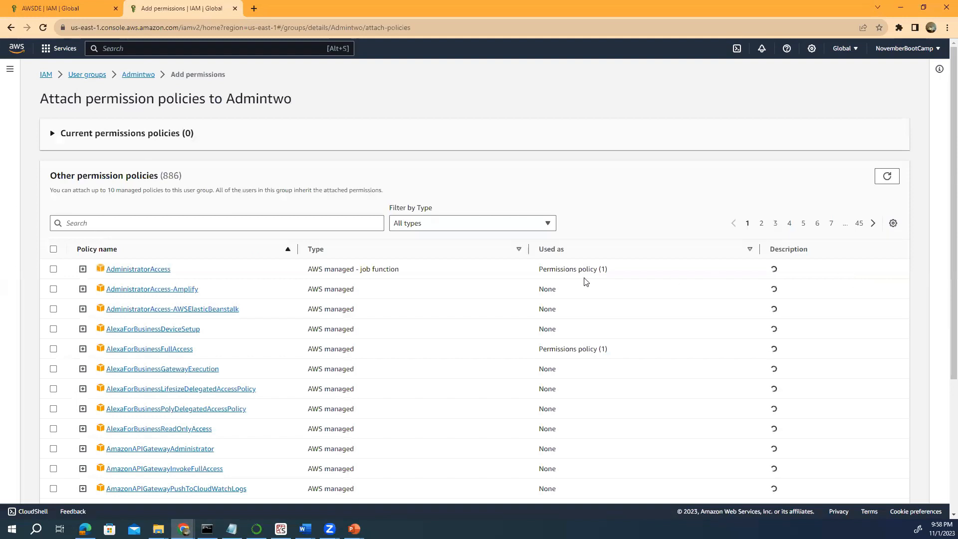
{"action": "left_click", "coordinate": [53, 270]}
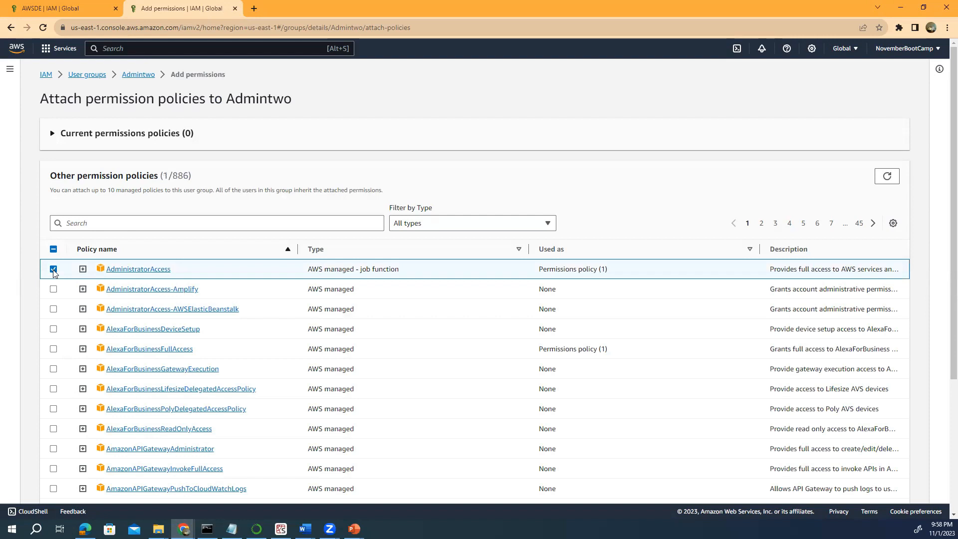
{"action": "scroll", "coordinate": [505, 299], "scroll_direction": "down", "scroll_amount": 1}
{"action": "scroll", "coordinate": [506, 298], "scroll_direction": "down", "scroll_amount": 4}
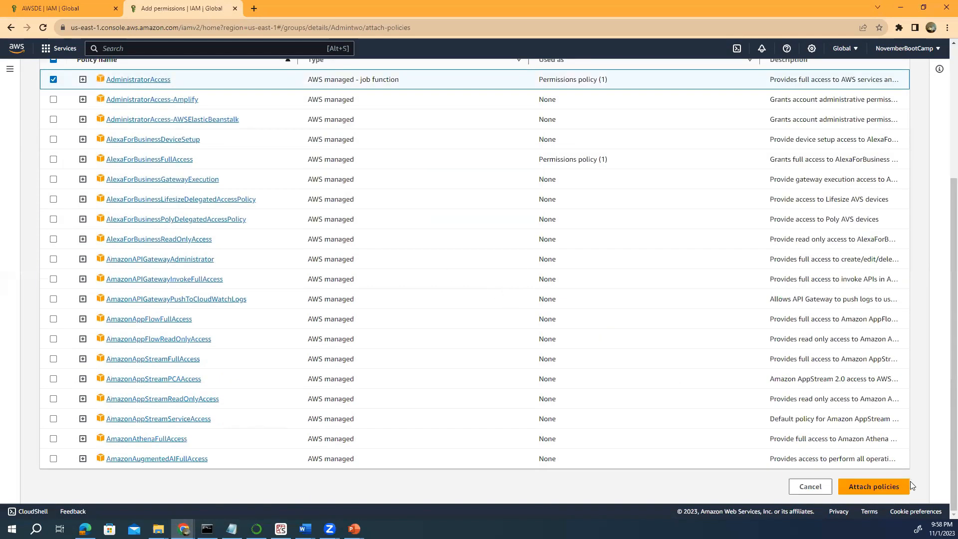
{"action": "left_click", "coordinate": [877, 490]}
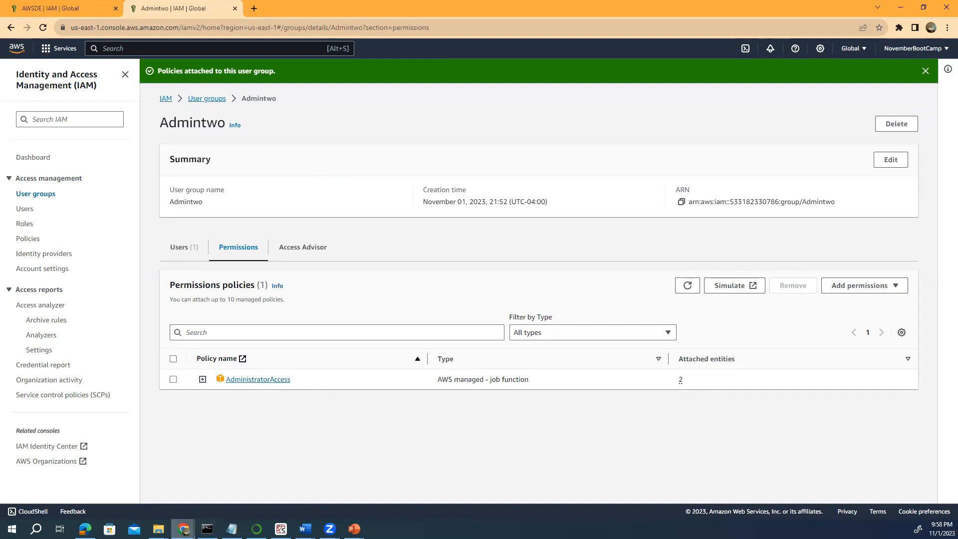
{"action": "mouse_move", "coordinate": [183, 529]}
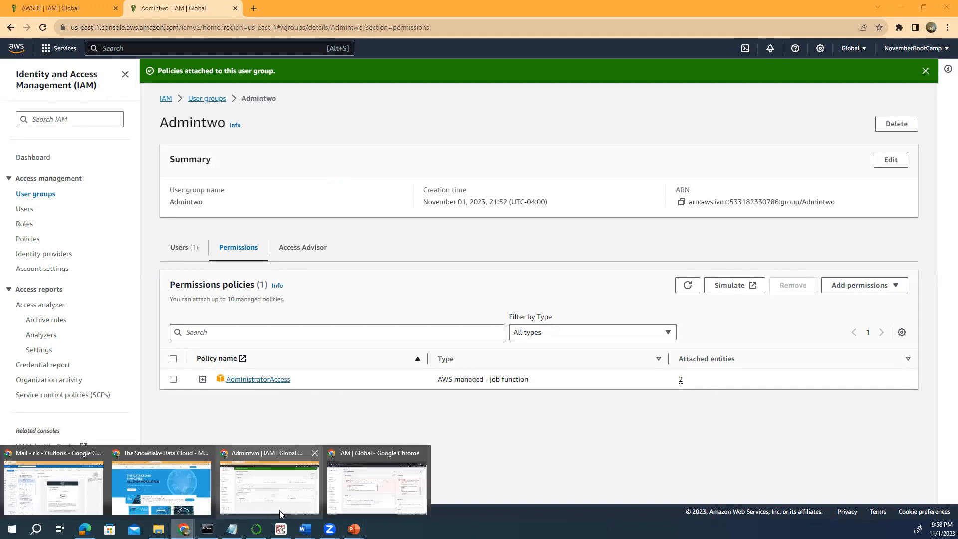
Reload the incognito IAM user's dashboard, which now lists 3 groups, 2 users, 2 roles, 2 policies.
{"action": "left_click", "coordinate": [366, 483]}
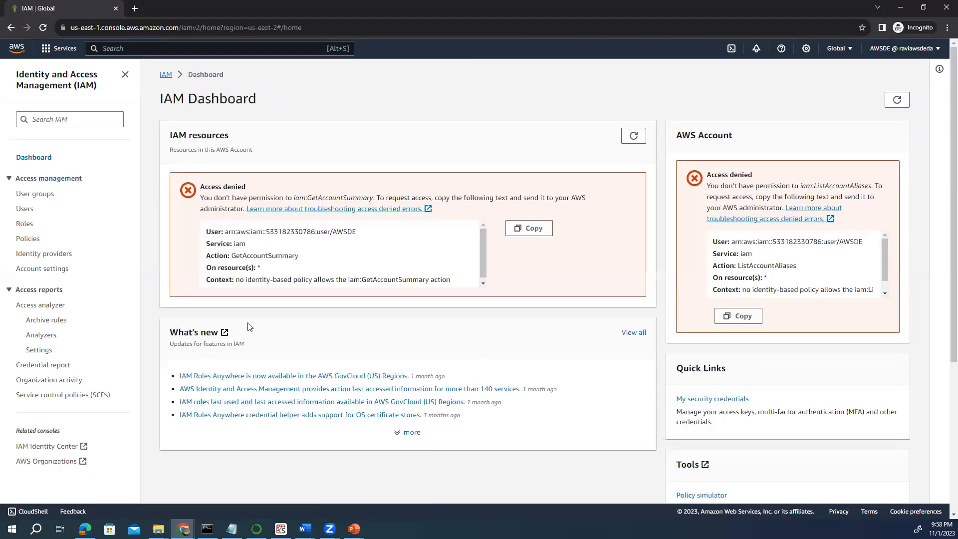
{"action": "left_click", "coordinate": [44, 28]}
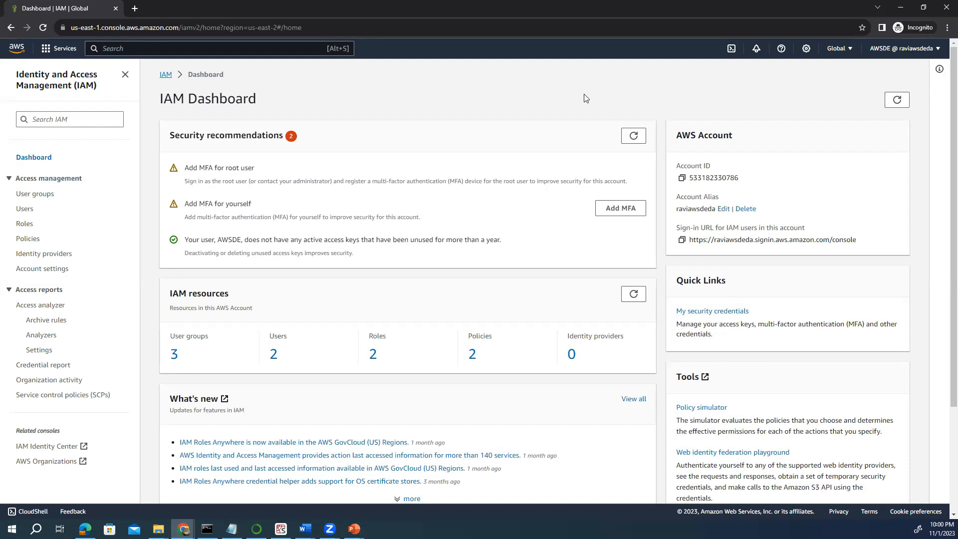
{"action": "key", "text": "alt+Tab"}
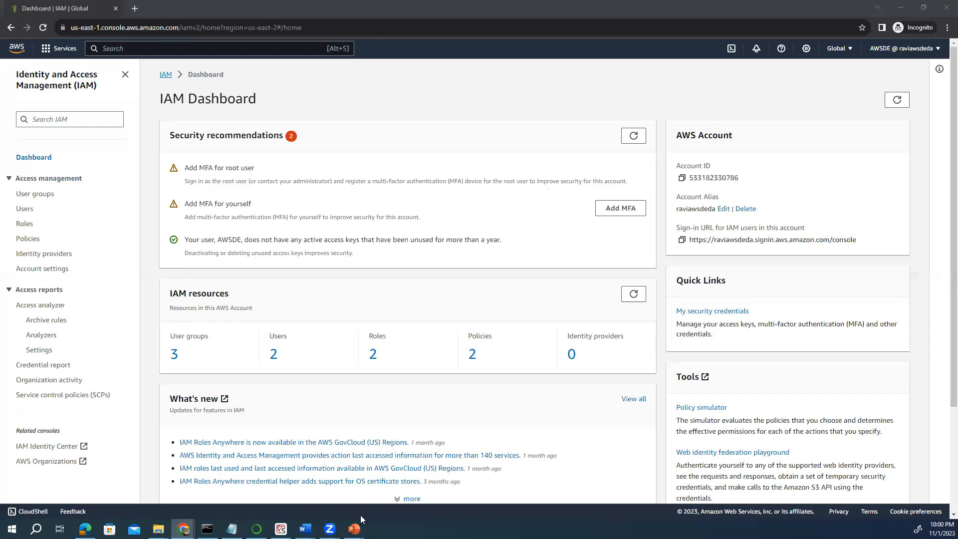
{"action": "mouse_move", "coordinate": [354, 530]}
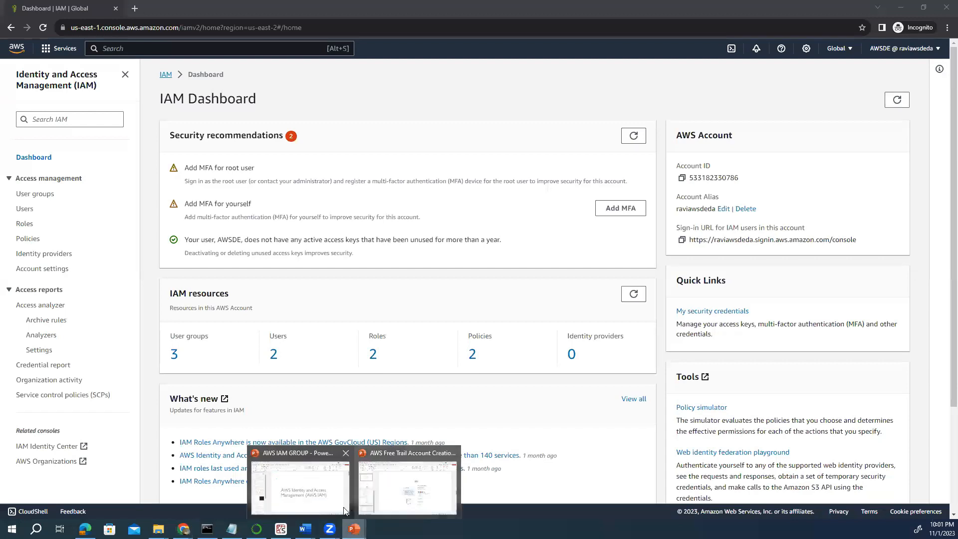
Bring the AWS IAM GROUP deck forward and settle on slide 2, IAM: Users & Groups.
{"action": "left_click", "coordinate": [331, 499]}
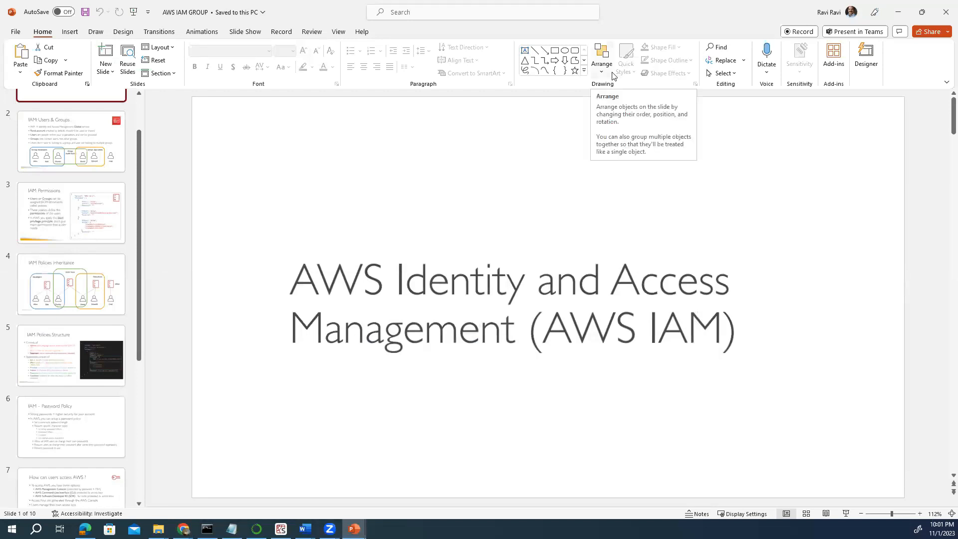
{"action": "left_click", "coordinate": [92, 169]}
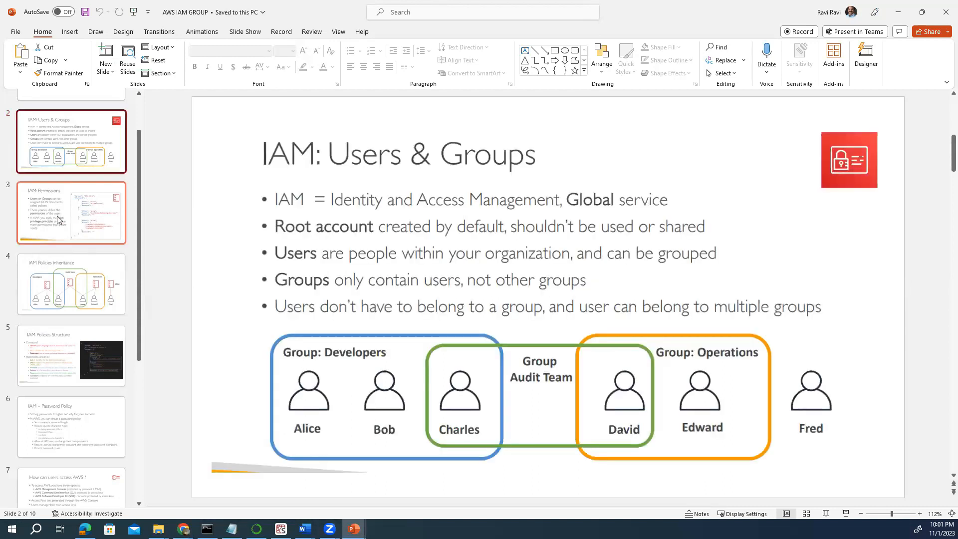
{"action": "scroll", "coordinate": [57, 215], "scroll_direction": "up", "scroll_amount": 2}
{"action": "left_click", "coordinate": [59, 150]}
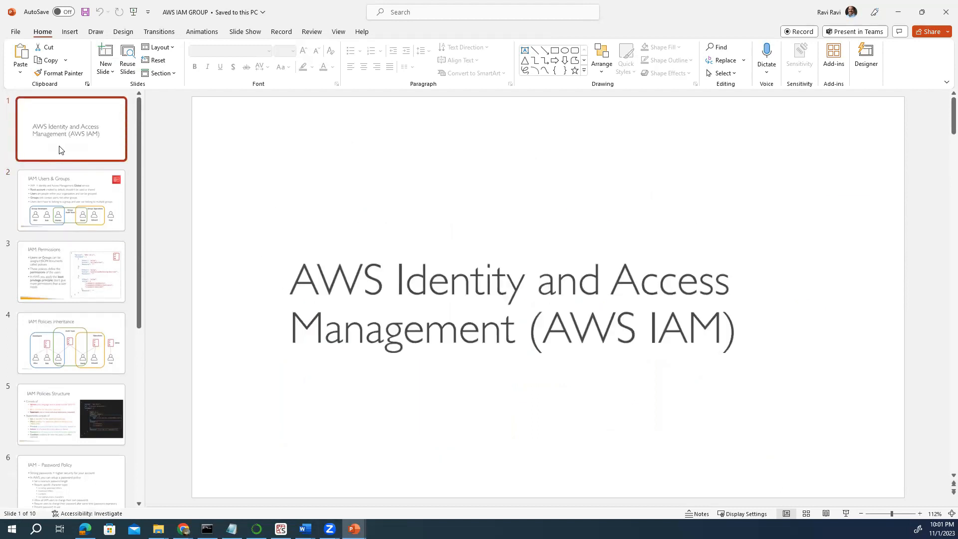
{"action": "left_click", "coordinate": [657, 368]}
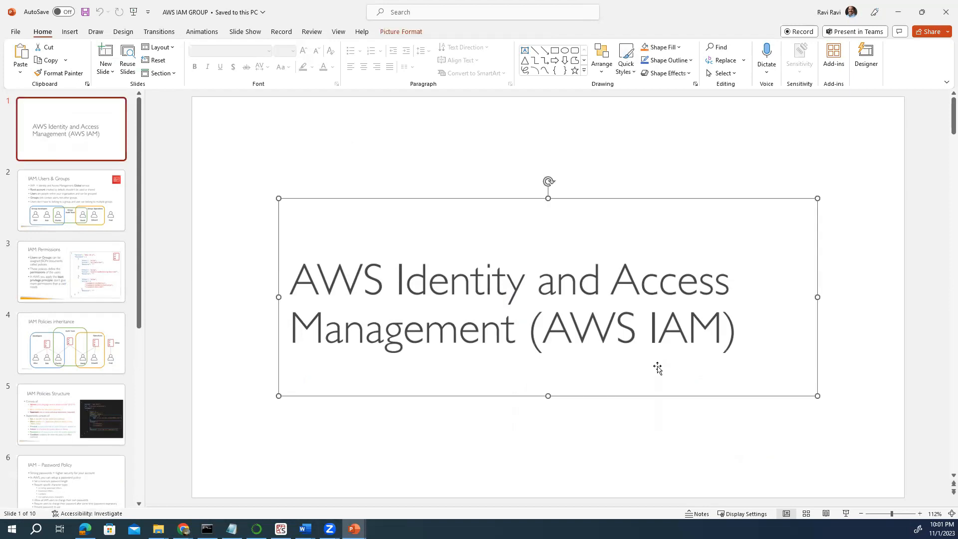
{"action": "left_click", "coordinate": [93, 210]}
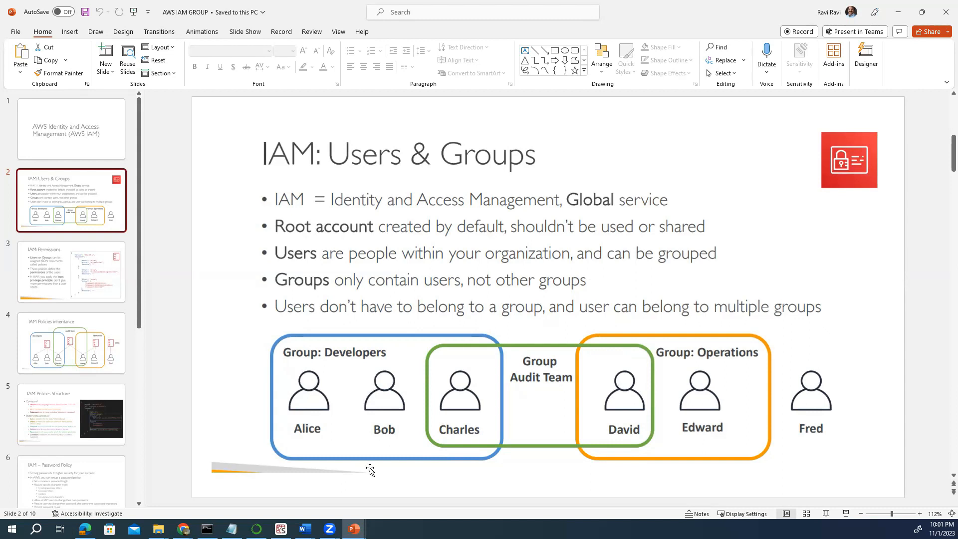
{"action": "left_click", "coordinate": [183, 529]}
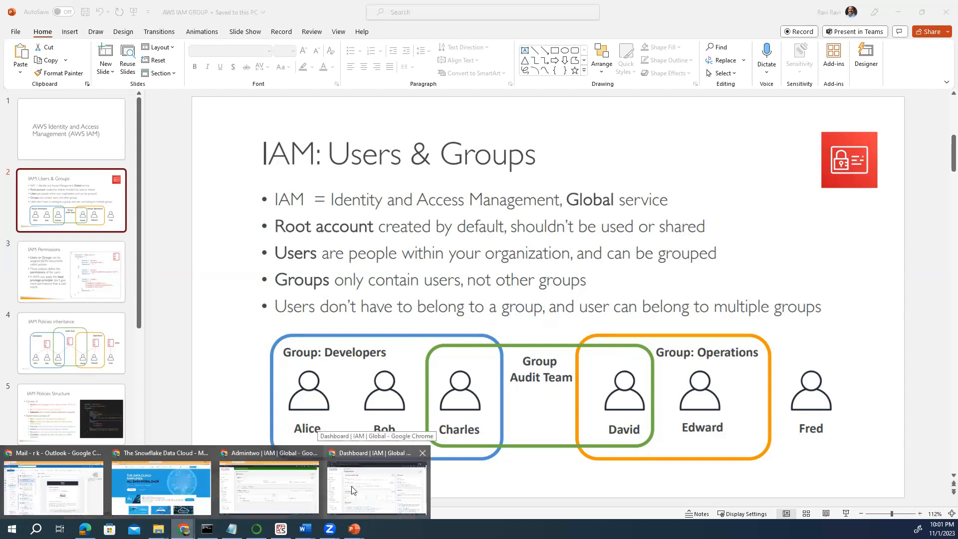
{"action": "left_click", "coordinate": [289, 490]}
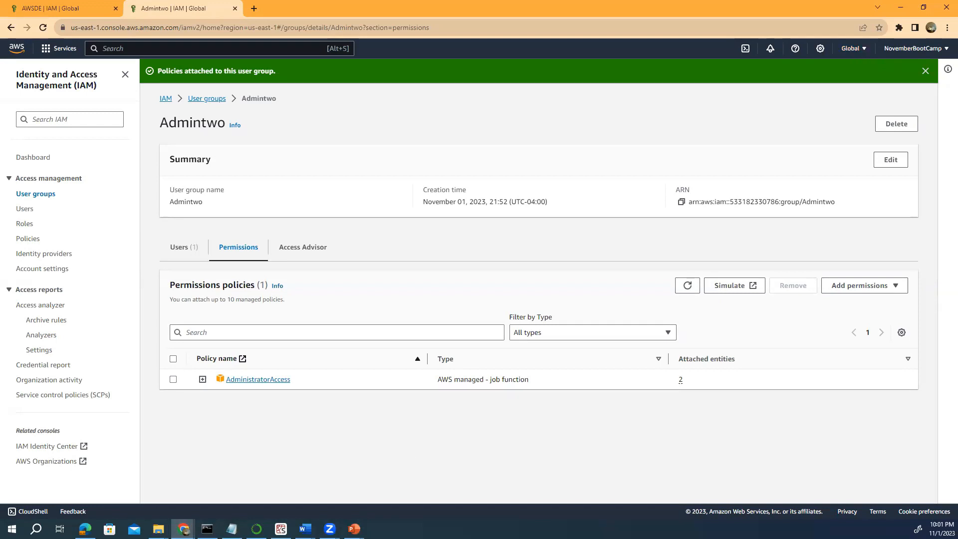
{"action": "mouse_move", "coordinate": [183, 529]}
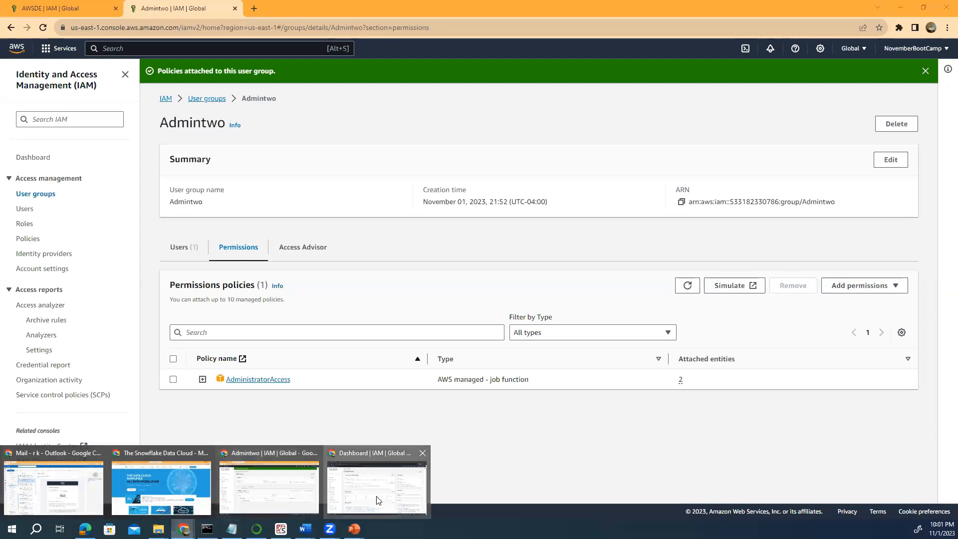
{"action": "left_click", "coordinate": [376, 501]}
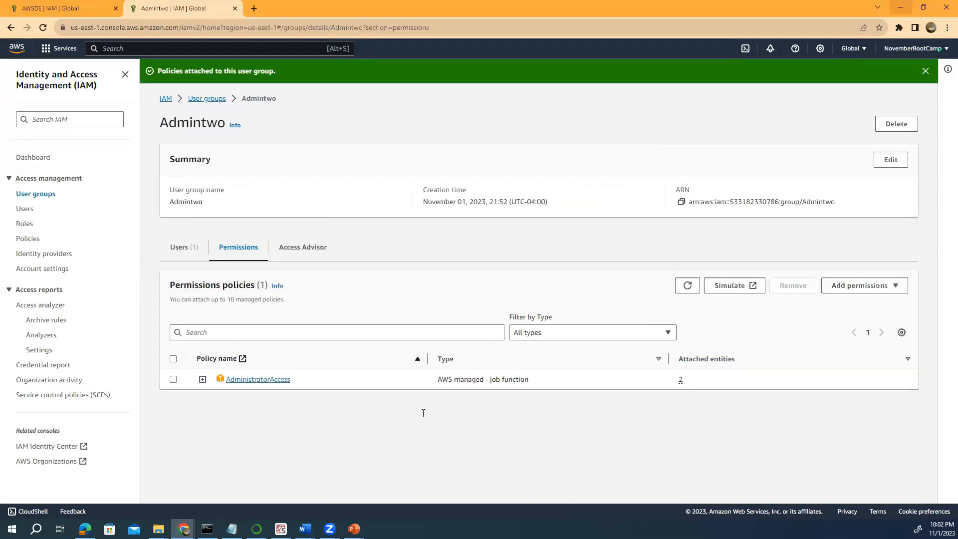
{"action": "mouse_move", "coordinate": [354, 527]}
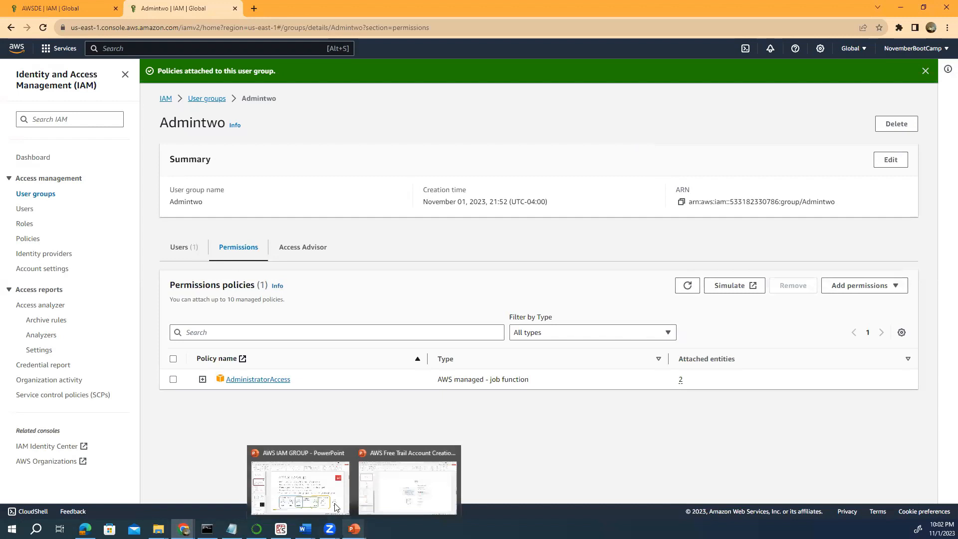
{"action": "left_click", "coordinate": [411, 499]}
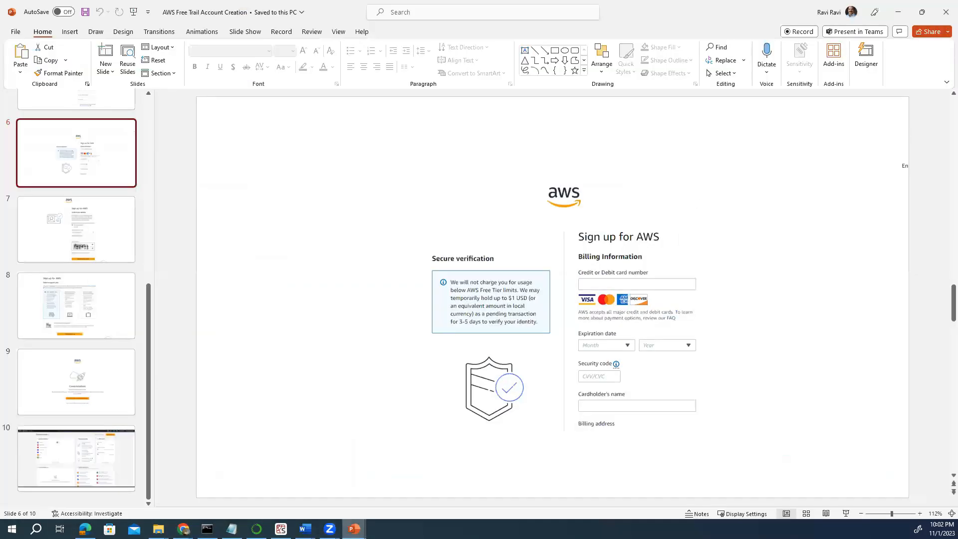
{"action": "mouse_move", "coordinate": [355, 528]}
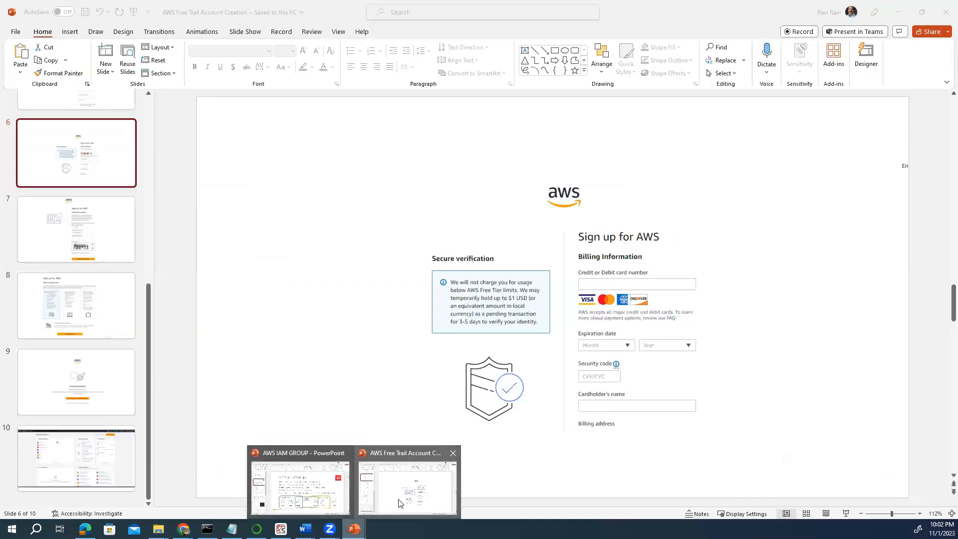
{"action": "left_click", "coordinate": [399, 503]}
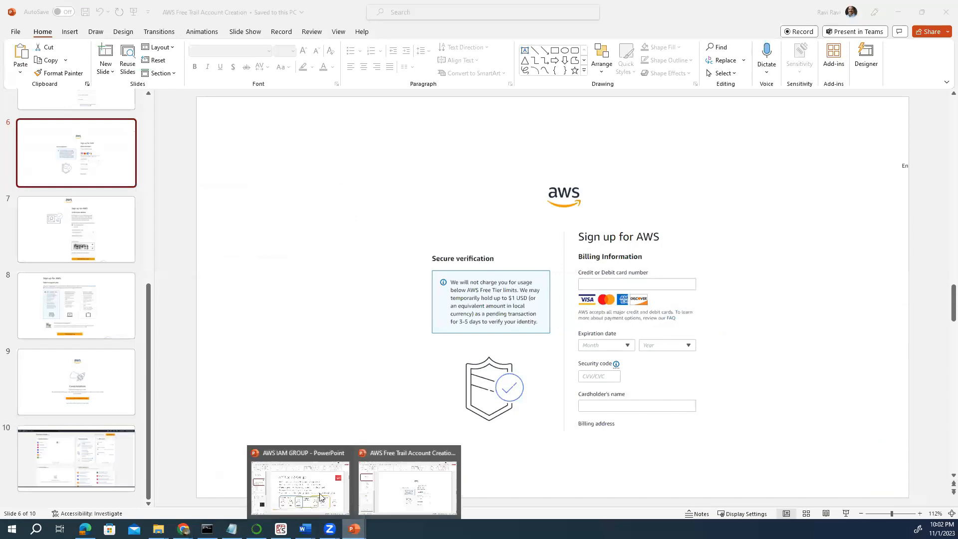
{"action": "left_click", "coordinate": [320, 497]}
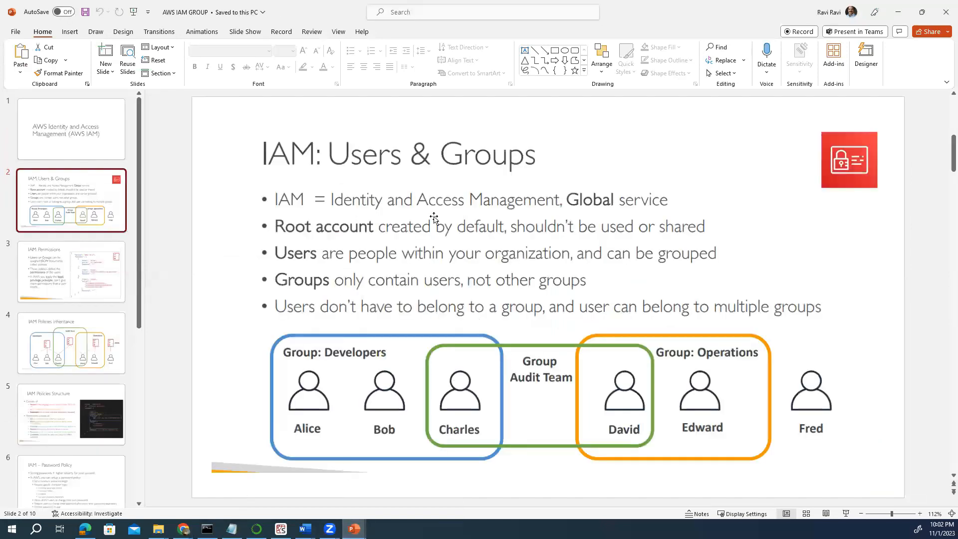
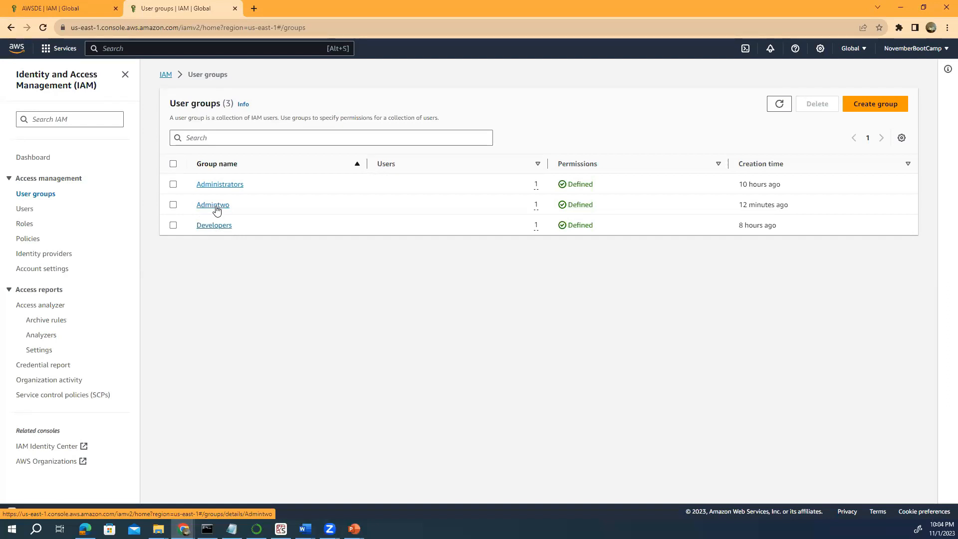
Open the Admintwo user group and view its Permissions tab, listing AdministratorAccess.
{"action": "left_click", "coordinate": [216, 210]}
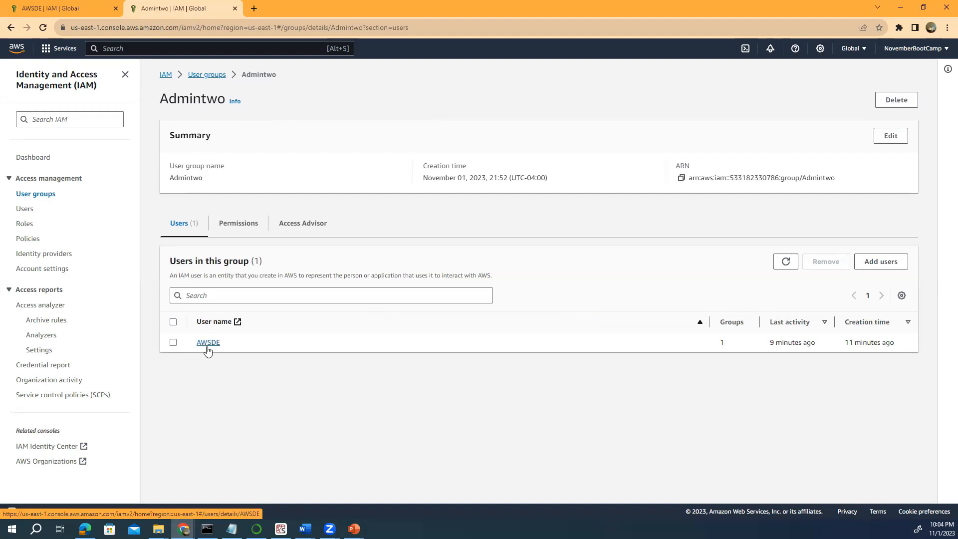
{"action": "left_click", "coordinate": [243, 228]}
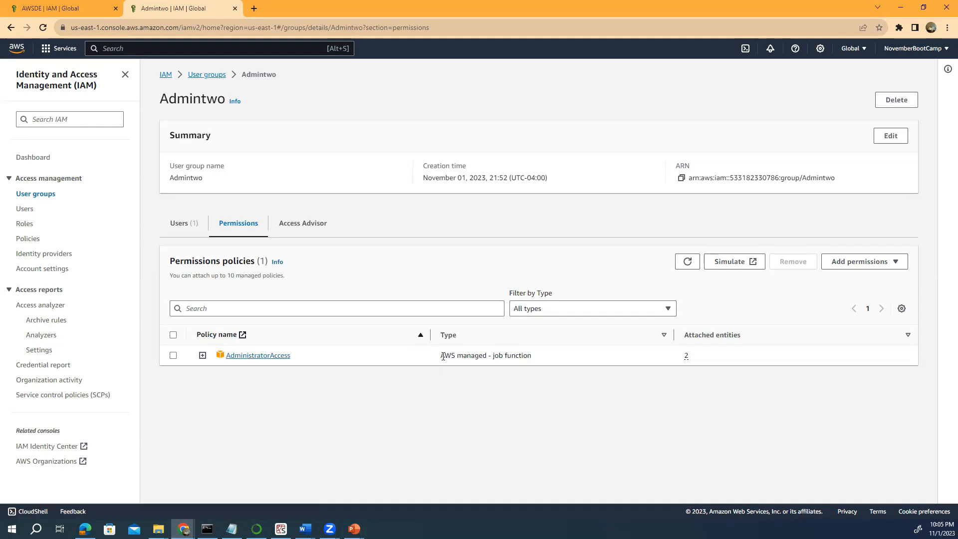
Highlight the policy's 'AWS managed - job function' type, then switch to the AWS Free Trail Account Creation deck.
{"action": "left_click_drag", "start_coordinate": [441, 355], "coordinate": [533, 353]}
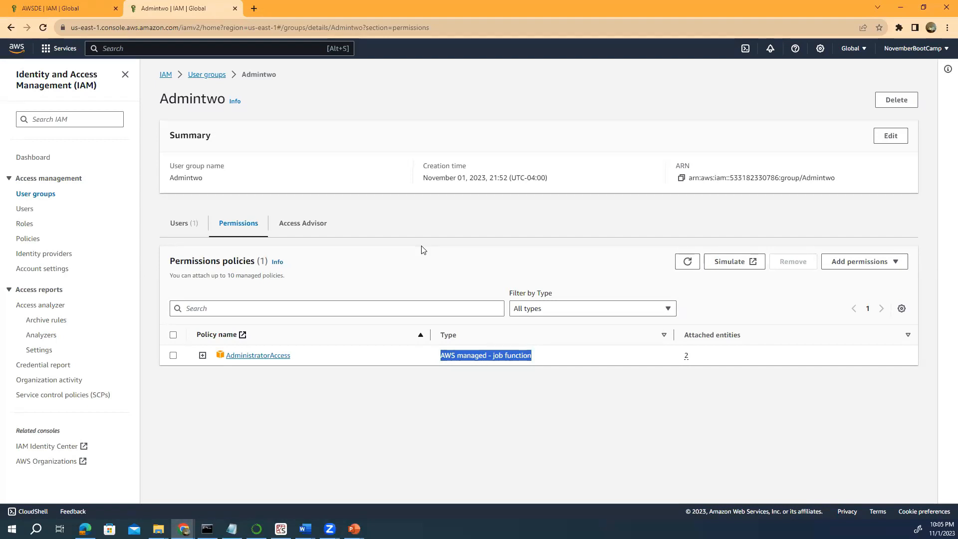
{"action": "left_click", "coordinate": [353, 529]}
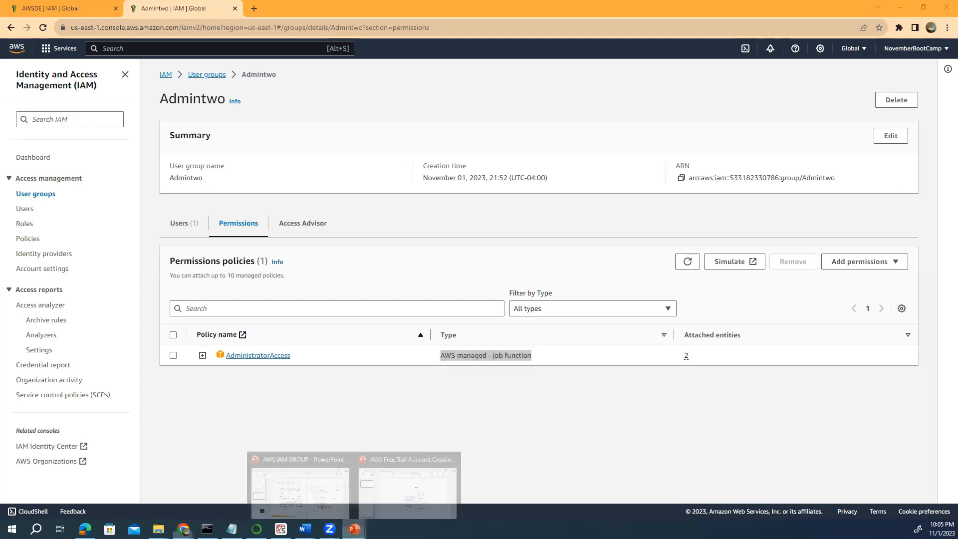
{"action": "left_click", "coordinate": [400, 490]}
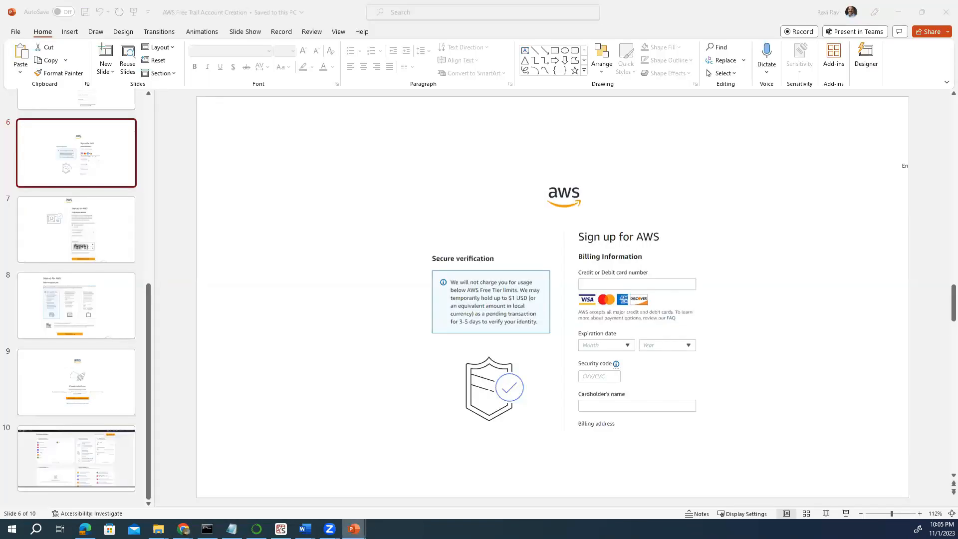
Show slide 2 'IAM: Users & Groups' of the AWS IAM GROUP deck, then return to Admintwo's browser page.
{"action": "mouse_move", "coordinate": [354, 528]}
{"action": "left_click", "coordinate": [295, 494]}
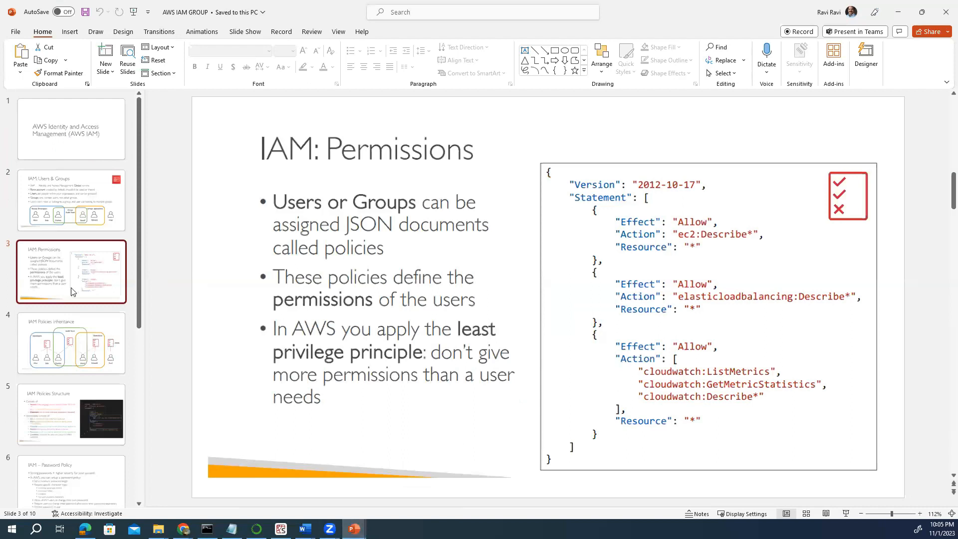
{"action": "key", "text": "Up"}
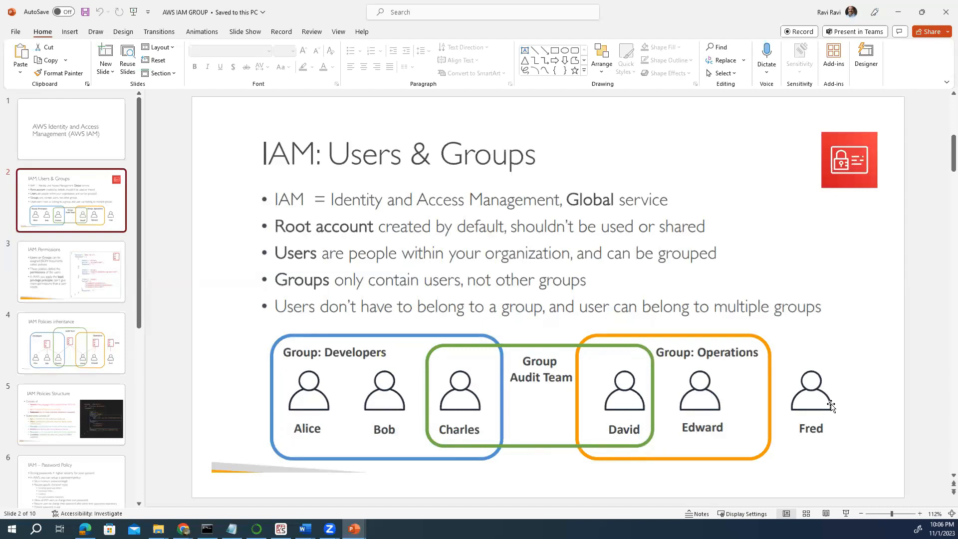
{"action": "left_click", "coordinate": [804, 396]}
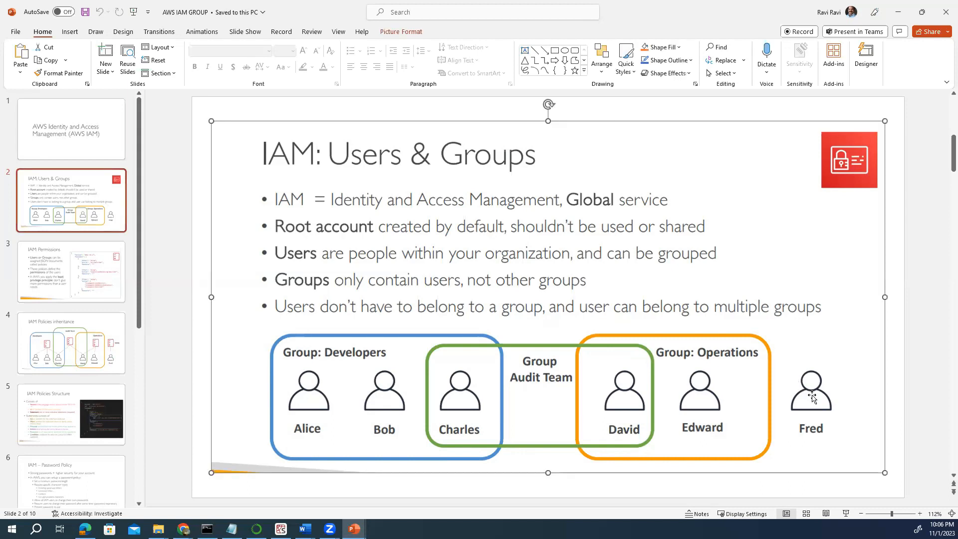
{"action": "left_click", "coordinate": [183, 528]}
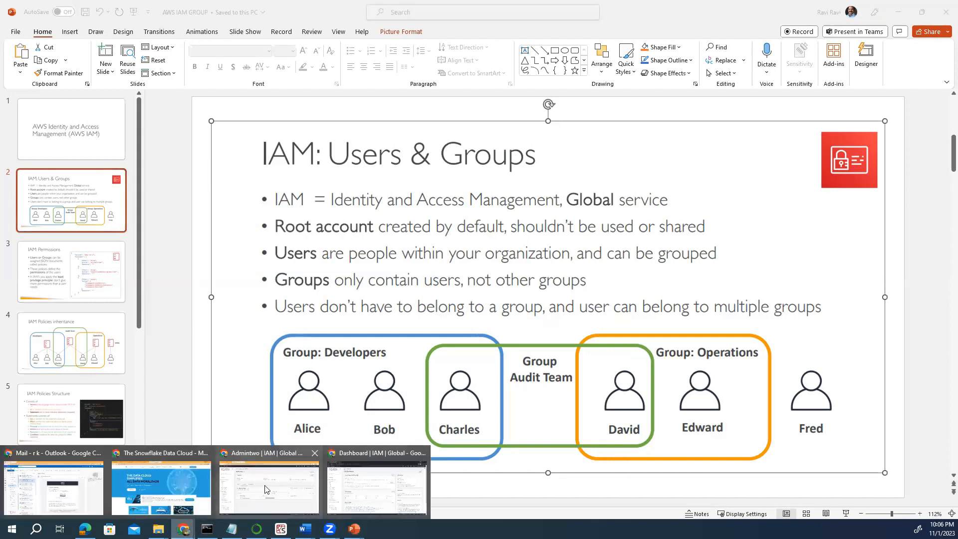
{"action": "left_click", "coordinate": [266, 489]}
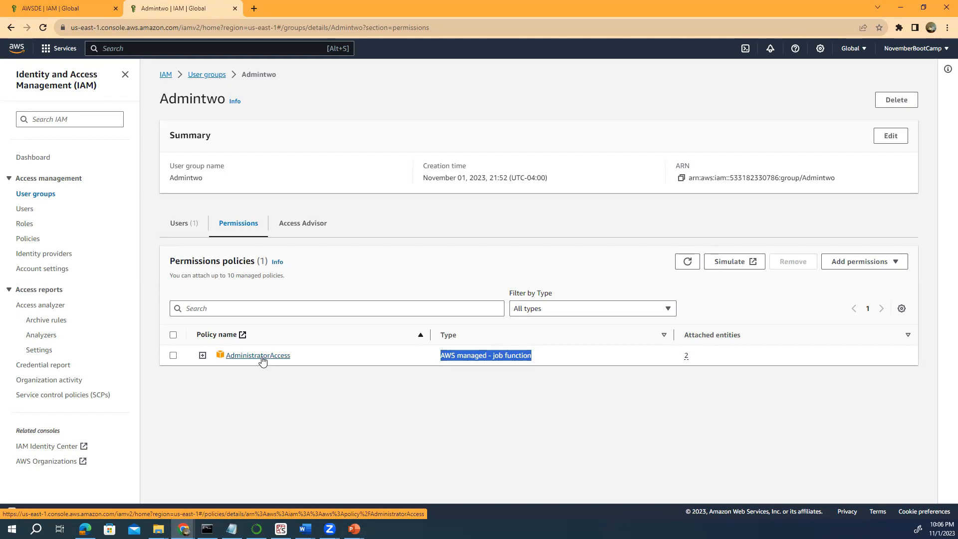
Open the AdministratorAccess policy and highlight its full-access description and 'Allow 383 of 383 services' count.
{"action": "left_click", "coordinate": [262, 356]}
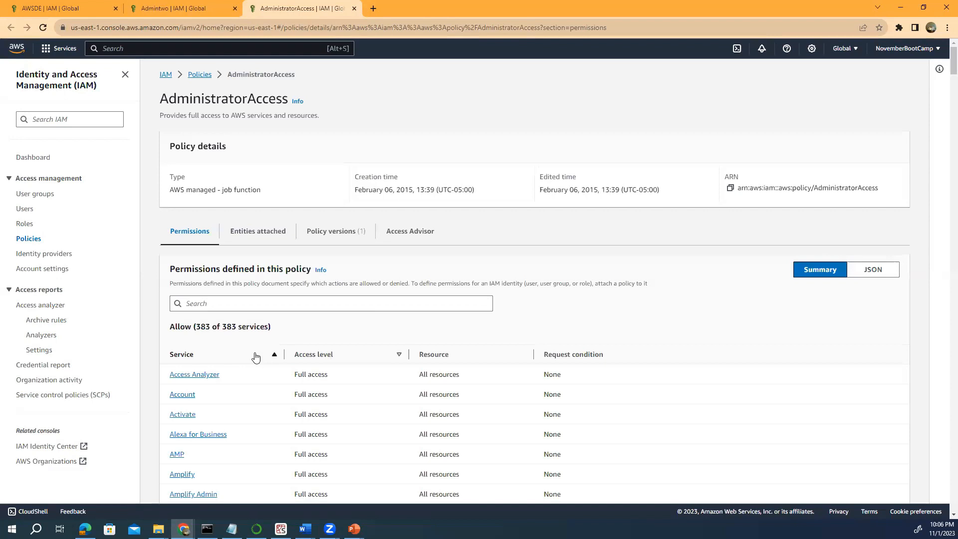
{"action": "scroll", "coordinate": [255, 357], "scroll_direction": "down", "scroll_amount": 10}
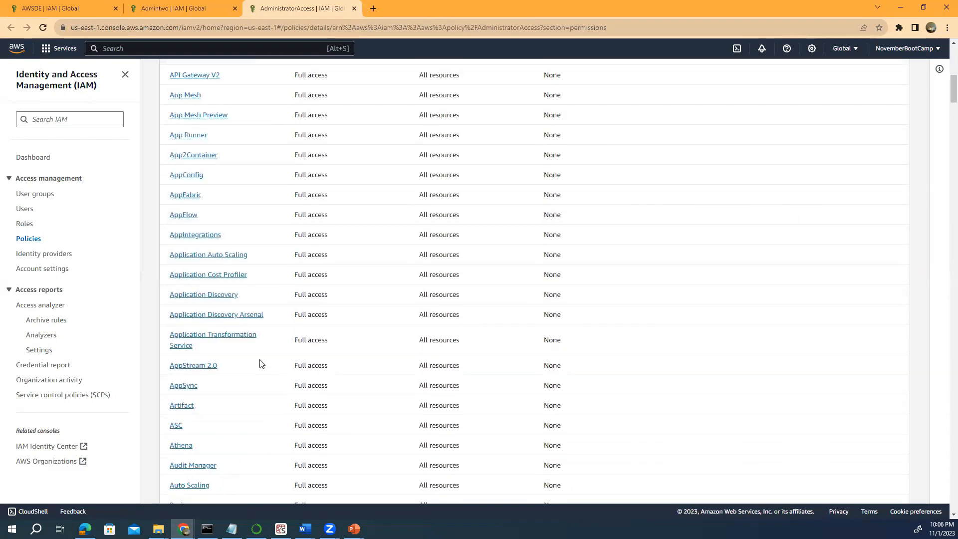
{"action": "scroll", "coordinate": [260, 363], "scroll_direction": "up", "scroll_amount": 10}
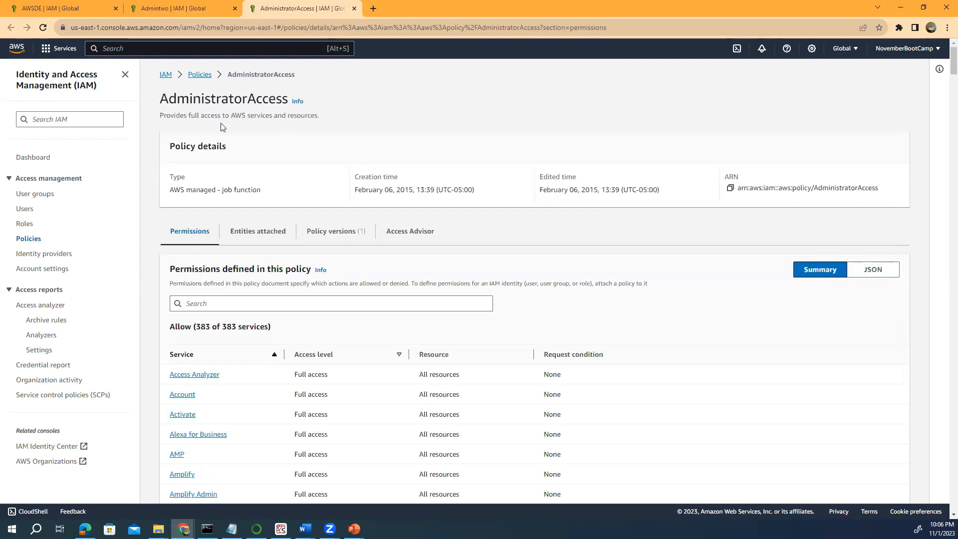
{"action": "left_click_drag", "start_coordinate": [320, 116], "coordinate": [158, 114]}
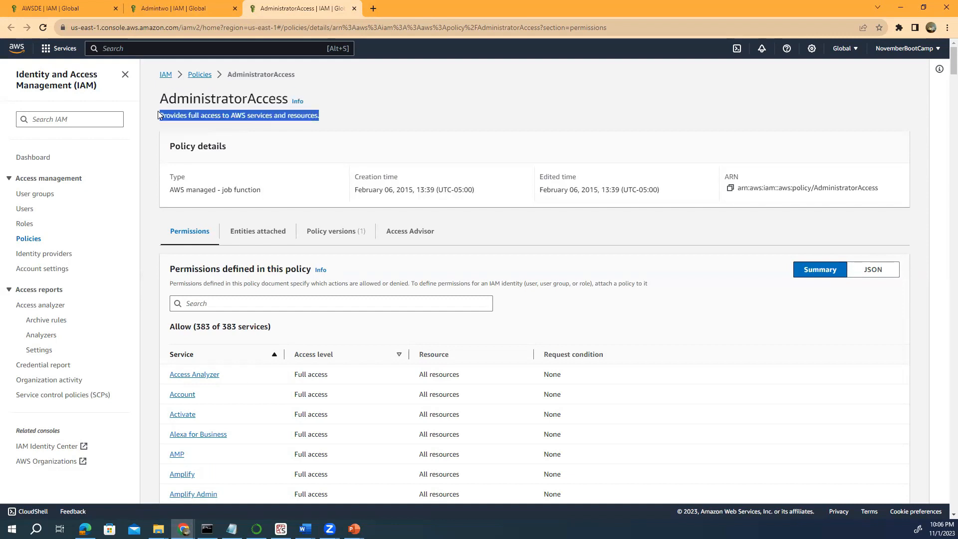
{"action": "left_click_drag", "start_coordinate": [278, 330], "coordinate": [170, 333]}
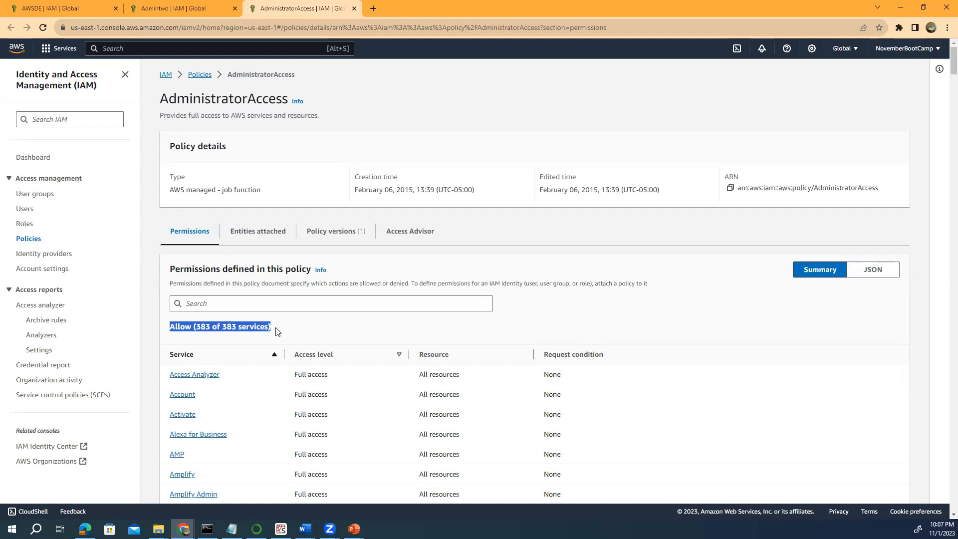
Scroll through the services in the permissions summary table and back to the section's top.
{"action": "scroll", "coordinate": [251, 376], "scroll_direction": "down", "scroll_amount": 5}
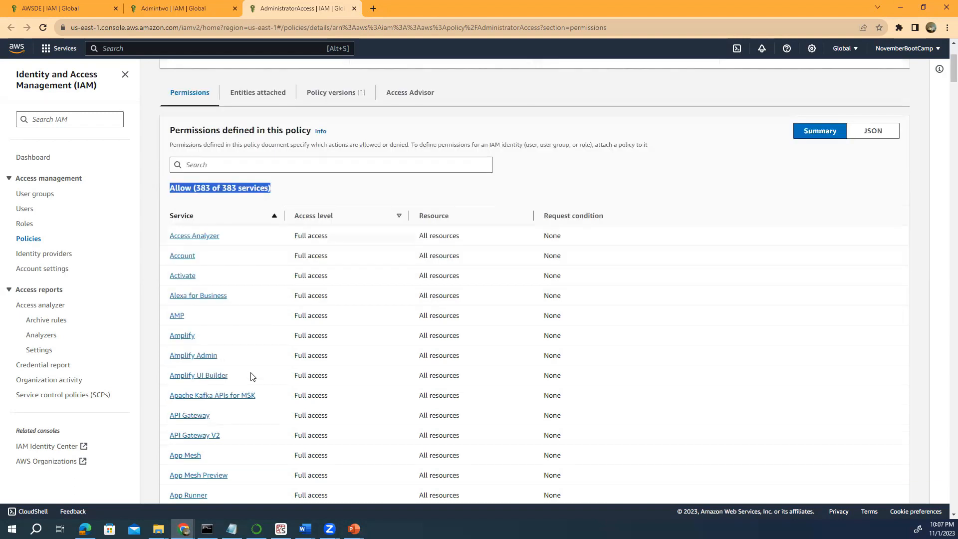
{"action": "scroll", "coordinate": [252, 376], "scroll_direction": "down", "scroll_amount": 10}
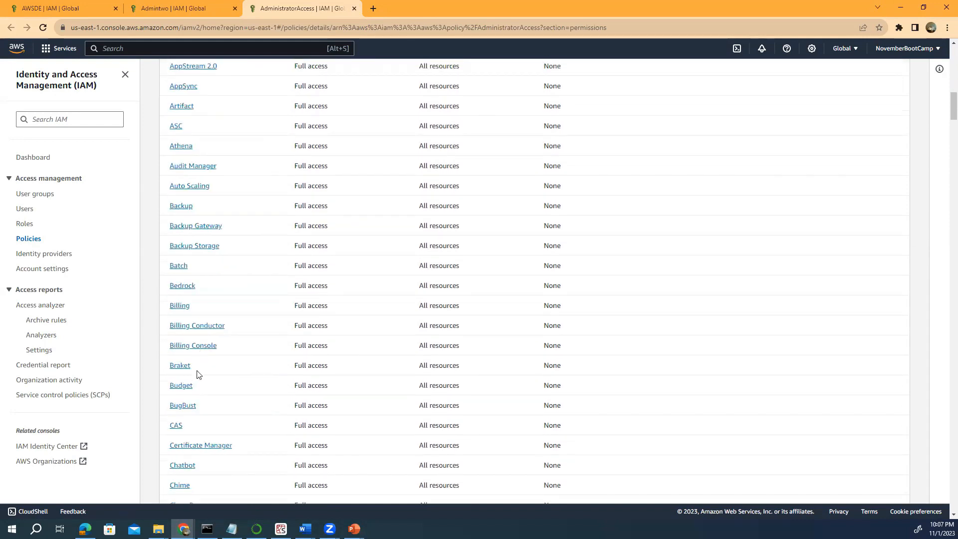
{"action": "scroll", "coordinate": [183, 214], "scroll_direction": "up", "scroll_amount": 3}
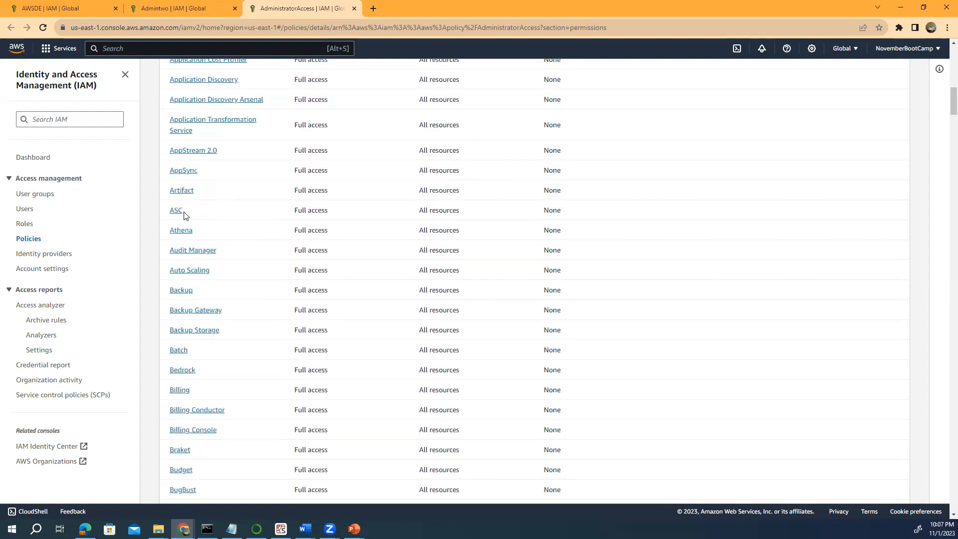
{"action": "scroll", "coordinate": [184, 216], "scroll_direction": "up", "scroll_amount": 3}
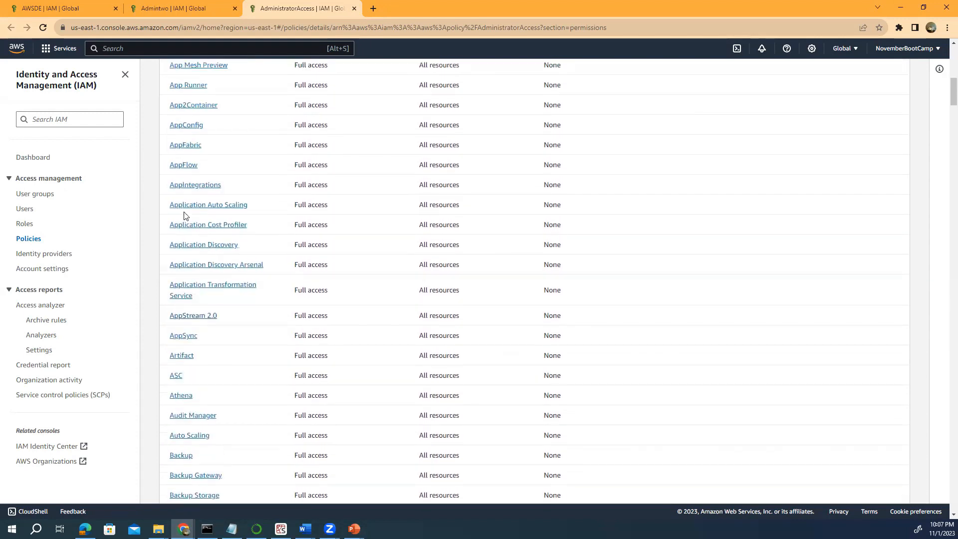
{"action": "scroll", "coordinate": [184, 214], "scroll_direction": "up", "scroll_amount": 2}
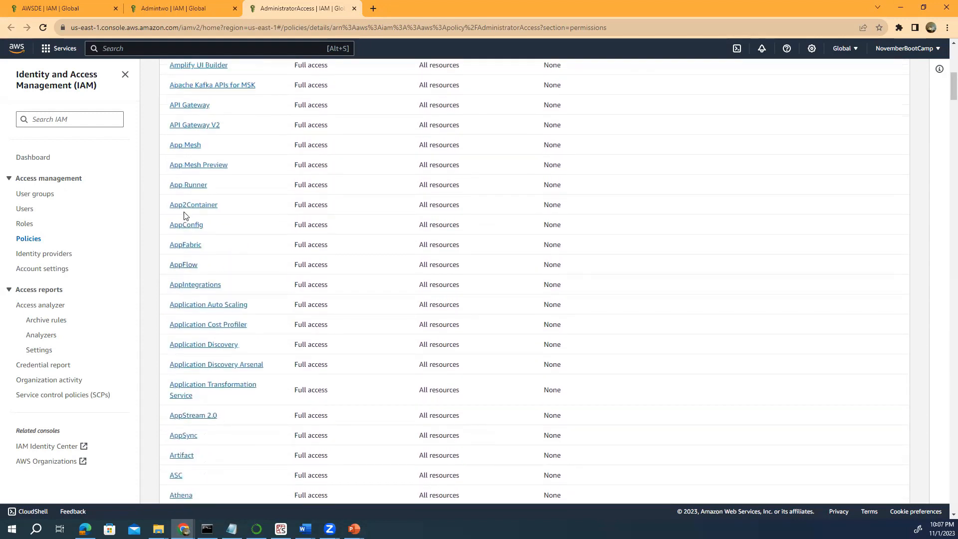
{"action": "scroll", "coordinate": [184, 214], "scroll_direction": "up", "scroll_amount": 2}
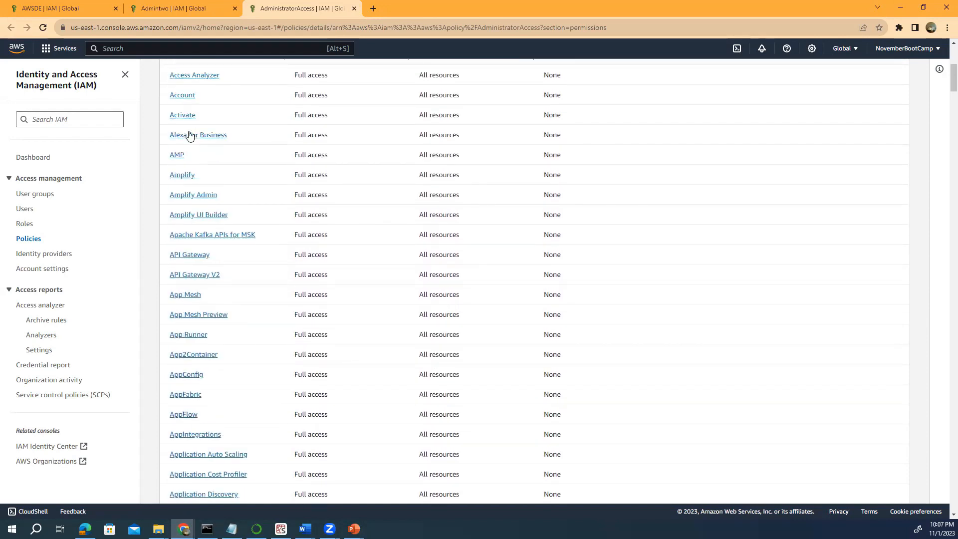
{"action": "scroll", "coordinate": [188, 133], "scroll_direction": "up", "scroll_amount": 1}
{"action": "scroll", "coordinate": [189, 132], "scroll_direction": "up", "scroll_amount": 2}
{"action": "scroll", "coordinate": [173, 240], "scroll_direction": "down", "scroll_amount": 6}
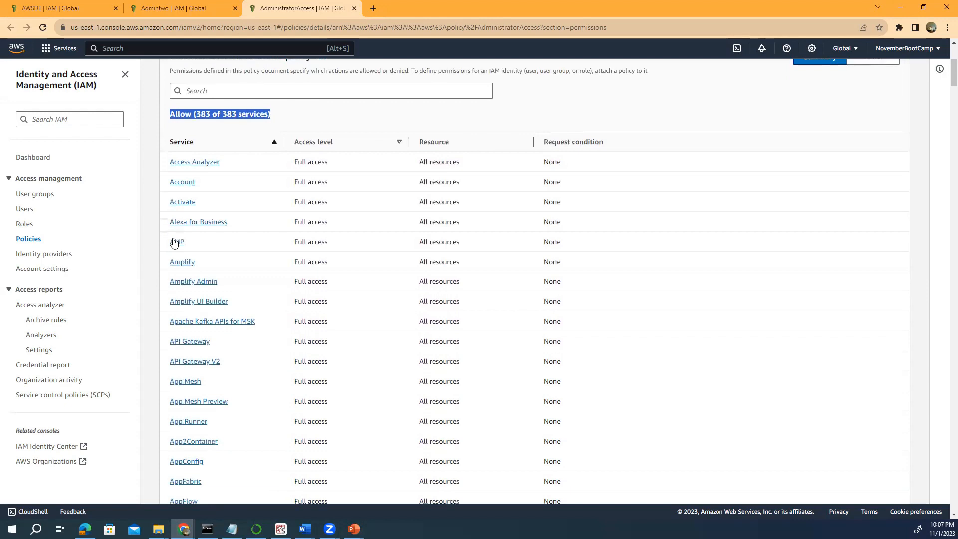
{"action": "scroll", "coordinate": [179, 244], "scroll_direction": "down", "scroll_amount": 3}
{"action": "scroll", "coordinate": [241, 196], "scroll_direction": "up", "scroll_amount": 8}
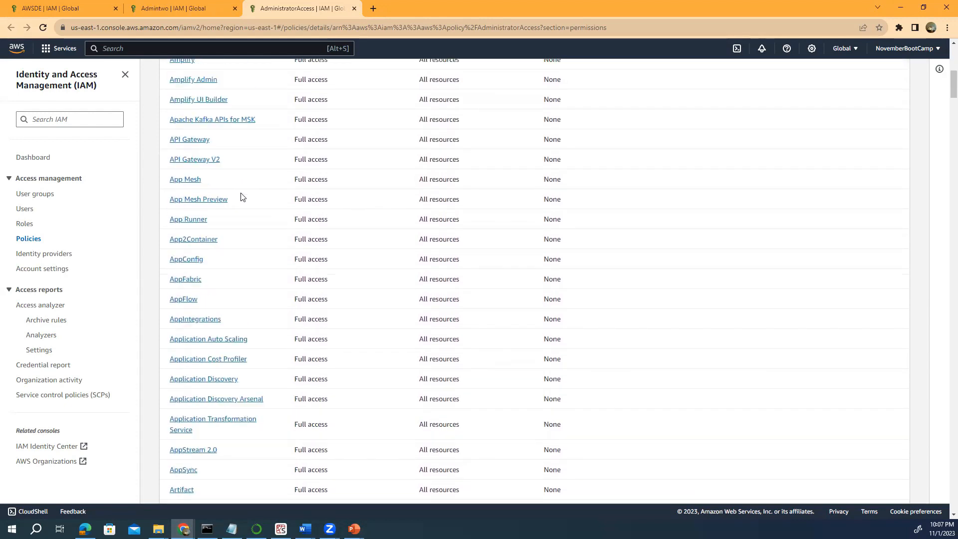
{"action": "scroll", "coordinate": [242, 196], "scroll_direction": "up", "scroll_amount": 2}
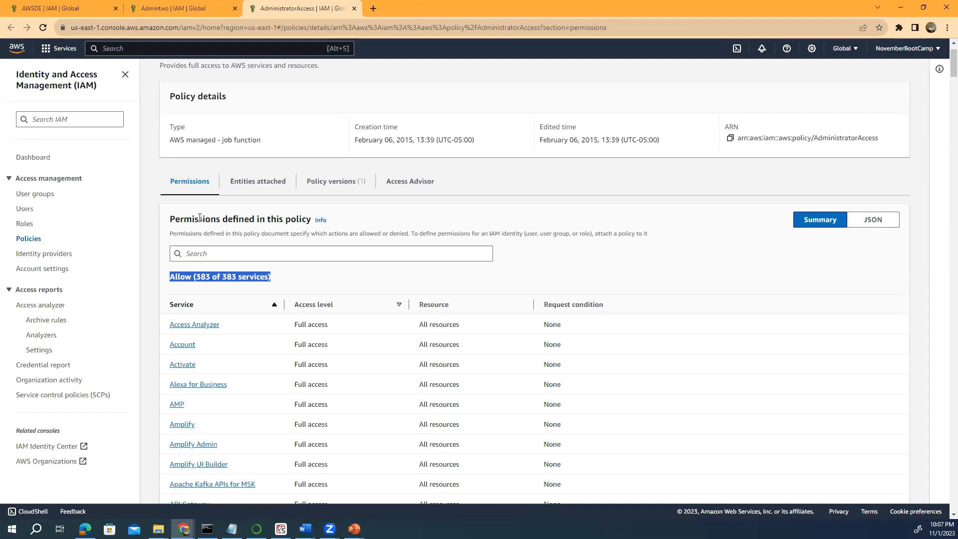
Show the policy as JSON and highlight its Allow effect and wildcard Action value.
{"action": "left_click", "coordinate": [873, 220]}
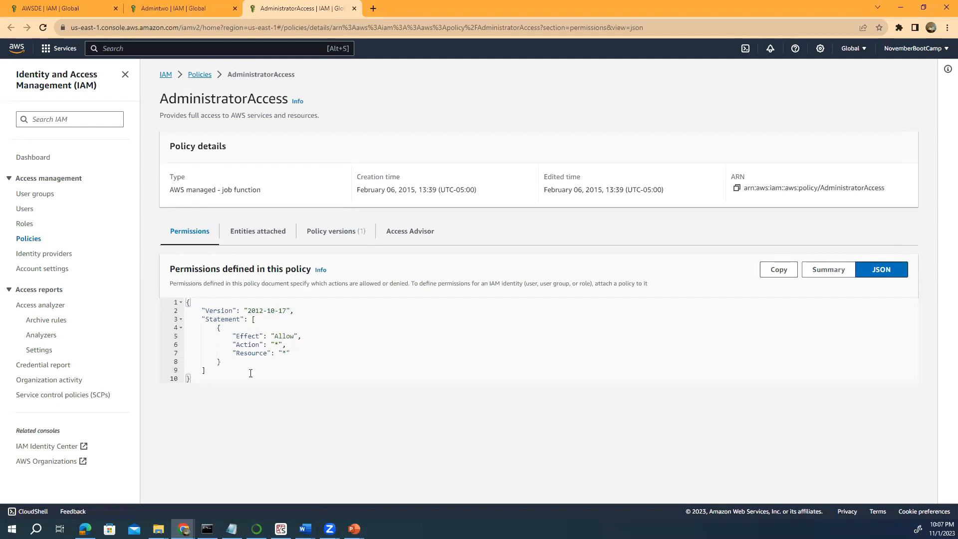
{"action": "left_click_drag", "start_coordinate": [205, 379], "coordinate": [186, 301]}
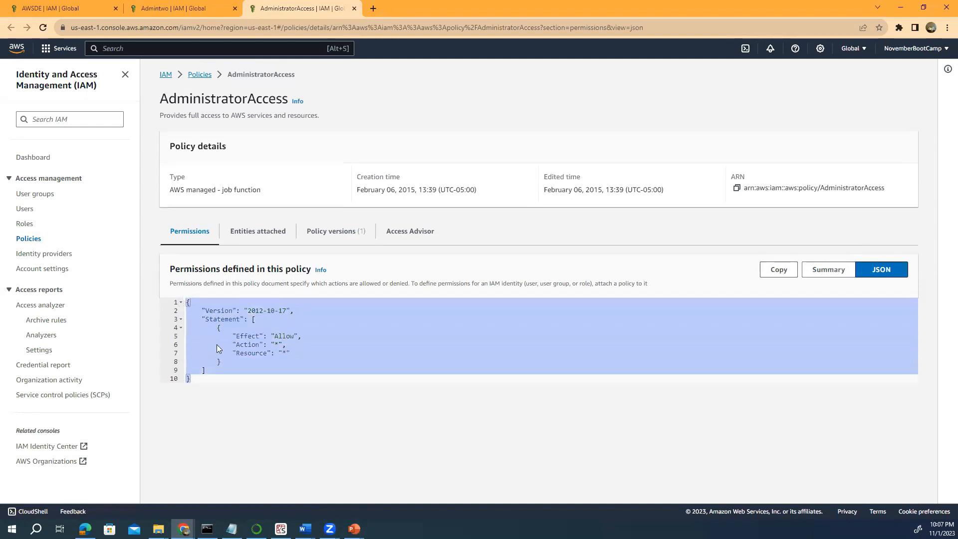
{"action": "left_click", "coordinate": [313, 369]}
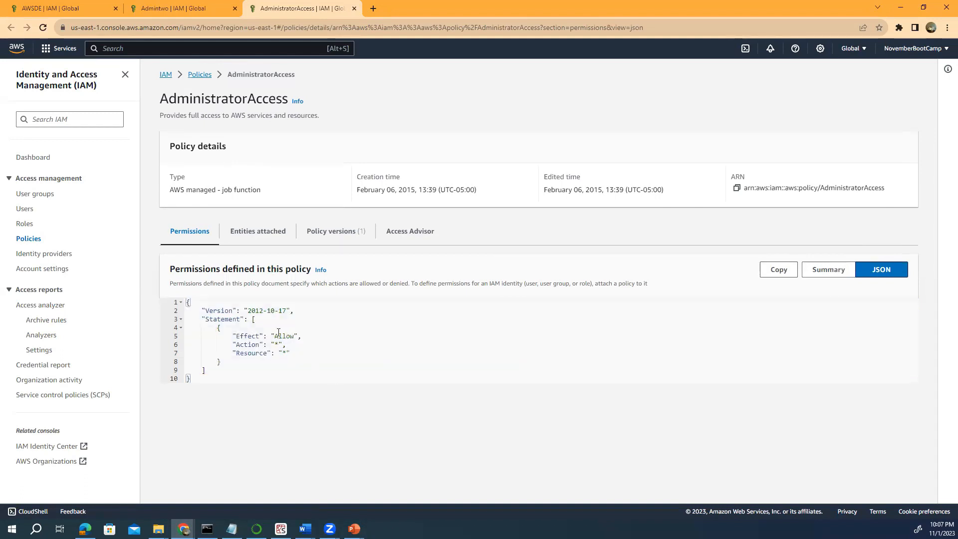
{"action": "left_click", "coordinate": [303, 336]}
{"action": "left_click_drag", "start_coordinate": [303, 337], "coordinate": [263, 336]}
{"action": "left_click", "coordinate": [281, 344]}
{"action": "left_click_drag", "start_coordinate": [280, 344], "coordinate": [275, 352]}
{"action": "left_click_drag", "start_coordinate": [217, 377], "coordinate": [190, 299]}
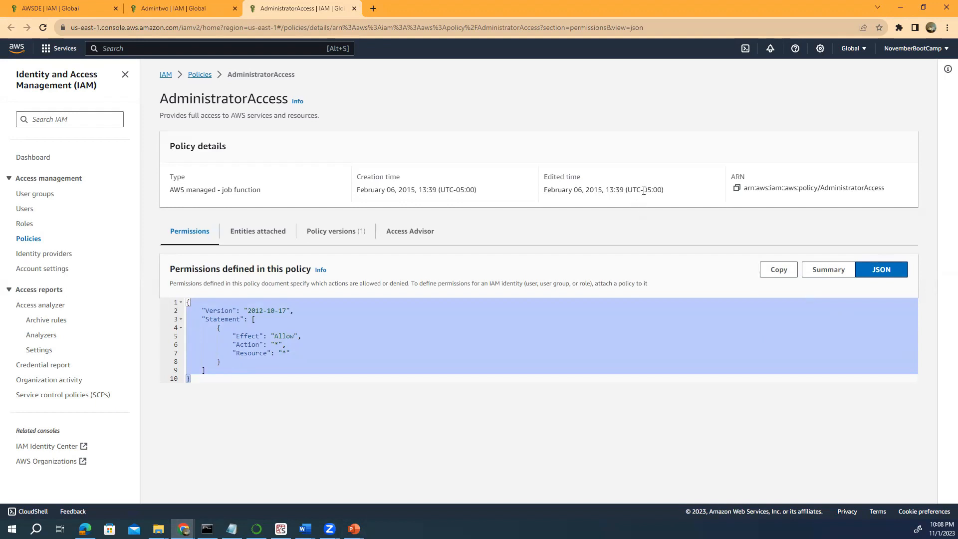
Highlight the creation time zone, toggle summary and JSON views, then return to the AWS IAM GROUP deck.
{"action": "left_click_drag", "start_coordinate": [491, 191], "coordinate": [432, 190]}
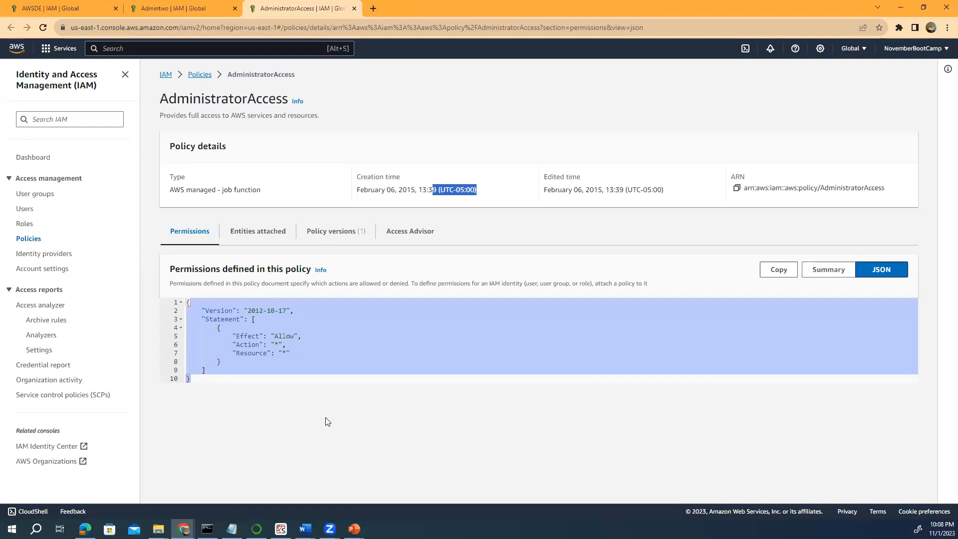
{"action": "left_click", "coordinate": [840, 274]}
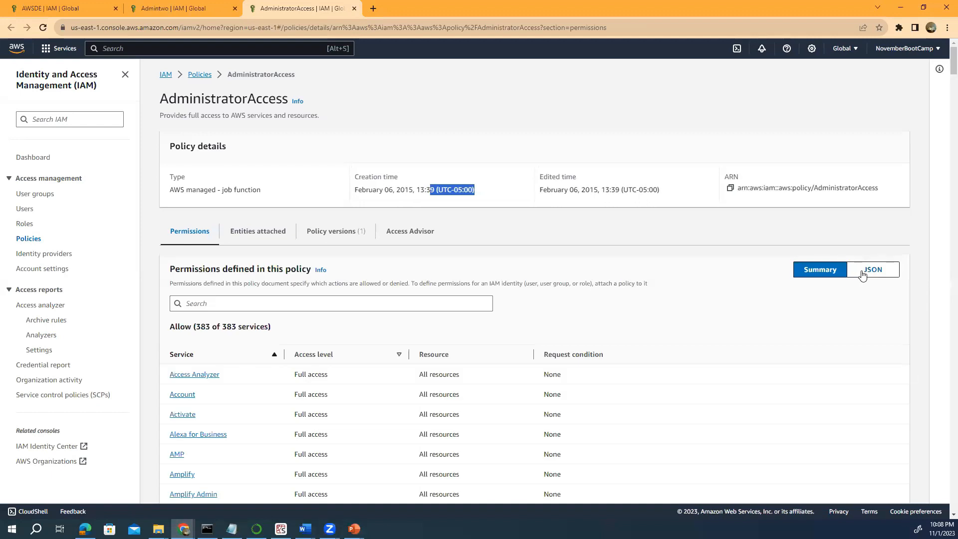
{"action": "left_click", "coordinate": [862, 274]}
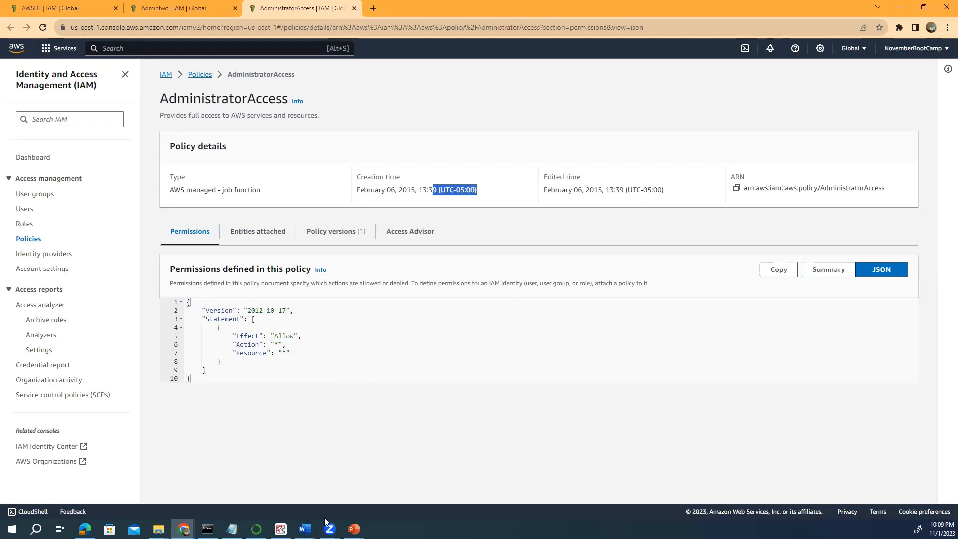
{"action": "left_click", "coordinate": [354, 528]}
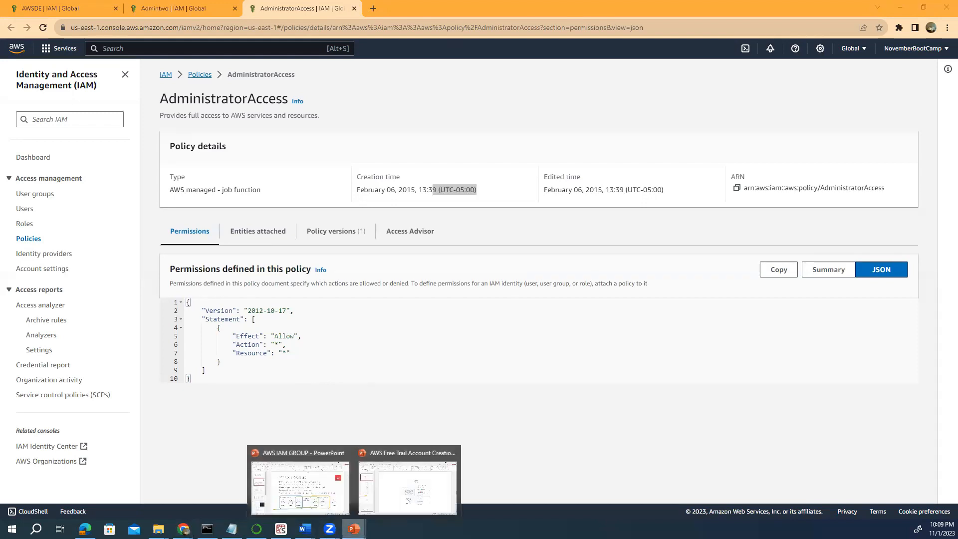
{"action": "left_click", "coordinate": [299, 486]}
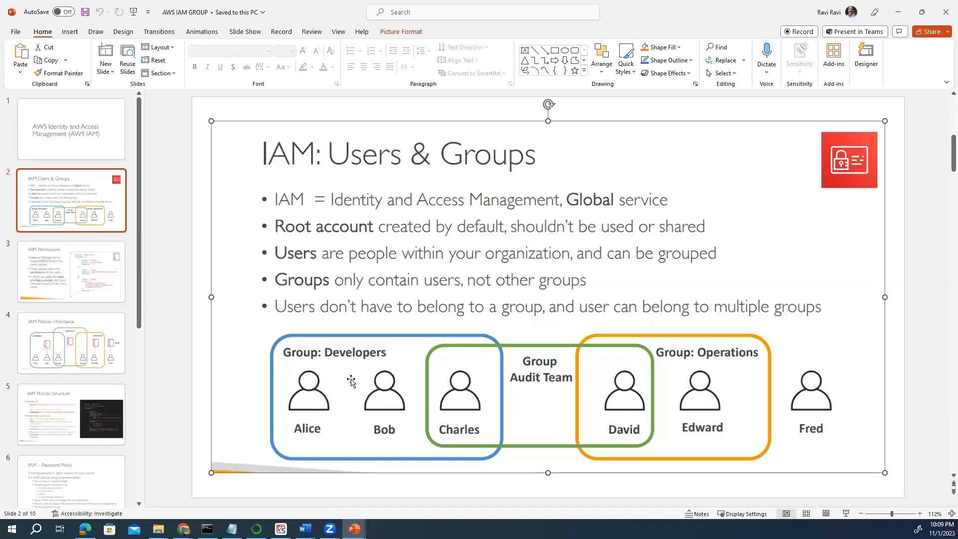
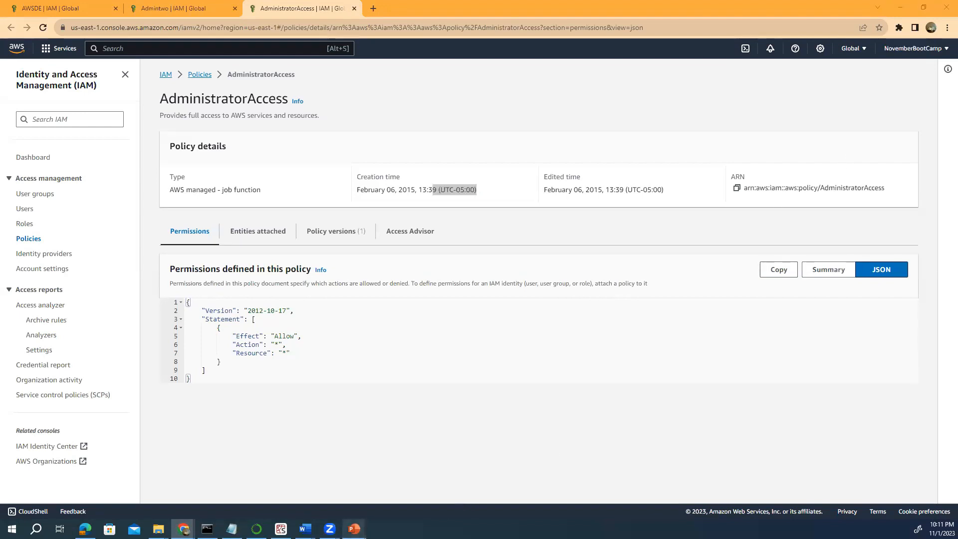
Bring up the sign-up slide deck and show slides 7, 6 and 5: identity, billing, contact.
{"action": "mouse_move", "coordinate": [354, 529]}
{"action": "left_click", "coordinate": [399, 489]}
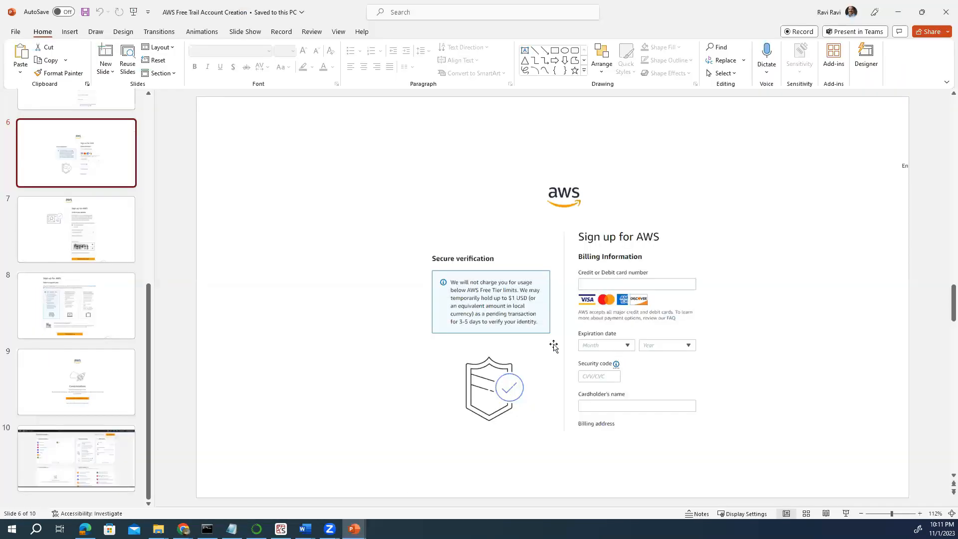
{"action": "left_click", "coordinate": [92, 257]}
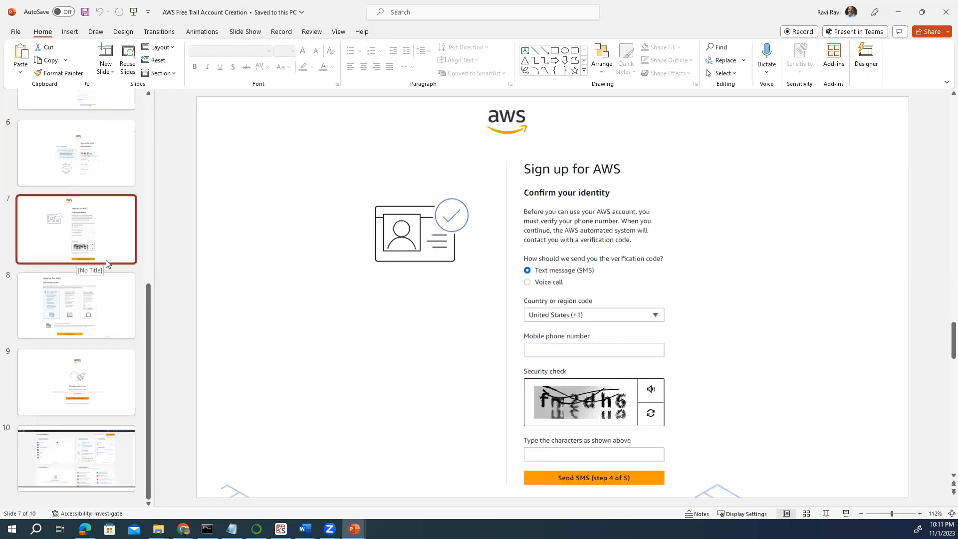
{"action": "left_click", "coordinate": [74, 164]}
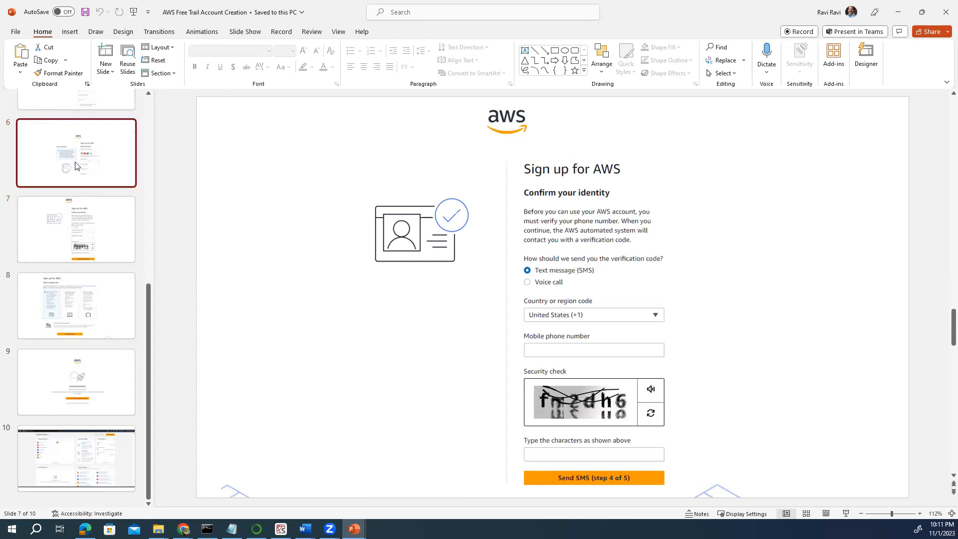
{"action": "scroll", "coordinate": [70, 224], "scroll_direction": "up", "scroll_amount": 4}
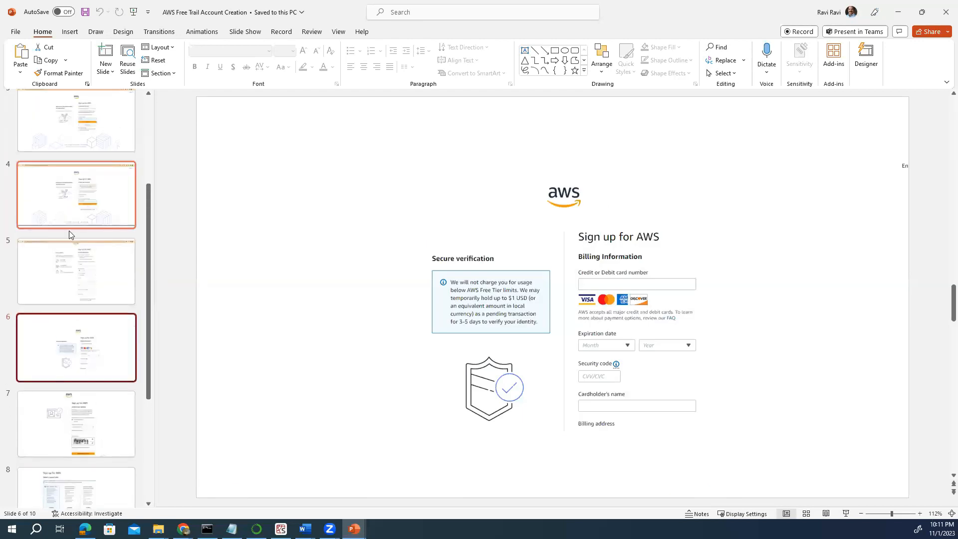
{"action": "left_click", "coordinate": [70, 268]}
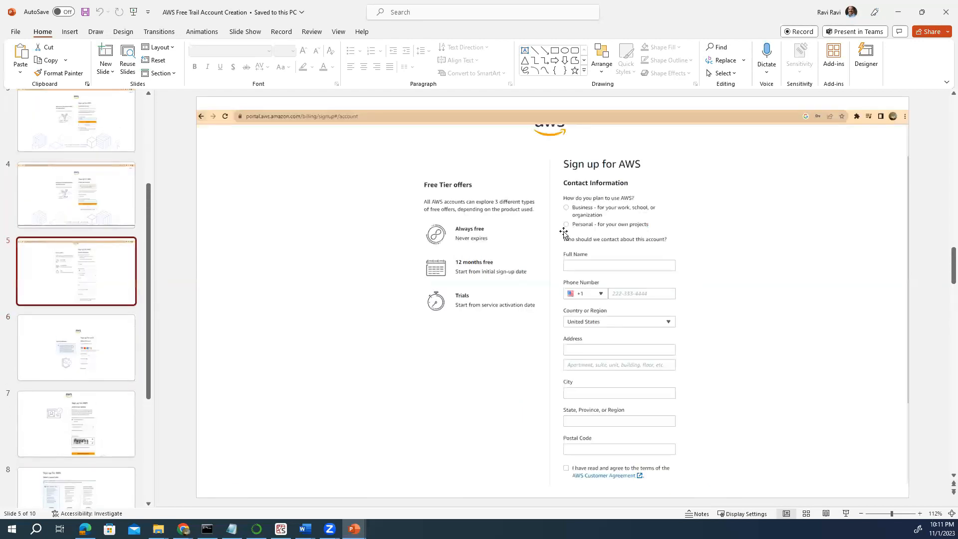
Step back to slides 4, 3 and 2, then return to the AdministratorAccess policy page.
{"action": "left_click", "coordinate": [86, 178]}
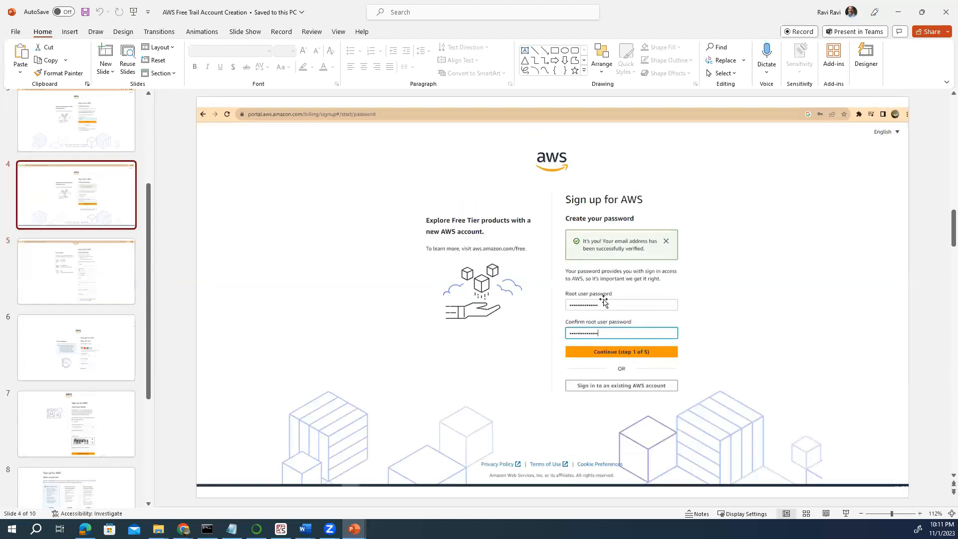
{"action": "left_click", "coordinate": [63, 123]}
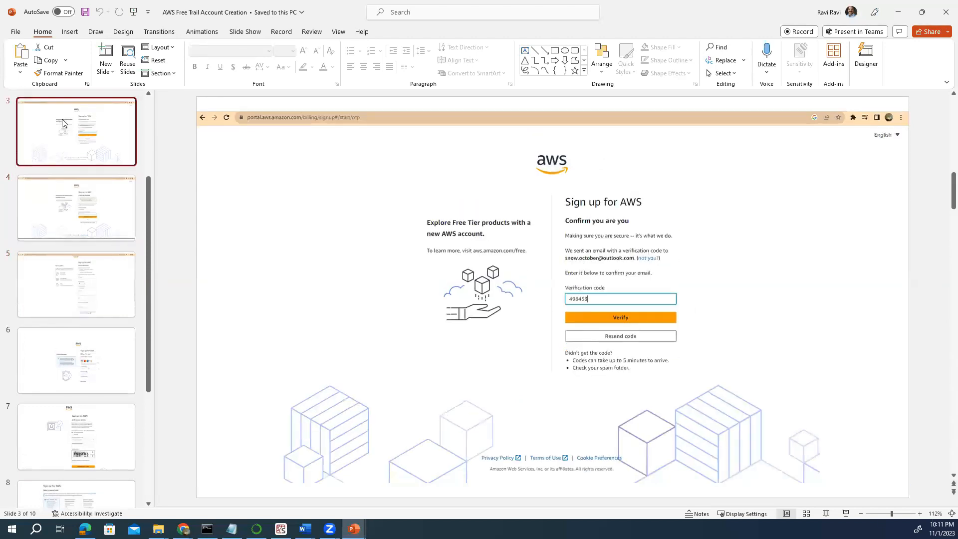
{"action": "scroll", "coordinate": [65, 130], "scroll_direction": "up", "scroll_amount": 3}
{"action": "left_click", "coordinate": [71, 145]}
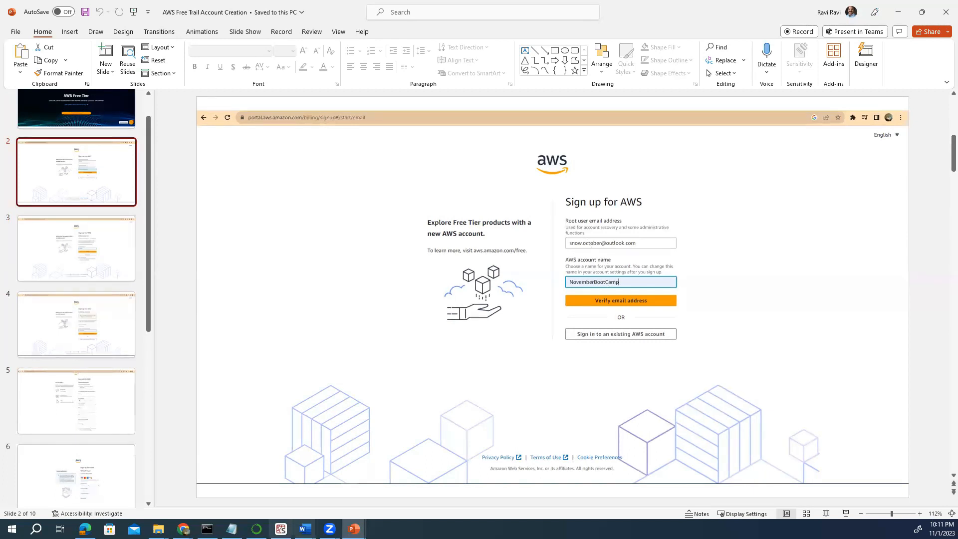
{"action": "left_click", "coordinate": [183, 529]}
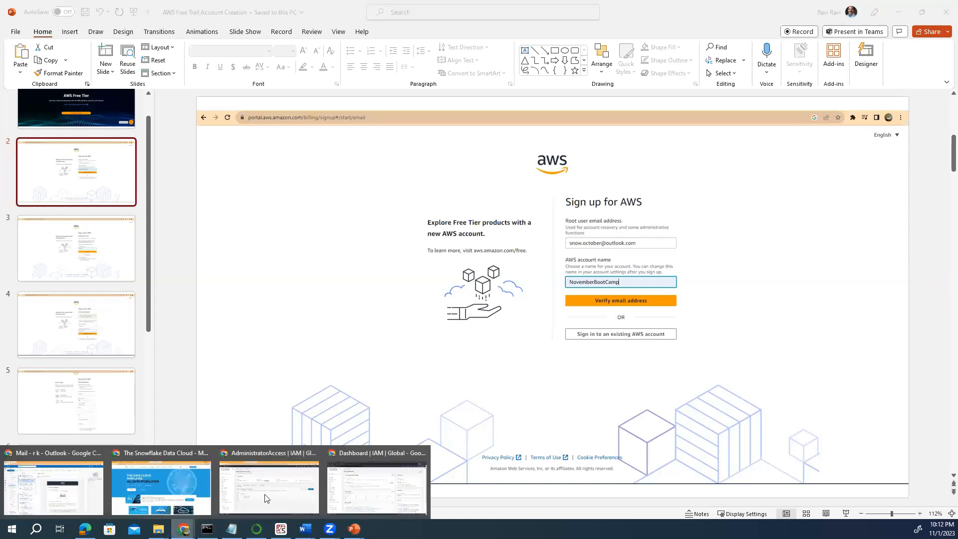
{"action": "left_click", "coordinate": [266, 498]}
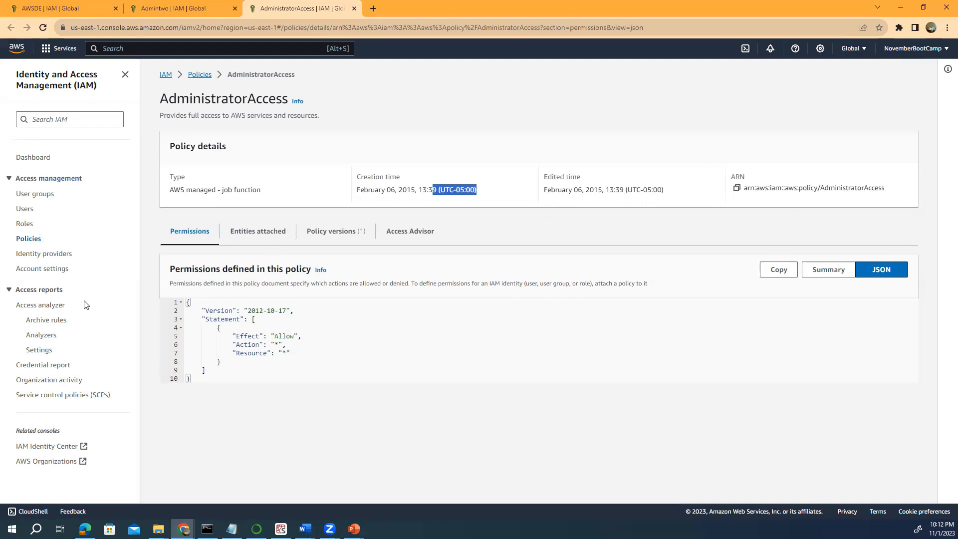
Open the Admintwo group, remove user AWSDE from it, then switch to AWSDE's browser window.
{"action": "left_click", "coordinate": [39, 196]}
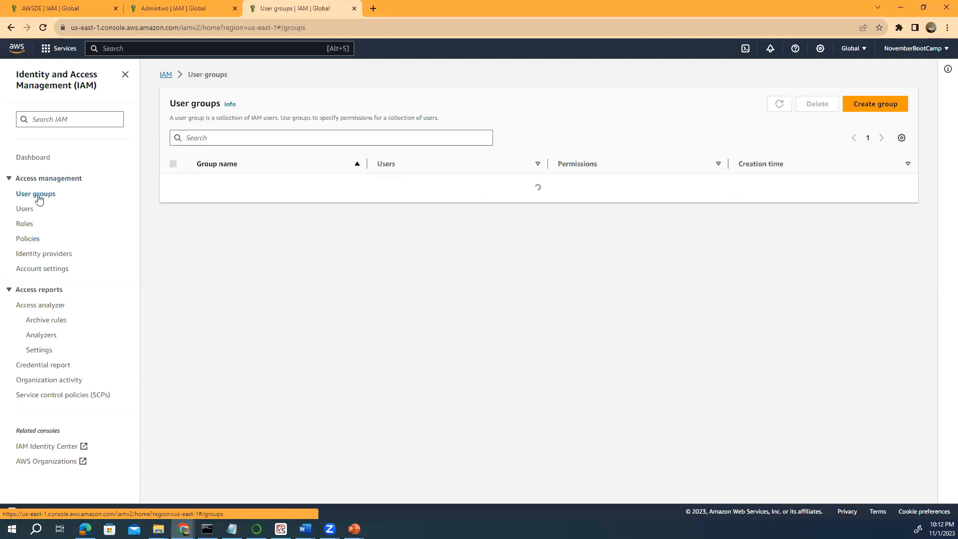
{"action": "left_click", "coordinate": [31, 212]}
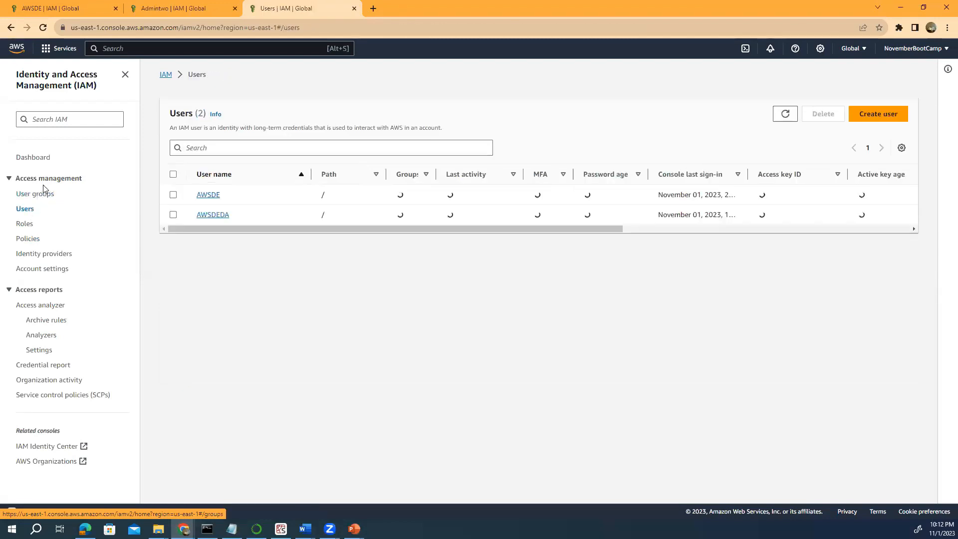
{"action": "left_click", "coordinate": [41, 198]}
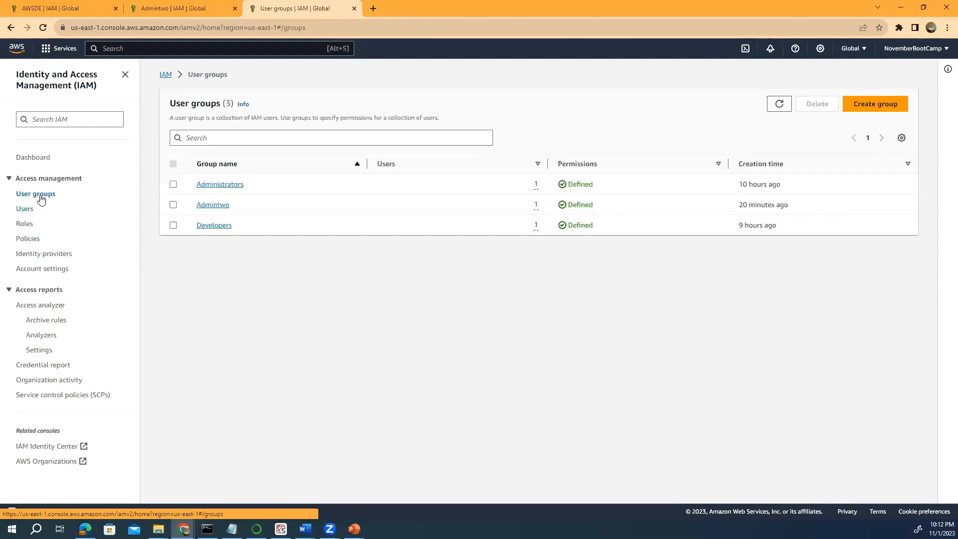
{"action": "left_click", "coordinate": [215, 206]}
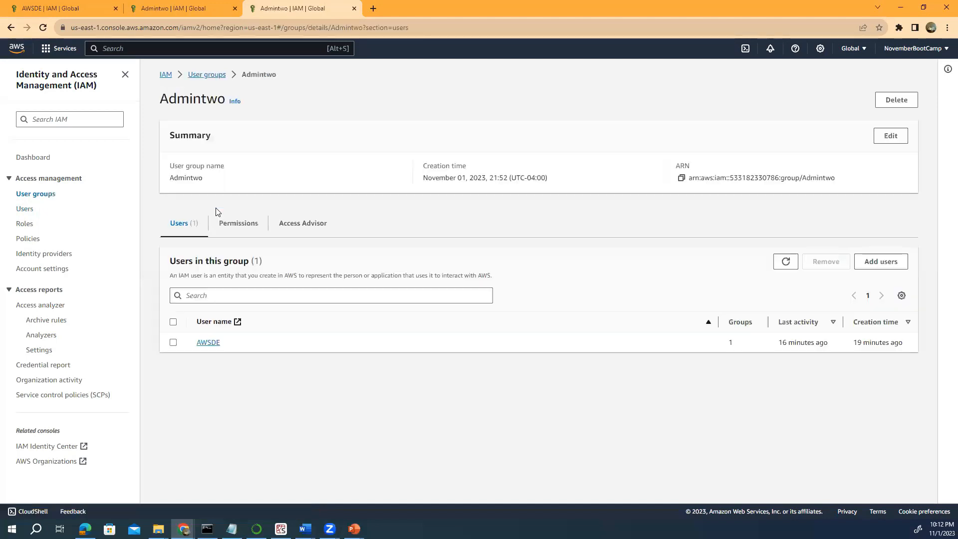
{"action": "left_click", "coordinate": [173, 342]}
{"action": "left_click", "coordinate": [823, 264]}
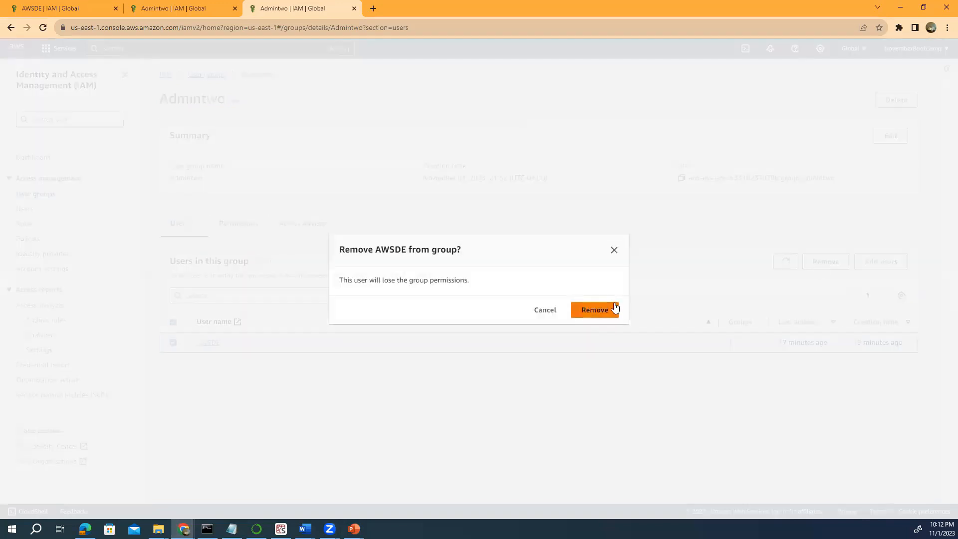
{"action": "left_click", "coordinate": [605, 304]}
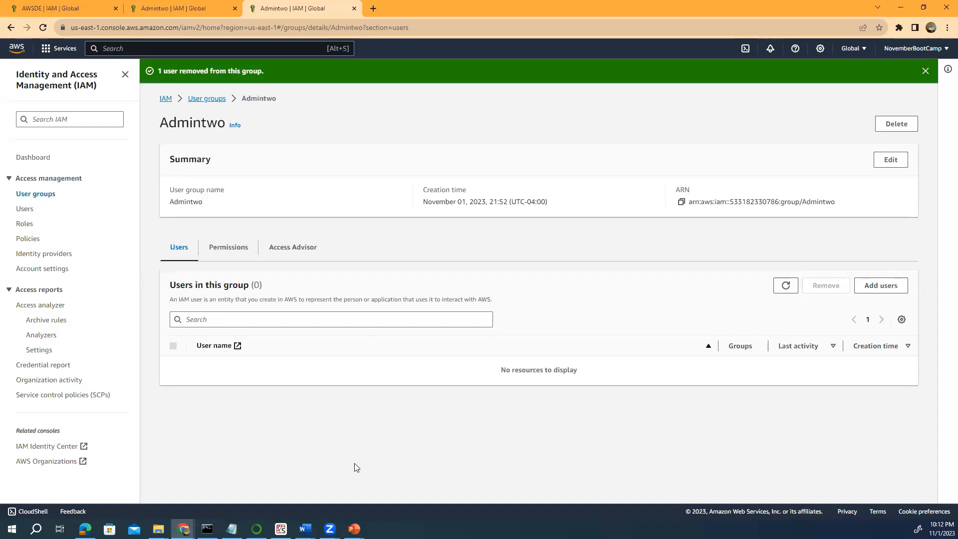
{"action": "mouse_move", "coordinate": [184, 529]}
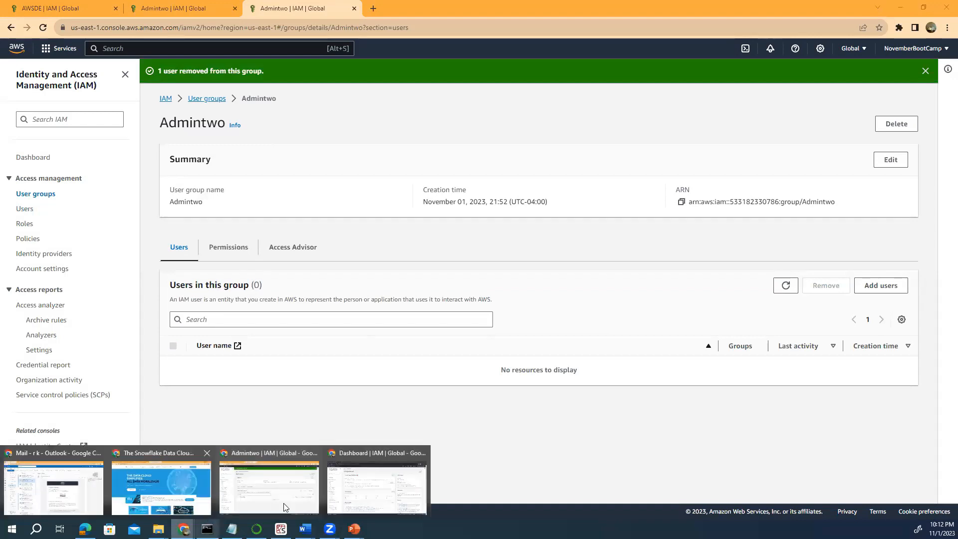
{"action": "left_click", "coordinate": [363, 497]}
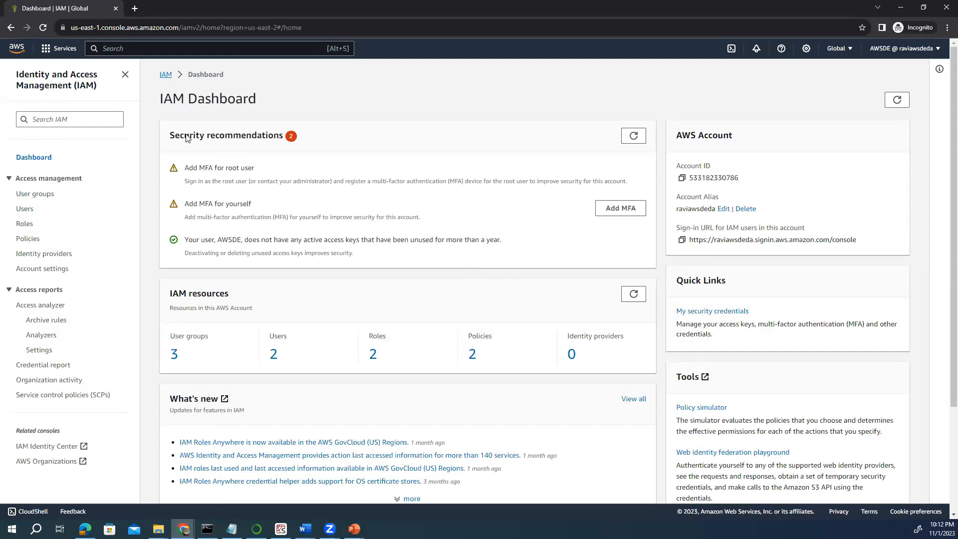
Reload AWSDE's IAM Dashboard to see Access denied errors, then return to the Admintwo page.
{"action": "left_click", "coordinate": [43, 27]}
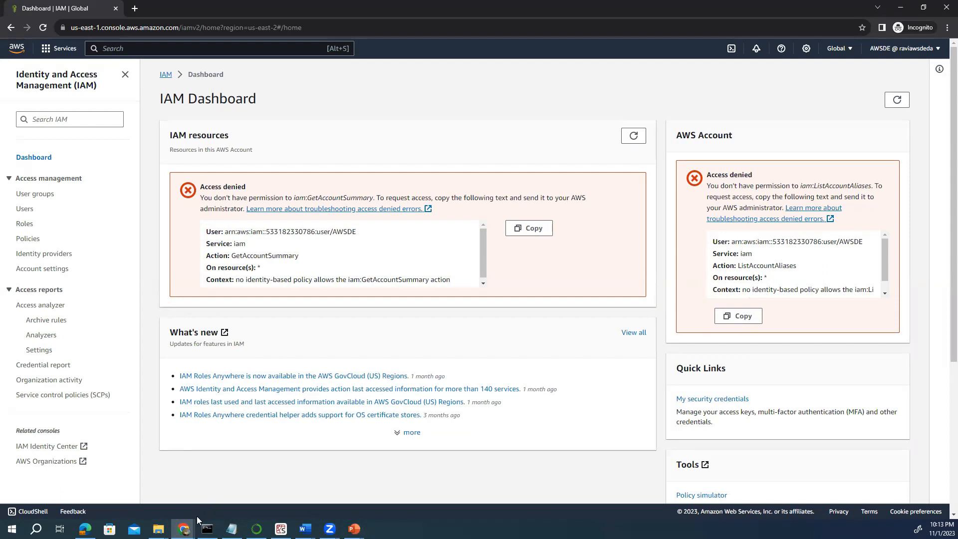
{"action": "left_click", "coordinate": [184, 528]}
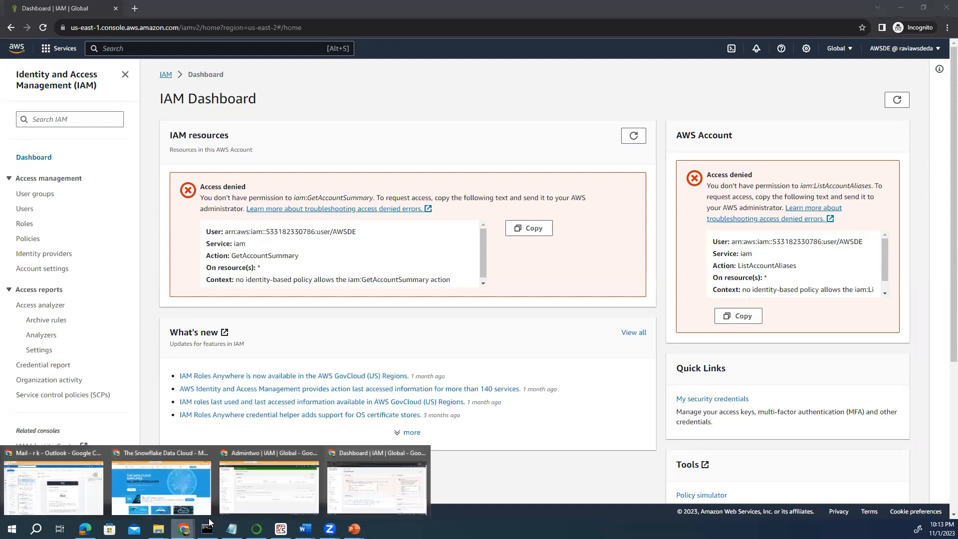
{"action": "left_click", "coordinate": [262, 492]}
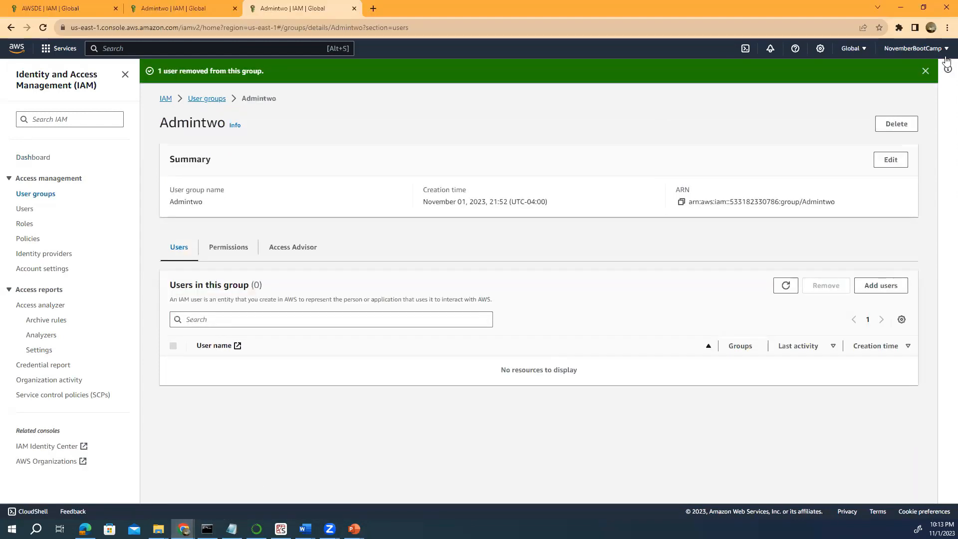
Dismiss the user-removed banner and start a new policy from the Policies list.
{"action": "left_click", "coordinate": [926, 73]}
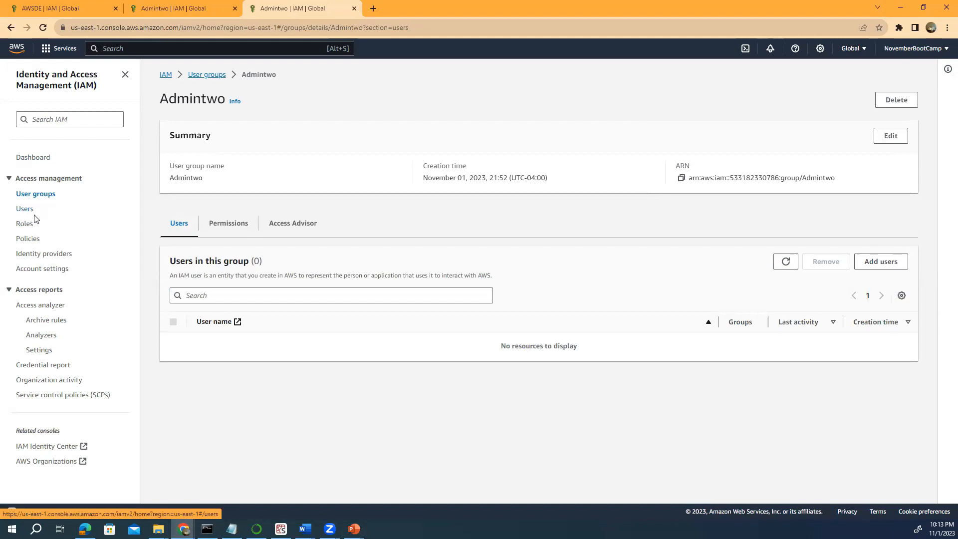
{"action": "left_click", "coordinate": [36, 244]}
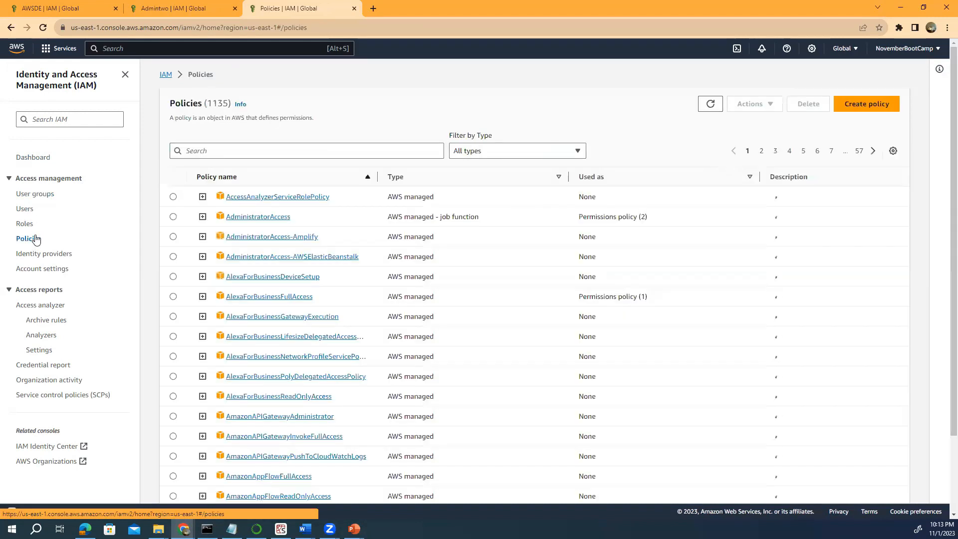
{"action": "left_click", "coordinate": [862, 107]}
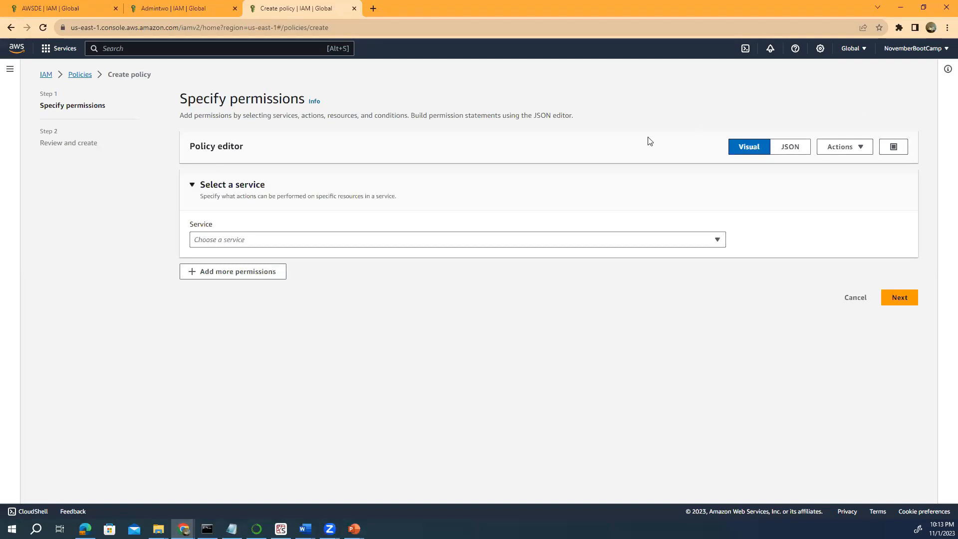
Draft a policy for the IAM service allowing all IAM actions.
{"action": "left_click", "coordinate": [719, 244]}
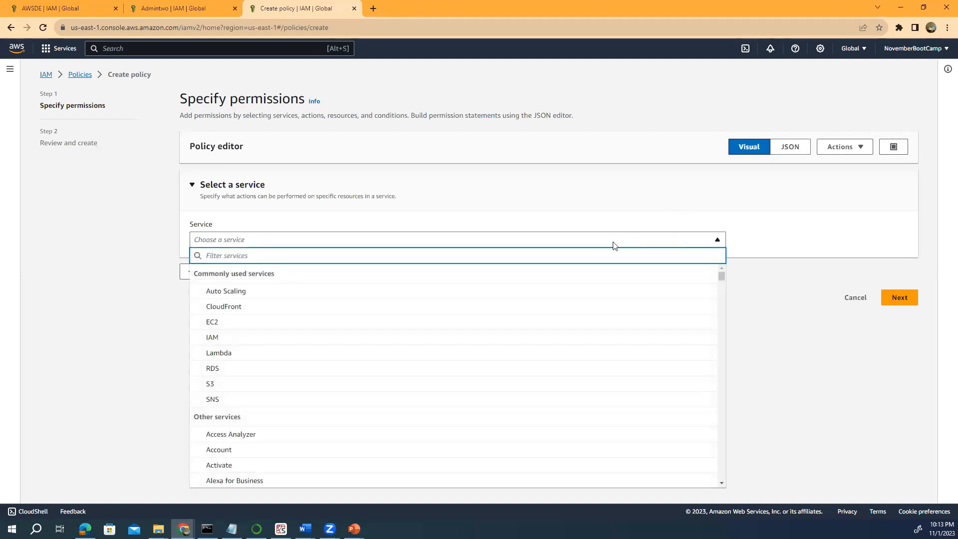
{"action": "left_click", "coordinate": [231, 338]}
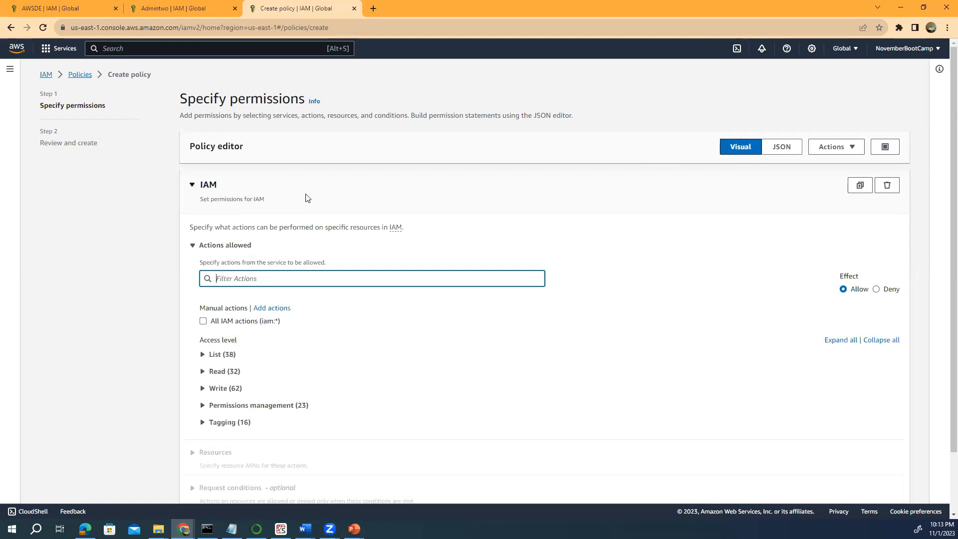
{"action": "left_click", "coordinate": [204, 321]}
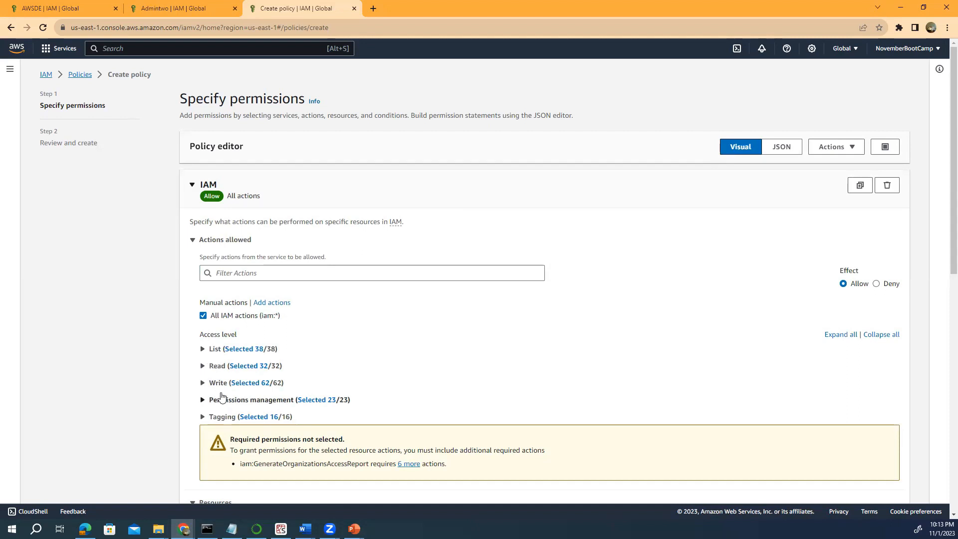
{"action": "scroll", "coordinate": [218, 382], "scroll_direction": "down", "scroll_amount": 2}
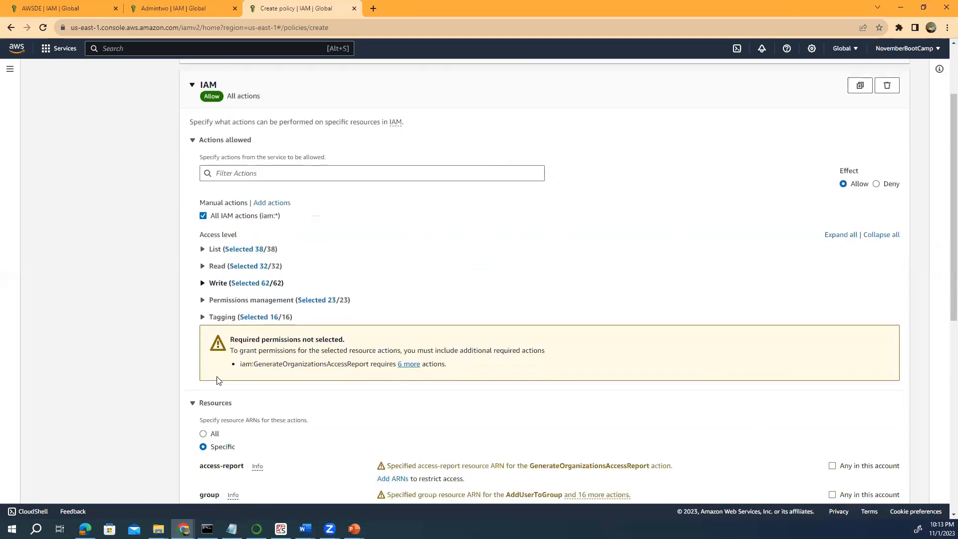
{"action": "scroll", "coordinate": [210, 415], "scroll_direction": "up", "scroll_amount": 2}
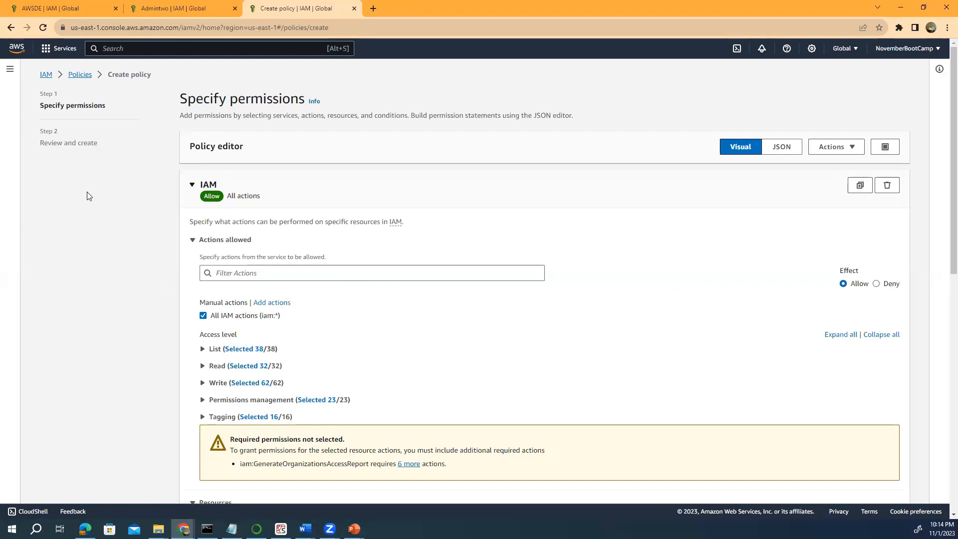
Discard the unsaved policy draft and go back to the Policies list.
{"action": "left_click", "coordinate": [81, 75]}
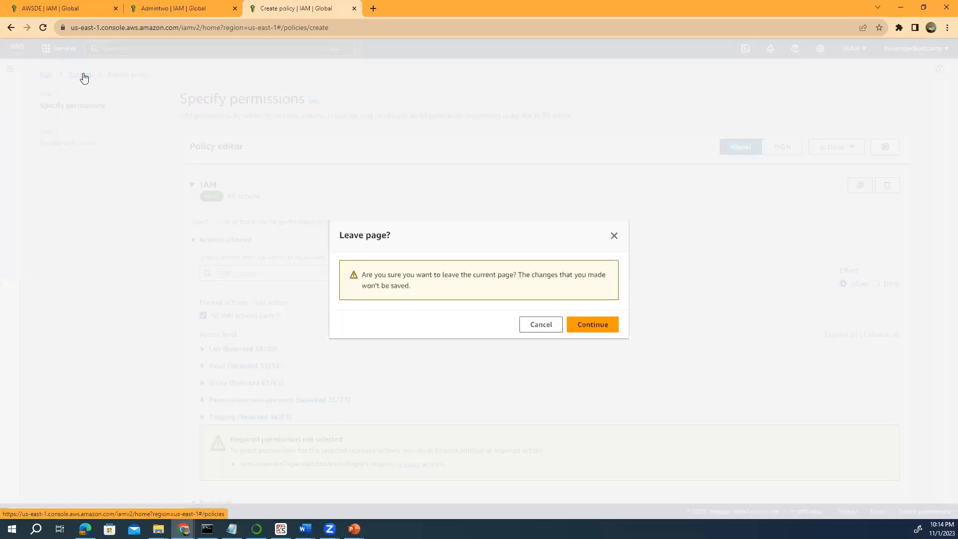
{"action": "left_click", "coordinate": [594, 324]}
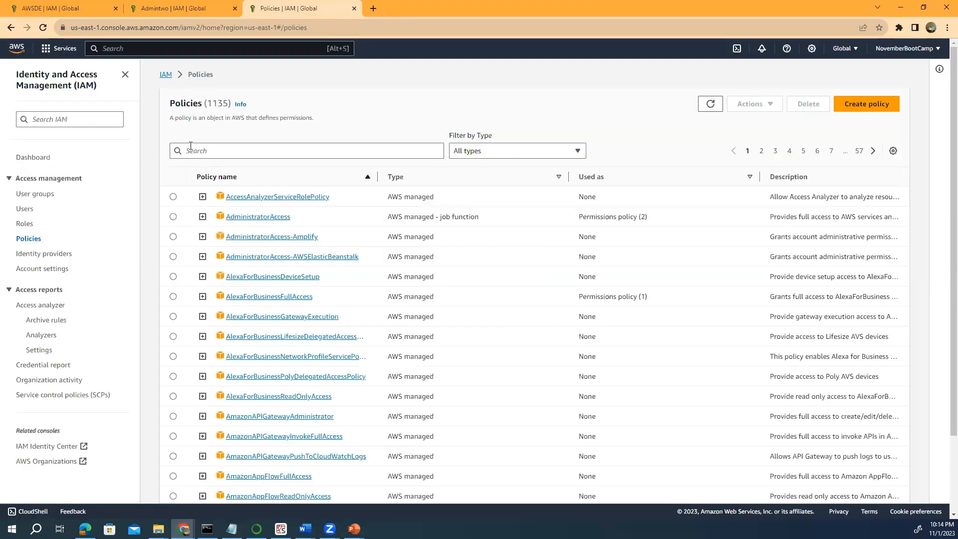
{"action": "left_click", "coordinate": [192, 146]}
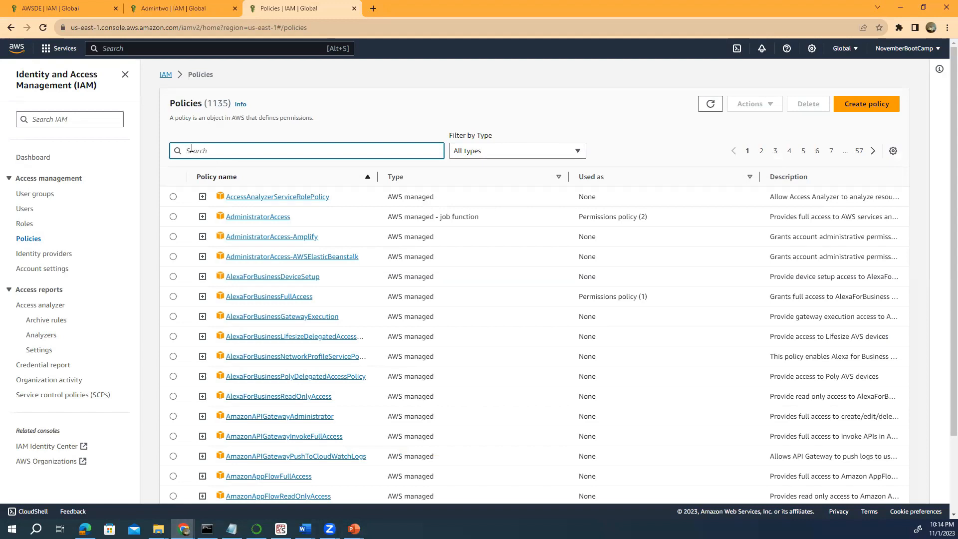
Filter policies by 'IAM', select IAMReadOnlyAccess, and start a new policy.
{"action": "type", "text": "IAM"}
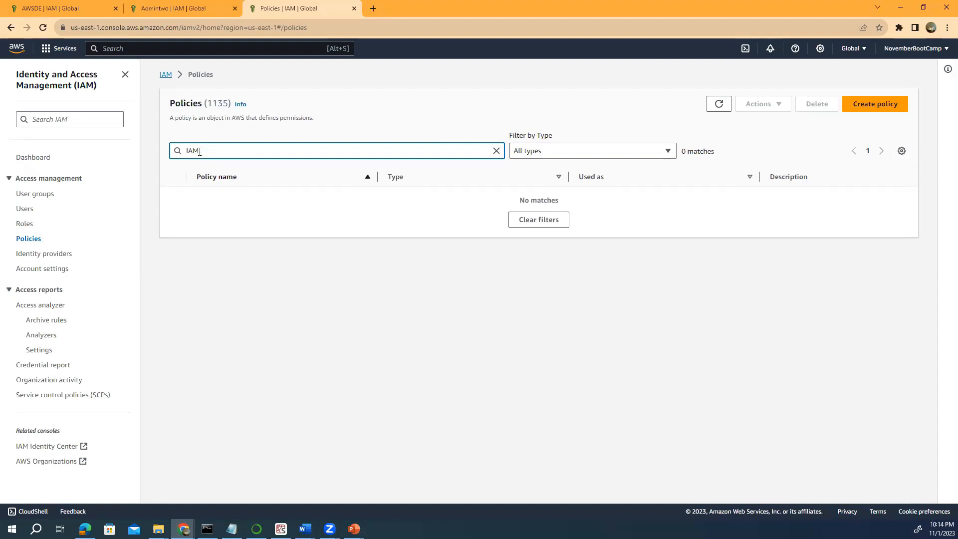
{"action": "left_click", "coordinate": [185, 150]}
{"action": "type", "text": "\\\\"}
{"action": "key", "text": "BackSpace"}
{"action": "key", "text": "BackSpace"}
{"action": "key", "text": "BackSpace"}
{"action": "key", "text": "BackSpace"}
{"action": "key", "text": "BackSpace"}
{"action": "key", "text": "BackSpace"}
{"action": "key", "text": "BackSpace"}
{"action": "key", "text": "BackSpace"}
{"action": "key", "text": "BackSpace"}
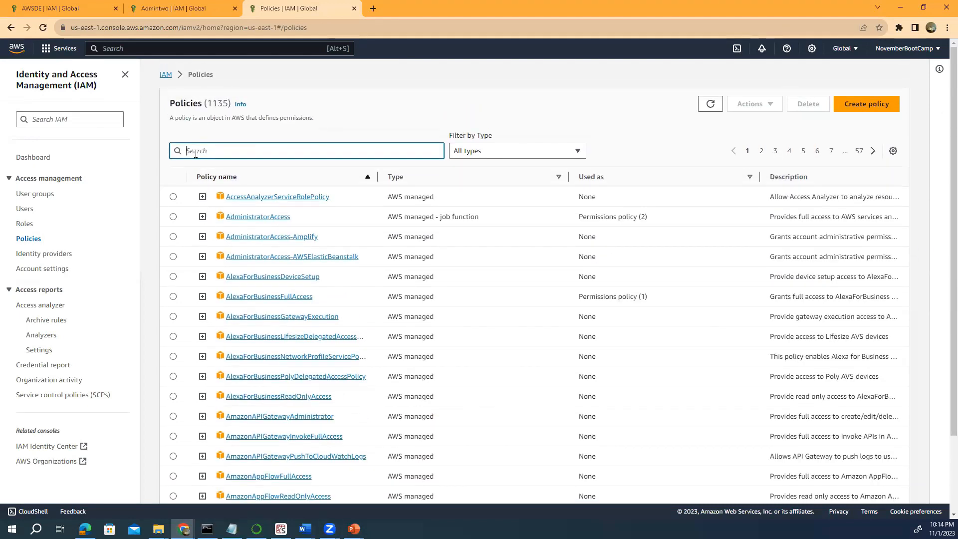
{"action": "type", "text": "I"}
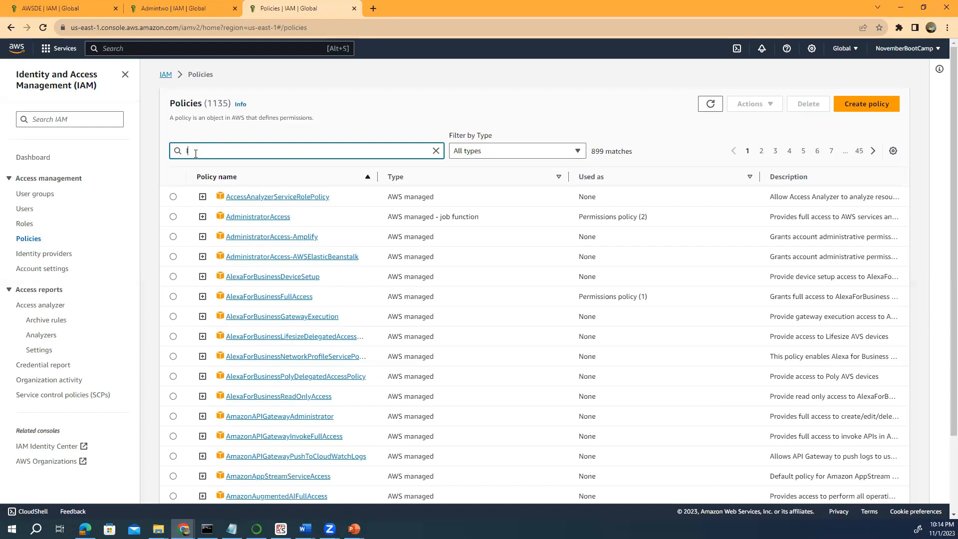
{"action": "type", "text": "A"}
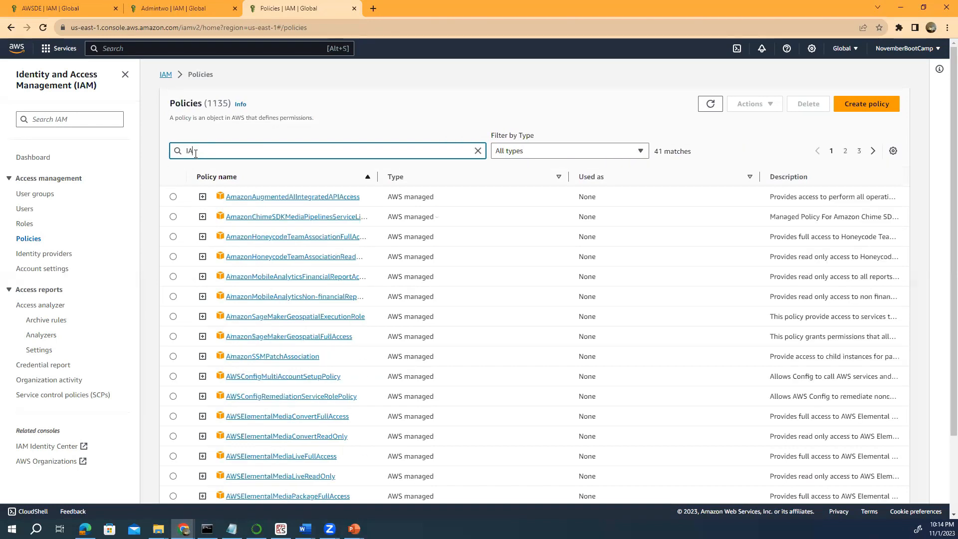
{"action": "scroll", "coordinate": [239, 239], "scroll_direction": "down", "scroll_amount": 2}
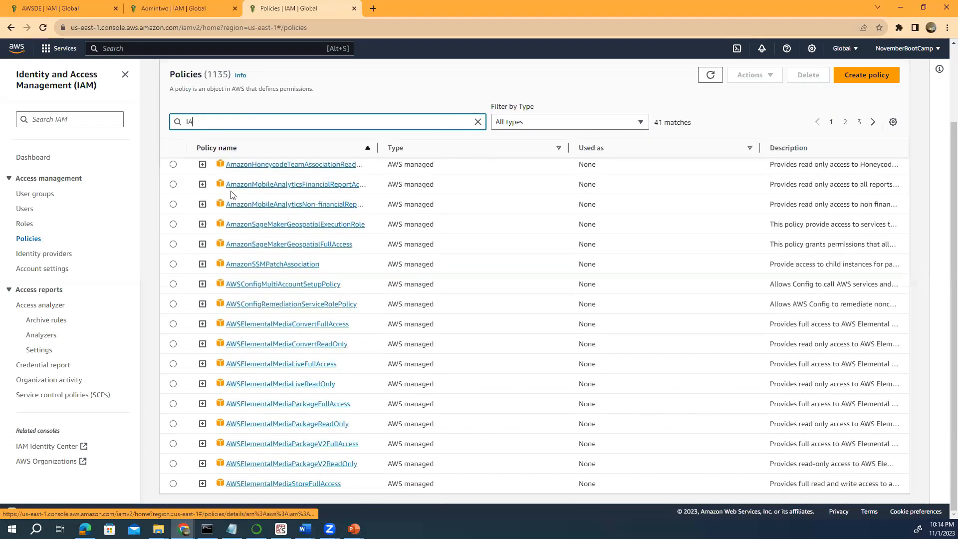
{"action": "type", "text": "M"}
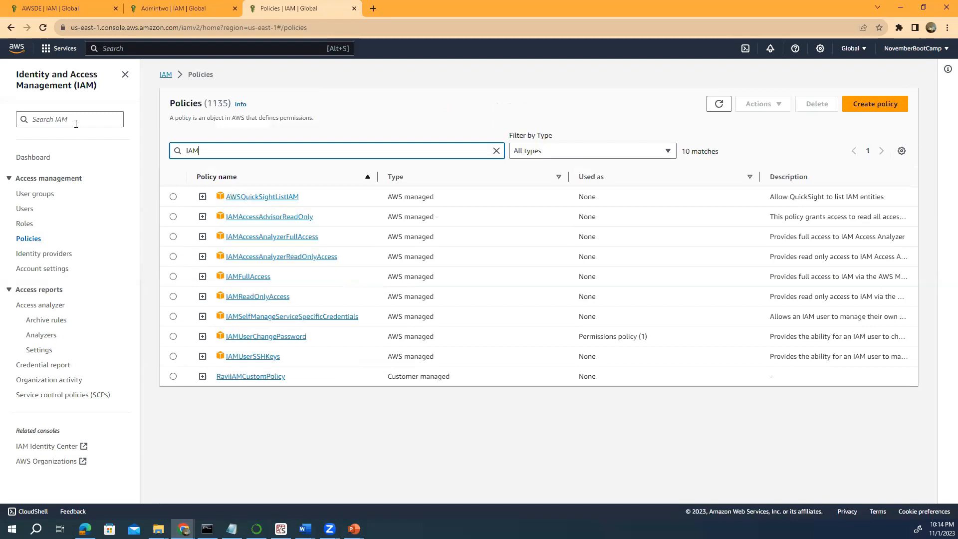
{"action": "left_click", "coordinate": [173, 296]}
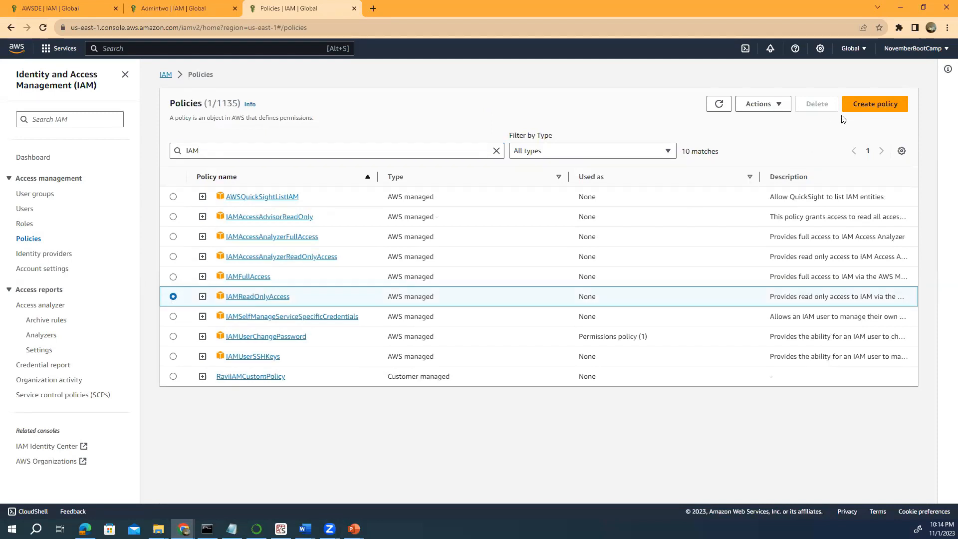
{"action": "left_click", "coordinate": [861, 110]}
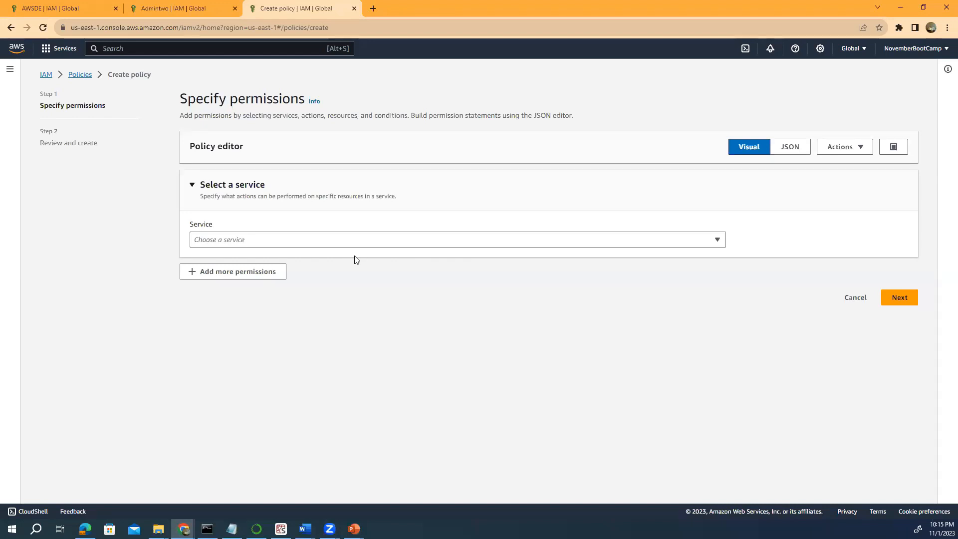
Try advancing the empty policy, cancel the abandon prompt, and open the service list.
{"action": "left_click", "coordinate": [897, 296]}
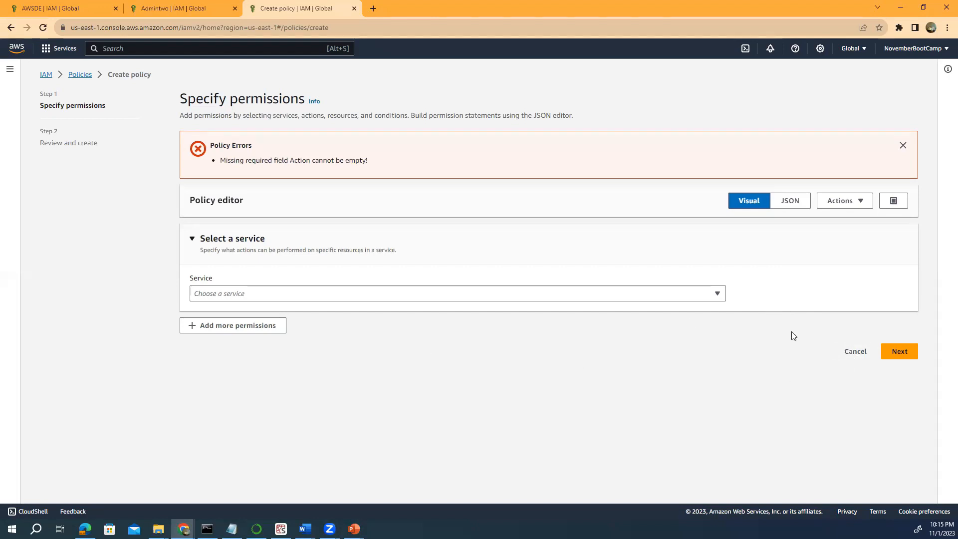
{"action": "left_click", "coordinate": [843, 356]}
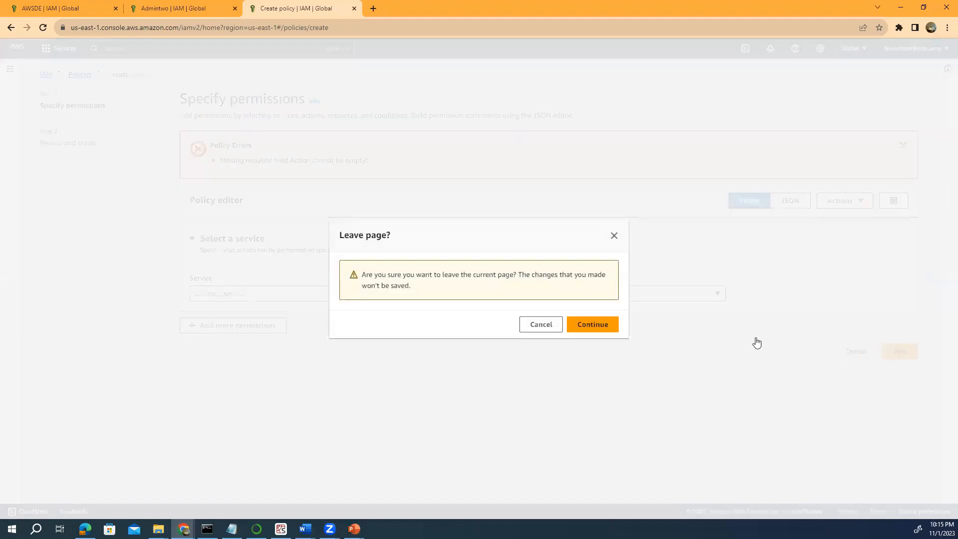
{"action": "left_click", "coordinate": [543, 326]}
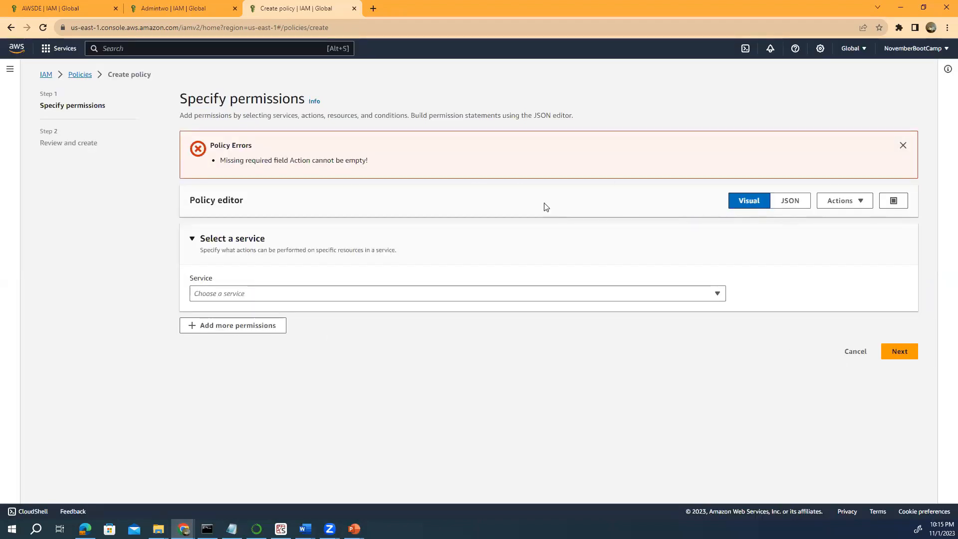
{"action": "left_click", "coordinate": [193, 240]}
{"action": "left_click", "coordinate": [194, 242]}
{"action": "left_click", "coordinate": [716, 295]}
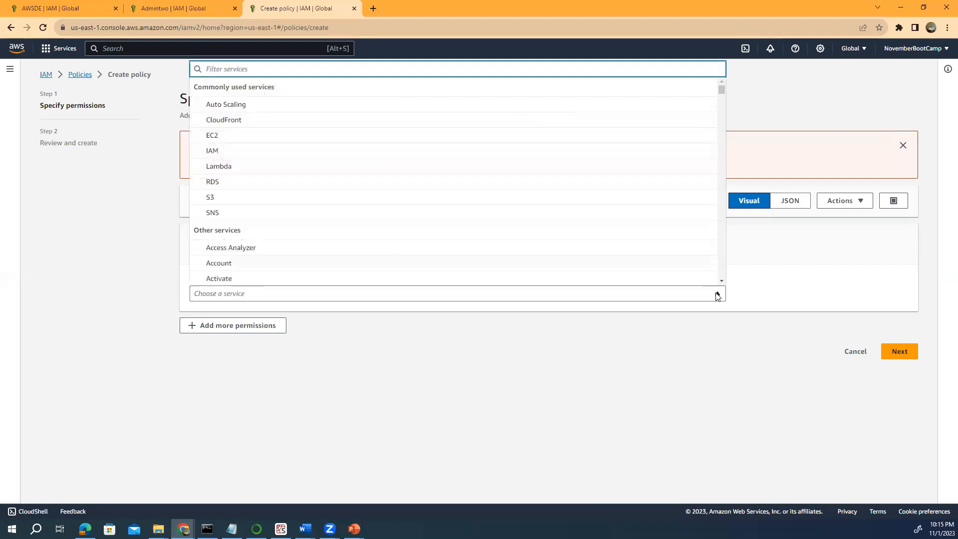
Choose IAM as the policy's service and allow the GetUser action.
{"action": "left_click", "coordinate": [280, 159]}
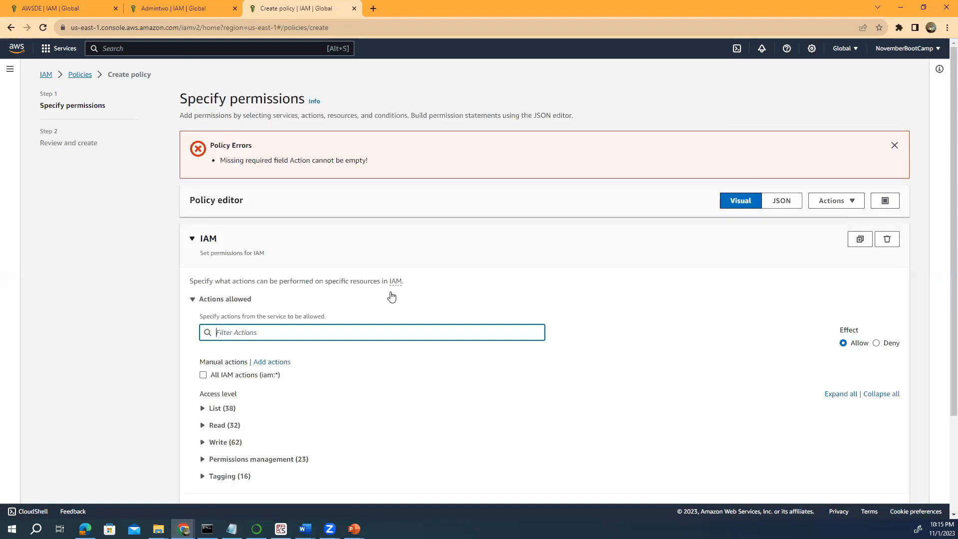
{"action": "scroll", "coordinate": [397, 306], "scroll_direction": "down", "scroll_amount": 2}
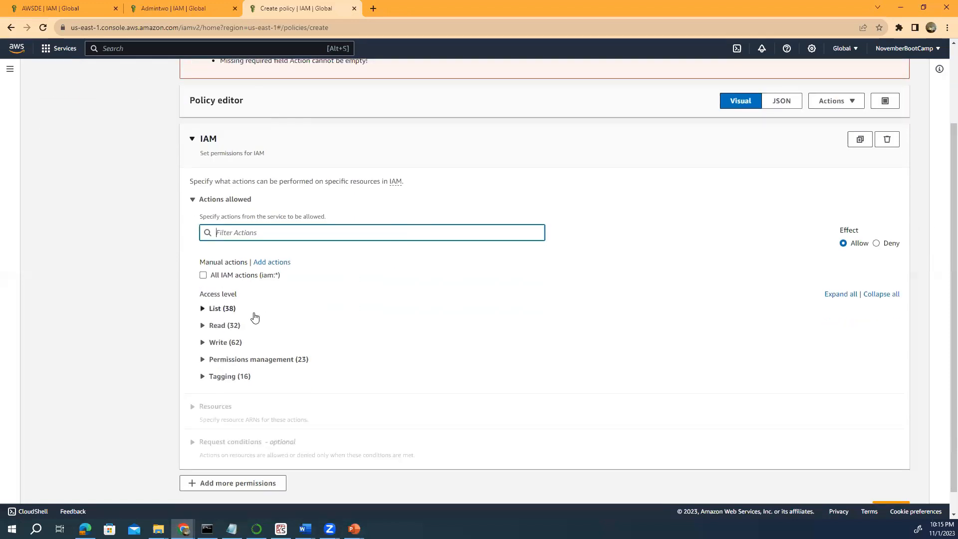
{"action": "scroll", "coordinate": [255, 318], "scroll_direction": "up", "scroll_amount": 2}
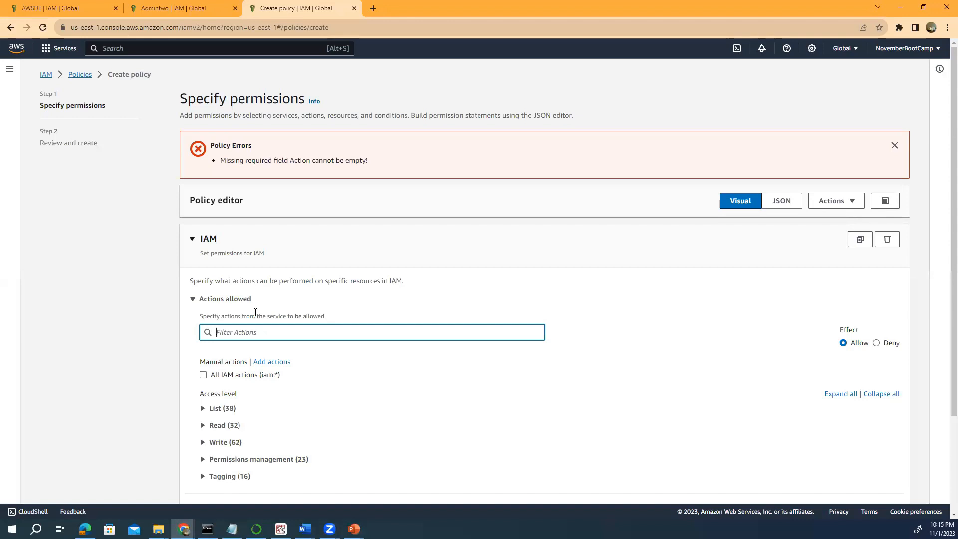
{"action": "scroll", "coordinate": [254, 313], "scroll_direction": "down", "scroll_amount": 3}
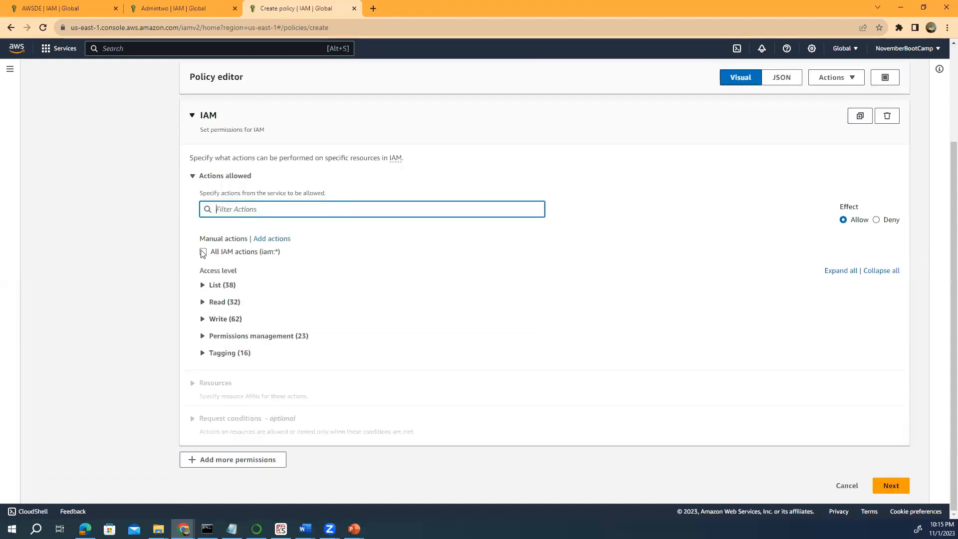
{"action": "left_click", "coordinate": [203, 287]}
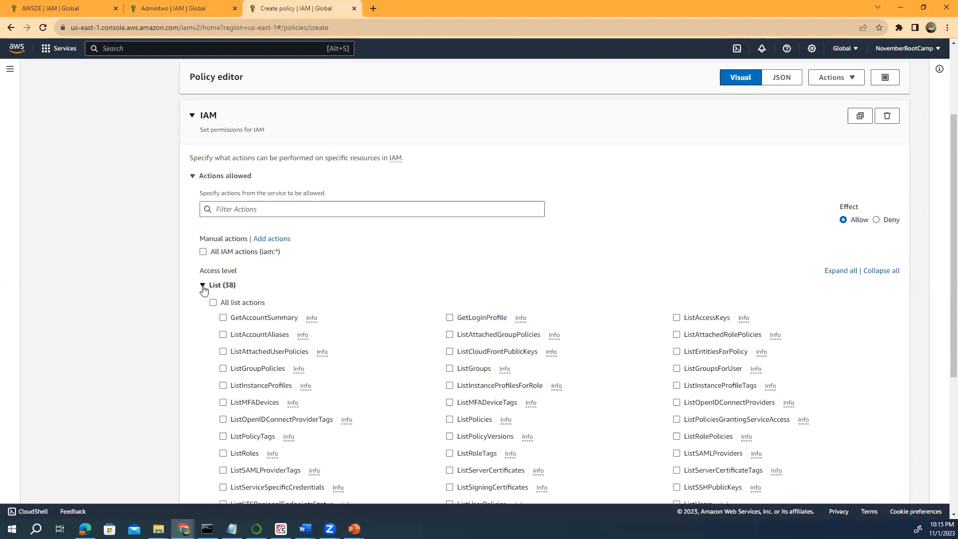
{"action": "left_click", "coordinate": [224, 210]}
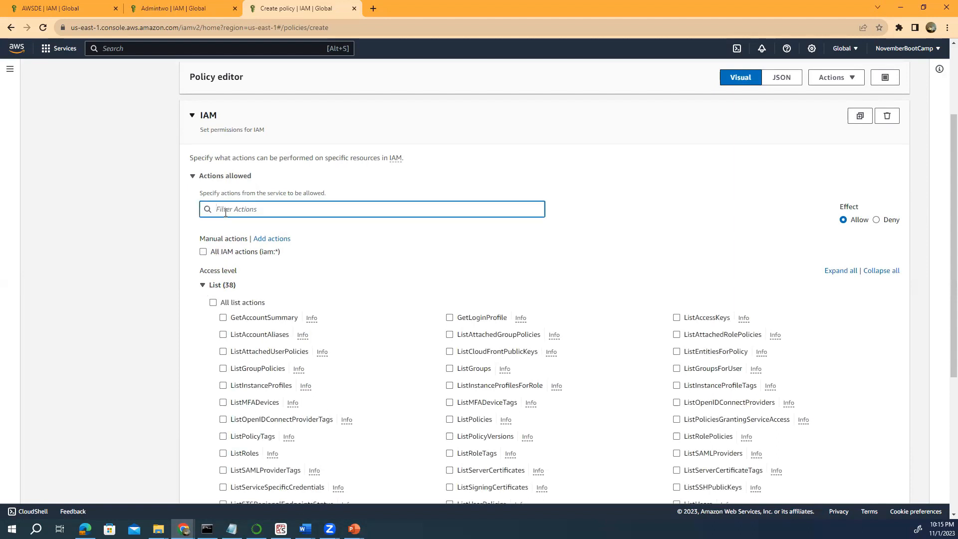
{"action": "type", "text": "GET"}
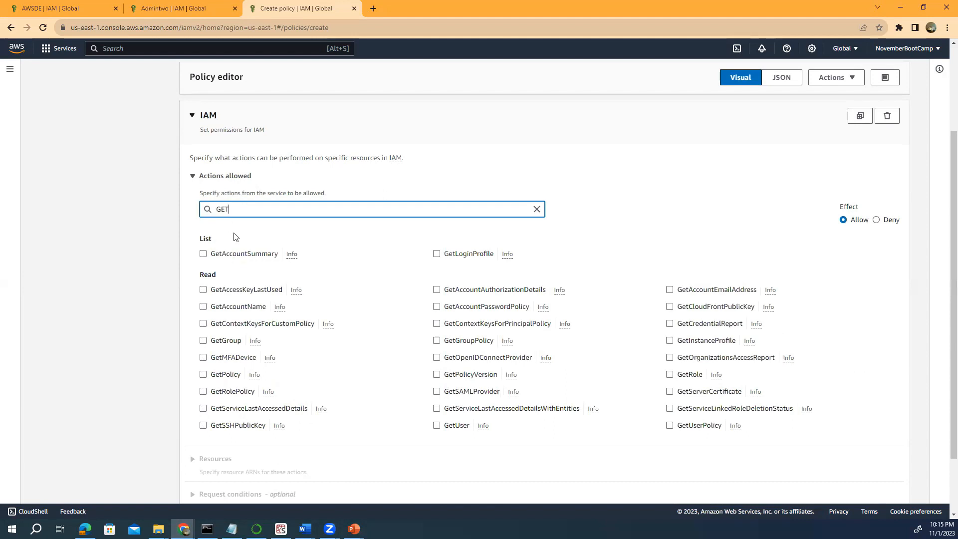
{"action": "type", "text": "use"}
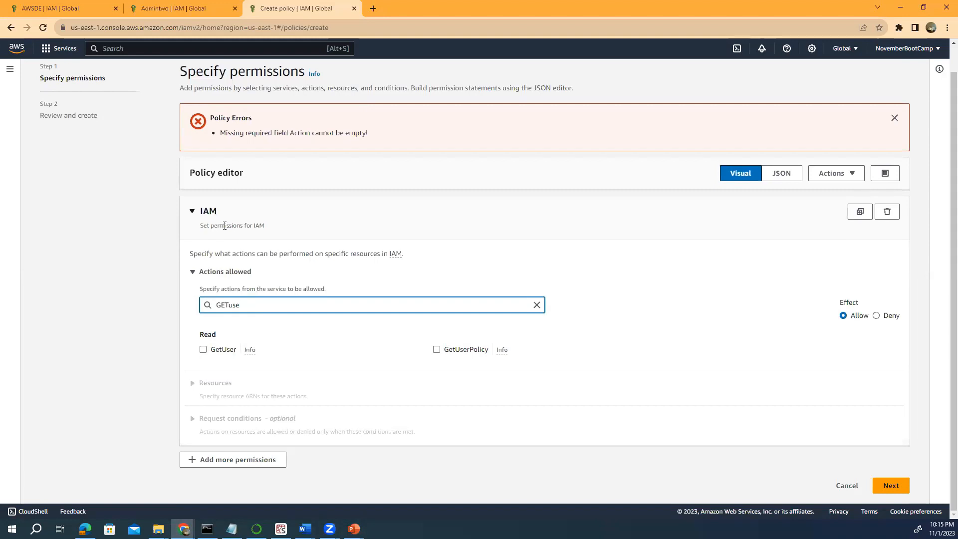
{"action": "left_click", "coordinate": [203, 350]}
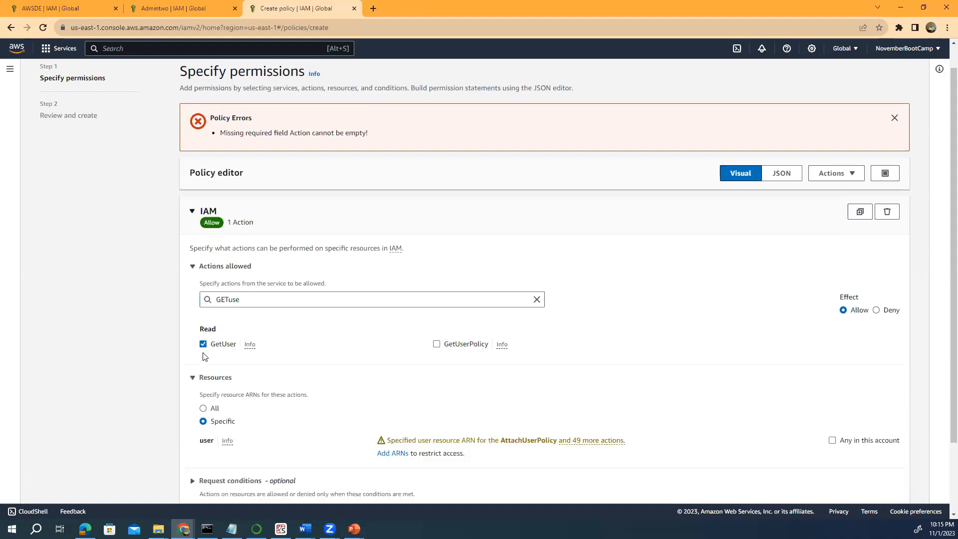
Search the actions for 'list' and also allow ListUsers.
{"action": "scroll", "coordinate": [203, 356], "scroll_direction": "down", "scroll_amount": 3}
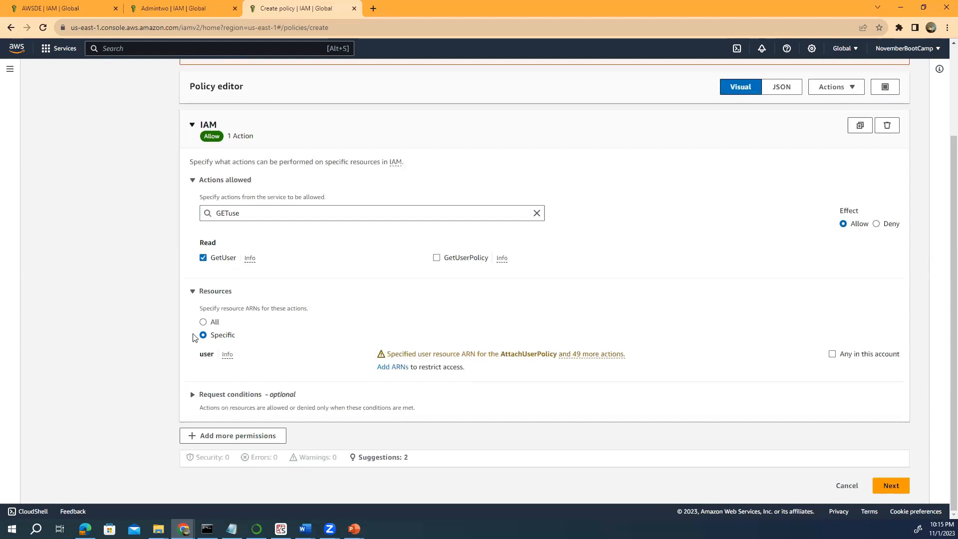
{"action": "left_click_drag", "start_coordinate": [247, 211], "coordinate": [212, 206]}
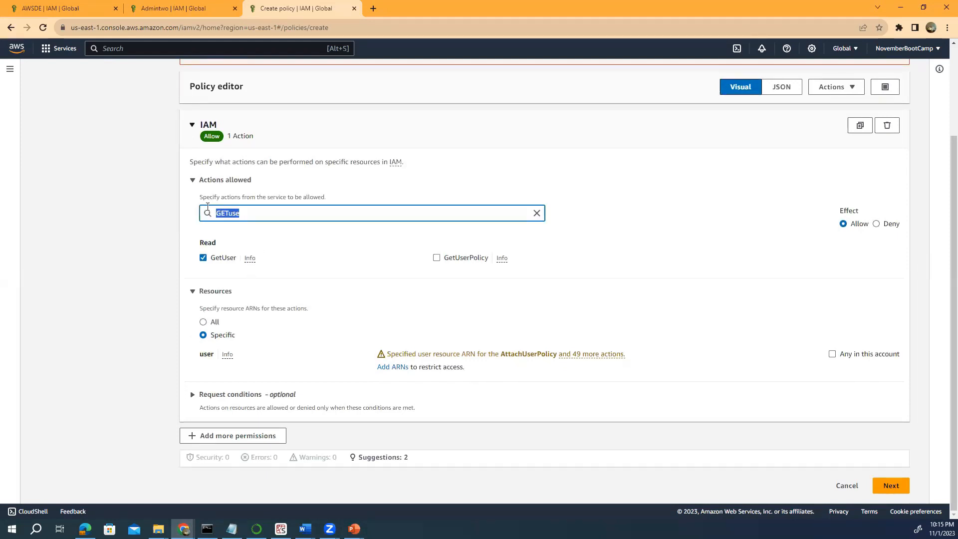
{"action": "type", "text": "list"}
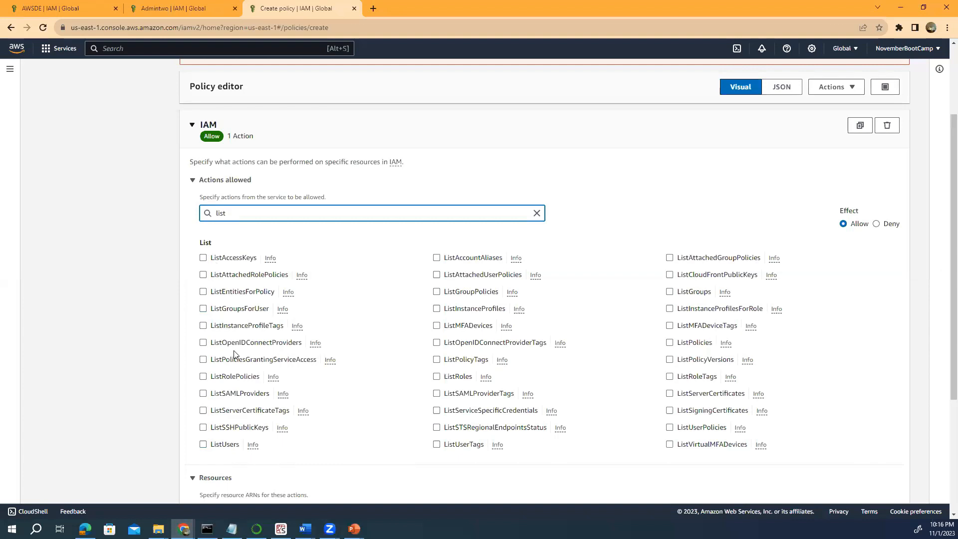
{"action": "left_click", "coordinate": [203, 444]}
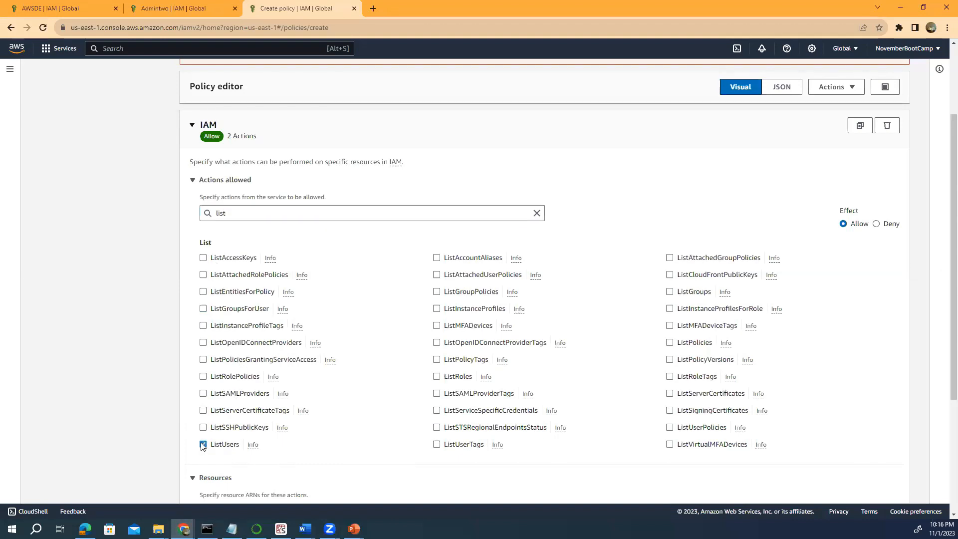
{"action": "scroll", "coordinate": [156, 328], "scroll_direction": "down", "scroll_amount": 4}
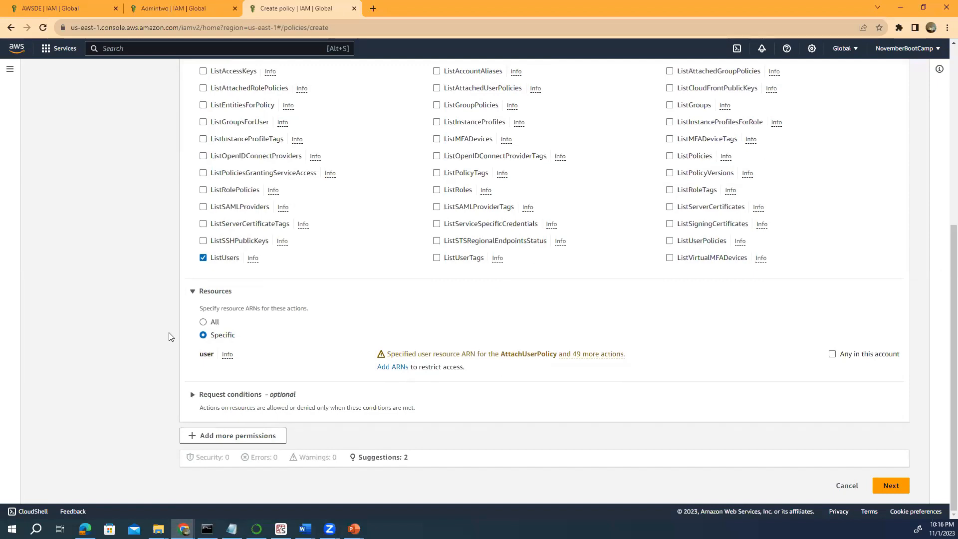
Try proceeding to review twice, dismissing the Action-cannot-be-empty policy error in between.
{"action": "left_click", "coordinate": [892, 487]}
{"action": "scroll", "coordinate": [872, 442], "scroll_direction": "up", "scroll_amount": 4}
{"action": "scroll", "coordinate": [872, 442], "scroll_direction": "up", "scroll_amount": 2}
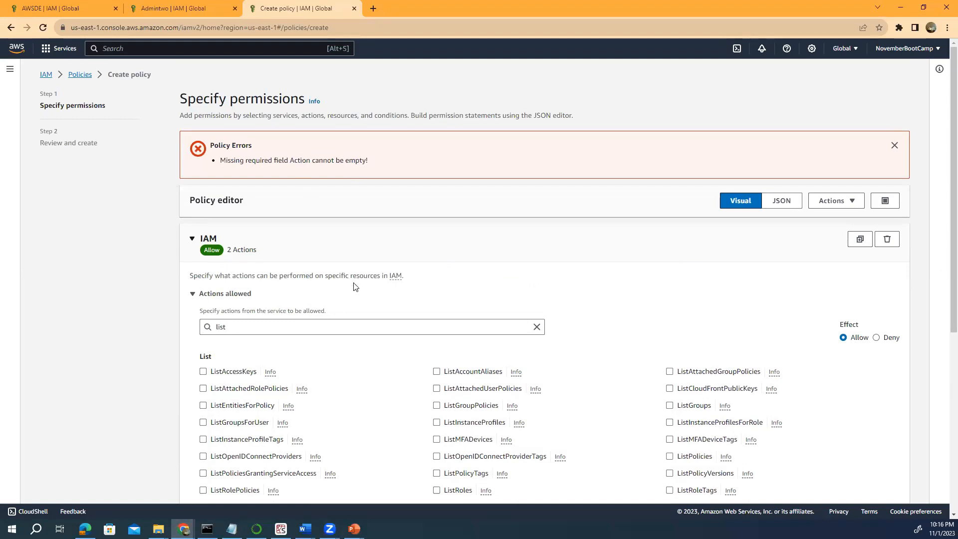
{"action": "scroll", "coordinate": [355, 286], "scroll_direction": "down", "scroll_amount": 1}
{"action": "scroll", "coordinate": [332, 273], "scroll_direction": "up", "scroll_amount": 1}
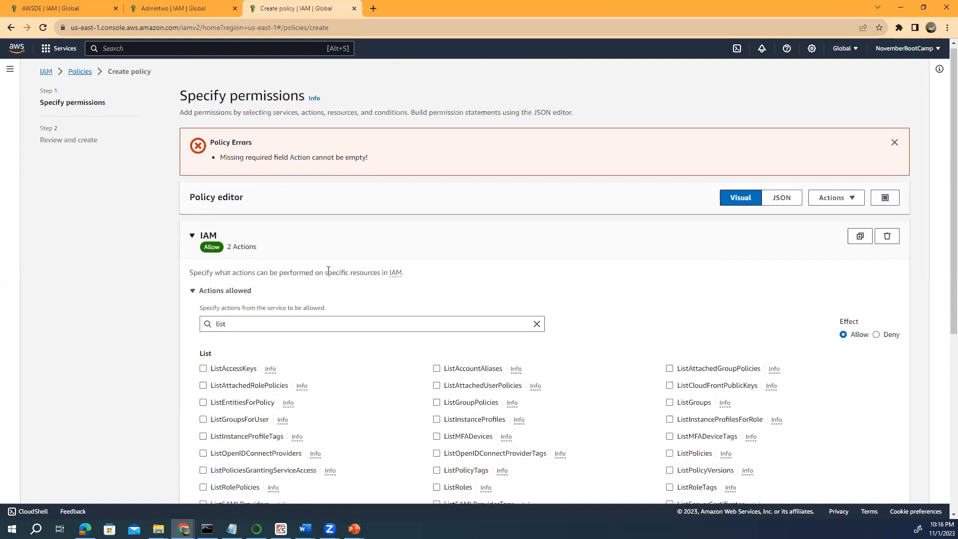
{"action": "left_click", "coordinate": [895, 145]}
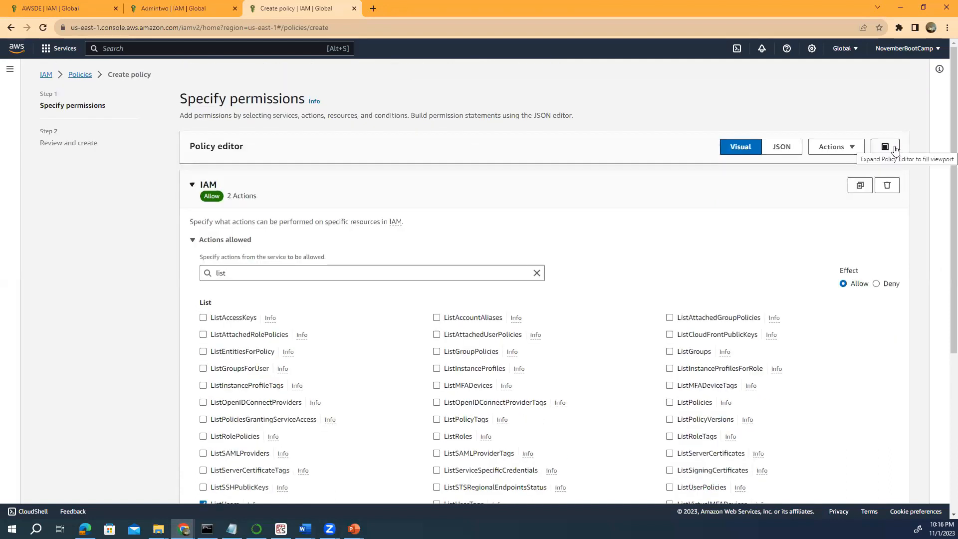
{"action": "scroll", "coordinate": [893, 150], "scroll_direction": "down", "scroll_amount": 5}
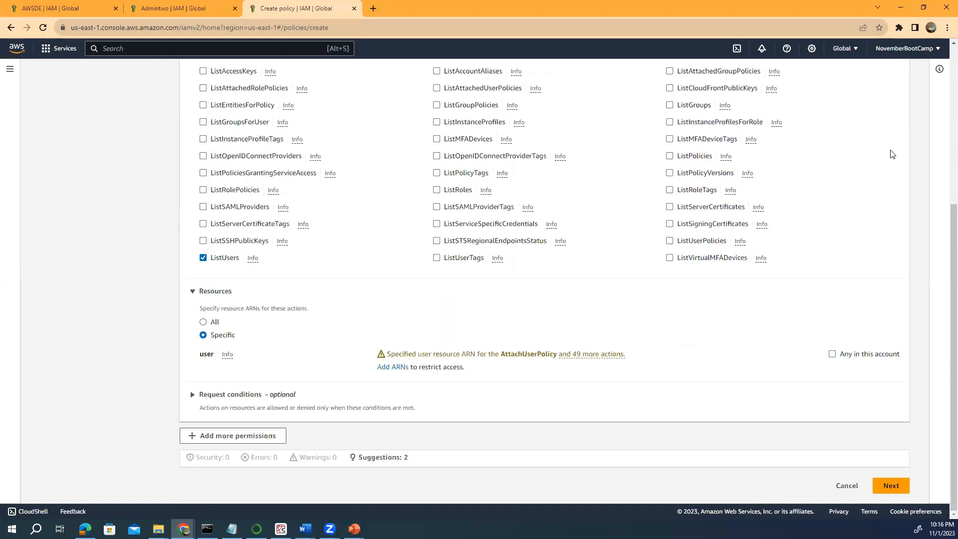
{"action": "left_click", "coordinate": [882, 496]}
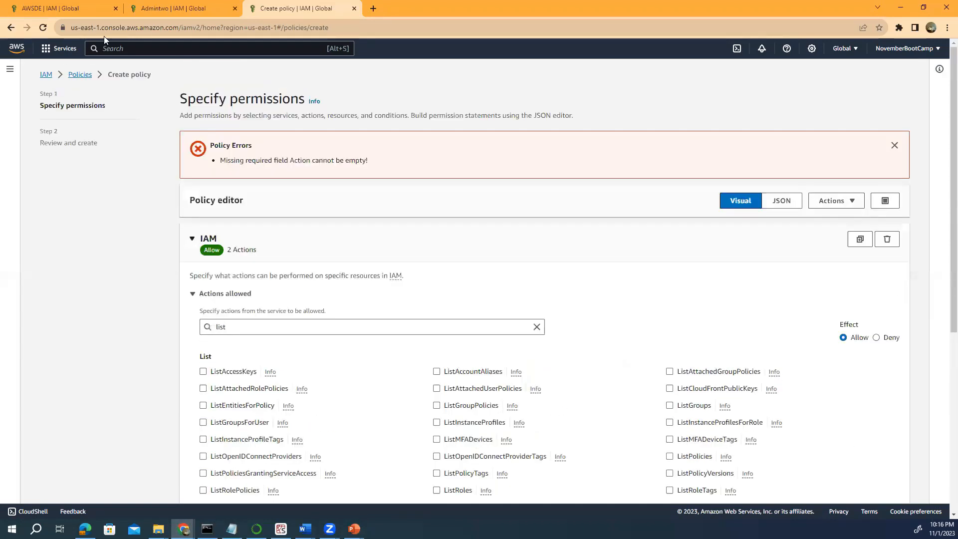
Leave the editor via the Policies breadcrumb, discarding the 2-action draft, and open Users.
{"action": "left_click", "coordinate": [76, 77]}
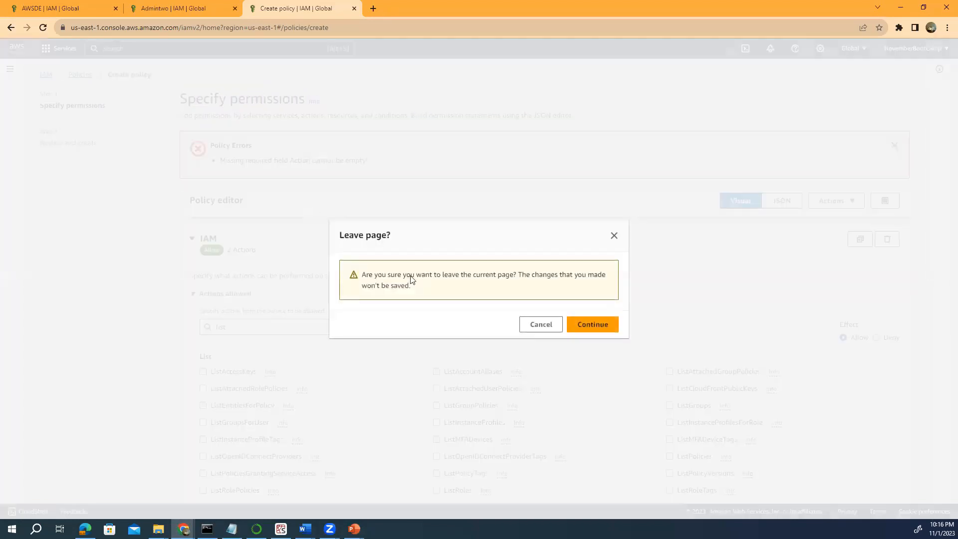
{"action": "left_click", "coordinate": [541, 326]}
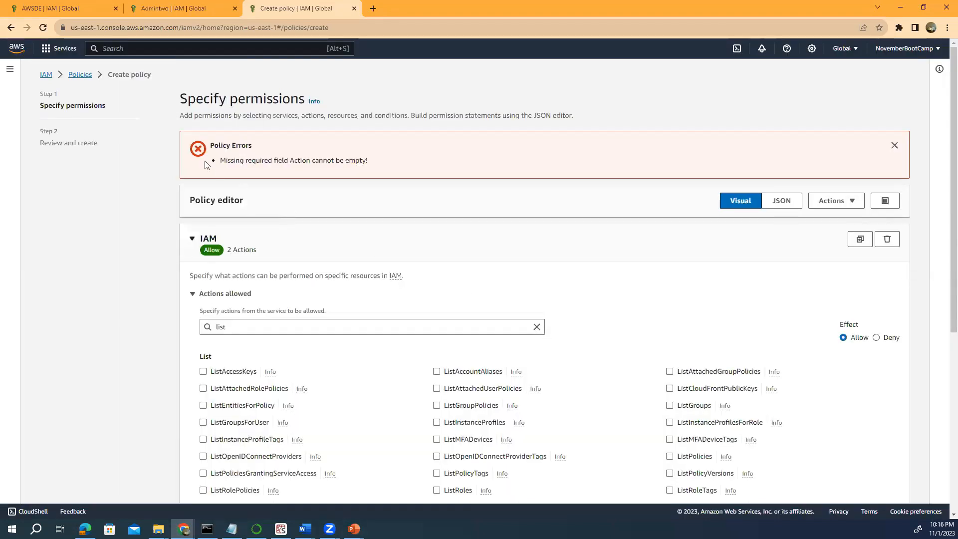
{"action": "left_click", "coordinate": [81, 75]}
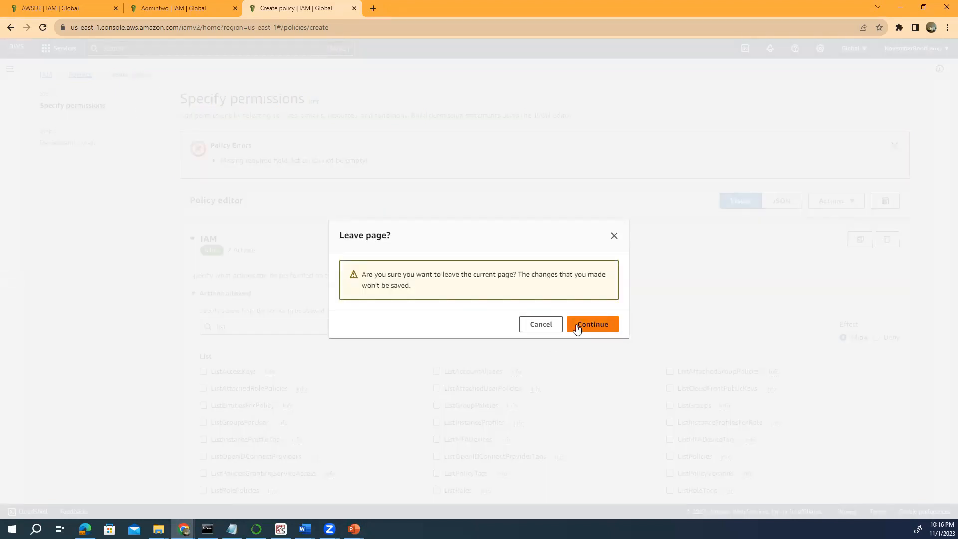
{"action": "left_click", "coordinate": [577, 326]}
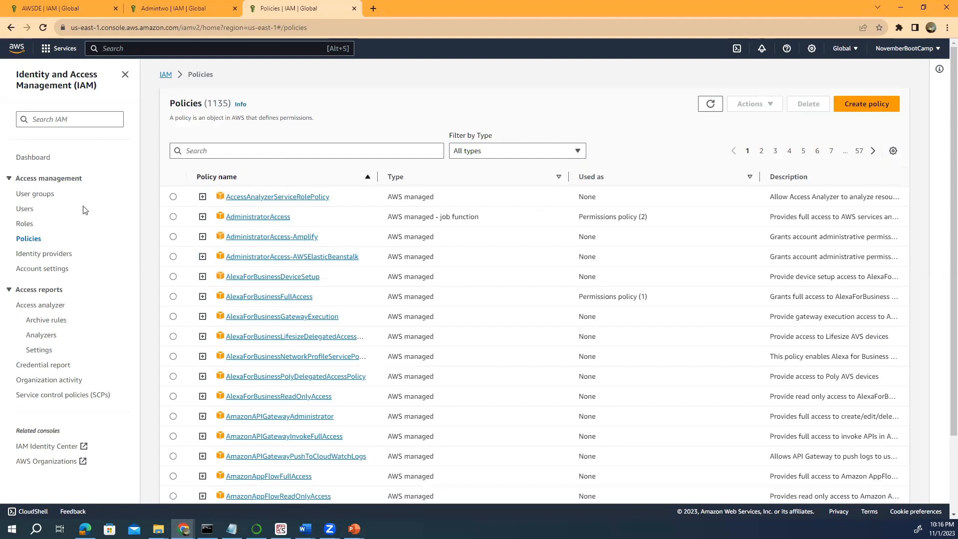
{"action": "left_click", "coordinate": [21, 209]}
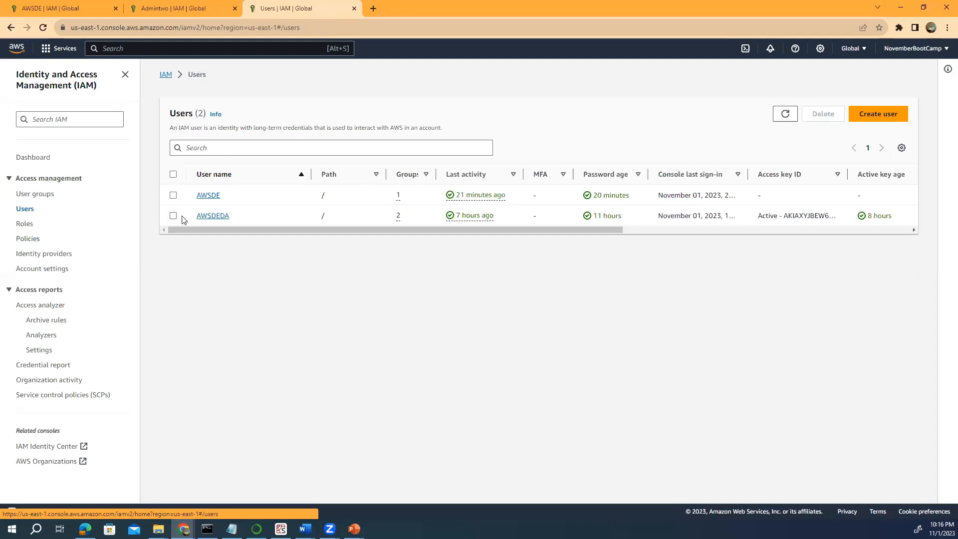
Open AWSDE's details, search its permissions for IAM policies, and show the Add permissions choices.
{"action": "left_click", "coordinate": [209, 197]}
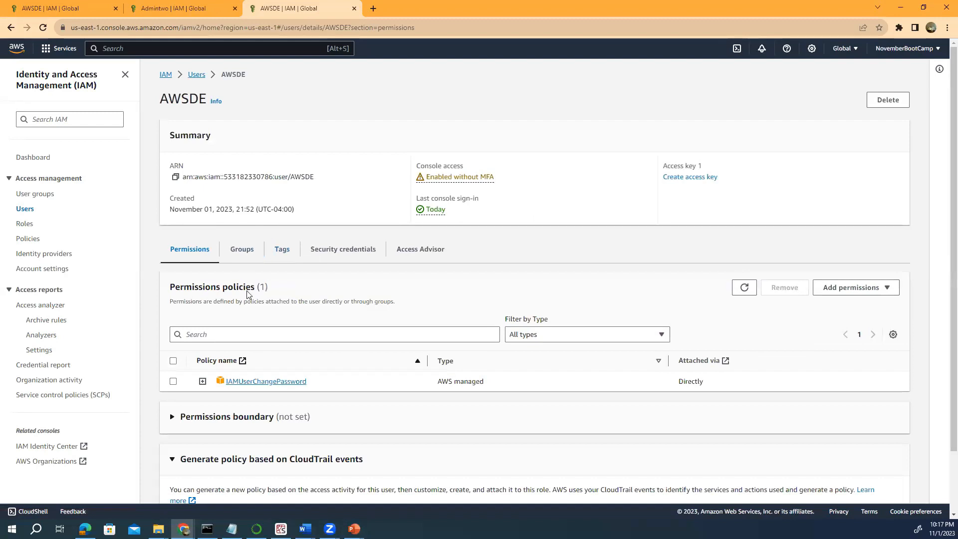
{"action": "scroll", "coordinate": [247, 311], "scroll_direction": "down", "scroll_amount": 1}
{"action": "left_click", "coordinate": [218, 286]}
{"action": "type", "text": "IAM"}
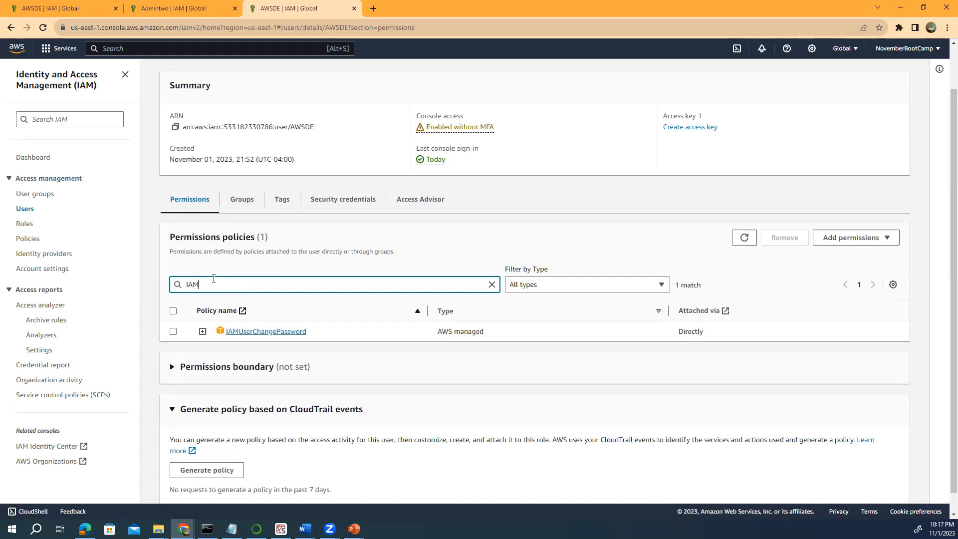
{"action": "left_click", "coordinate": [851, 239]}
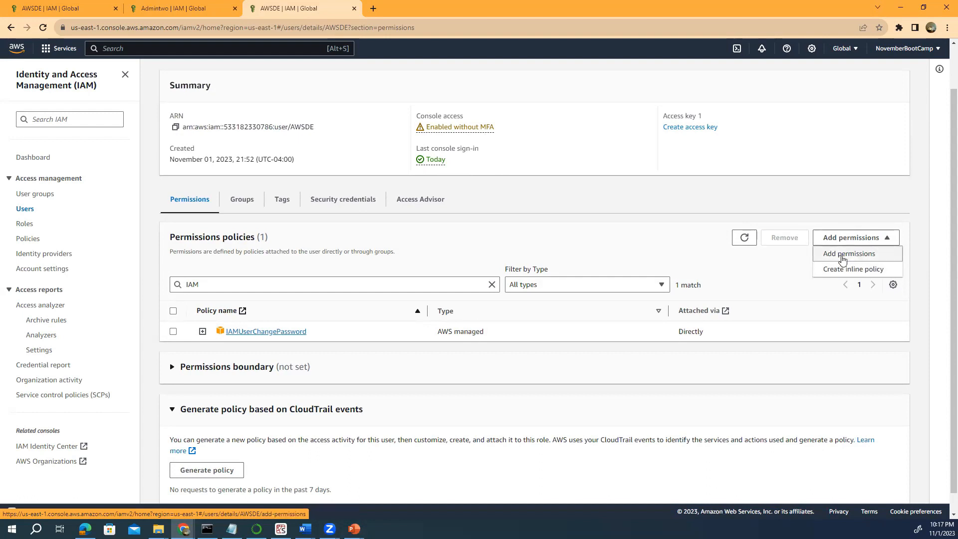
Attach the IAMFullAccess policy directly to the AWSDE user, found by searching 'IAM'.
{"action": "left_click", "coordinate": [842, 257]}
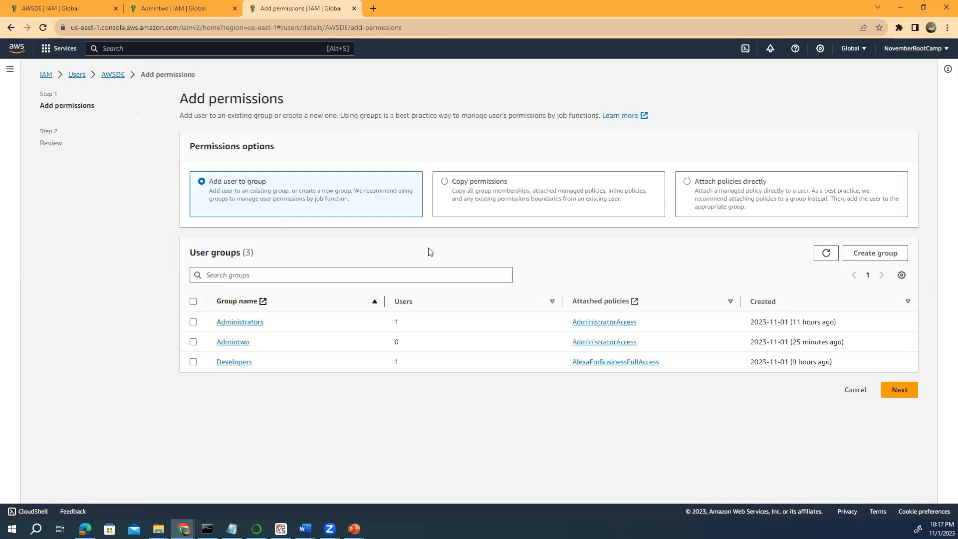
{"action": "left_click", "coordinate": [687, 182]}
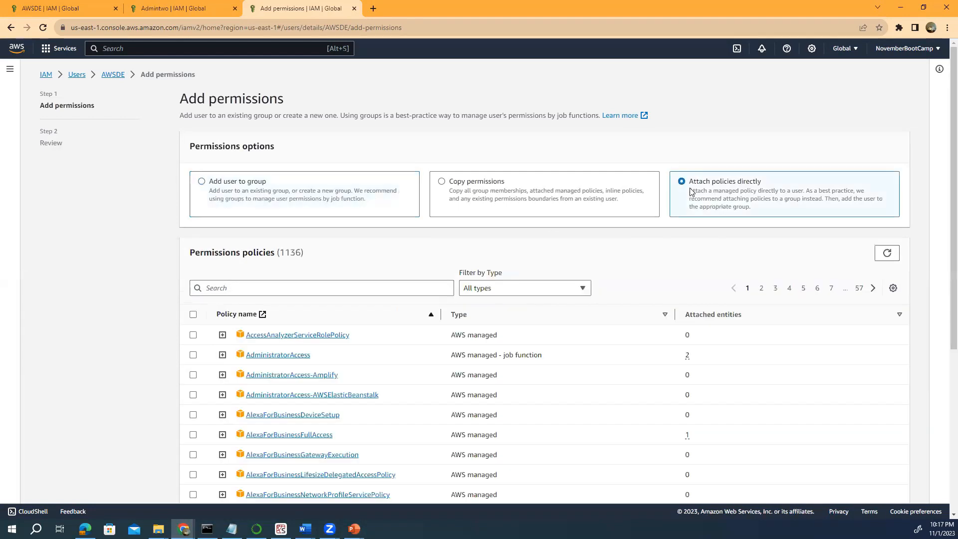
{"action": "left_click", "coordinate": [209, 291]}
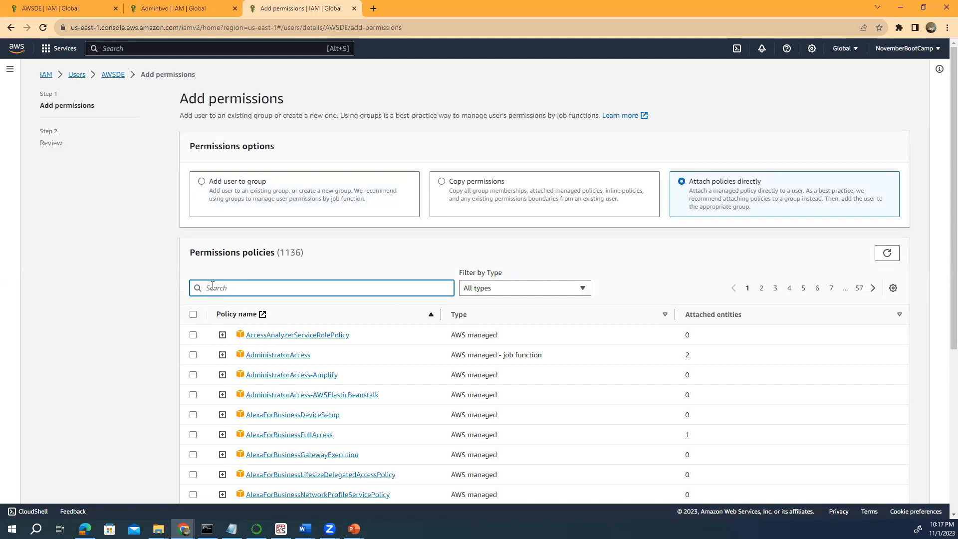
{"action": "type", "text": "IAM"}
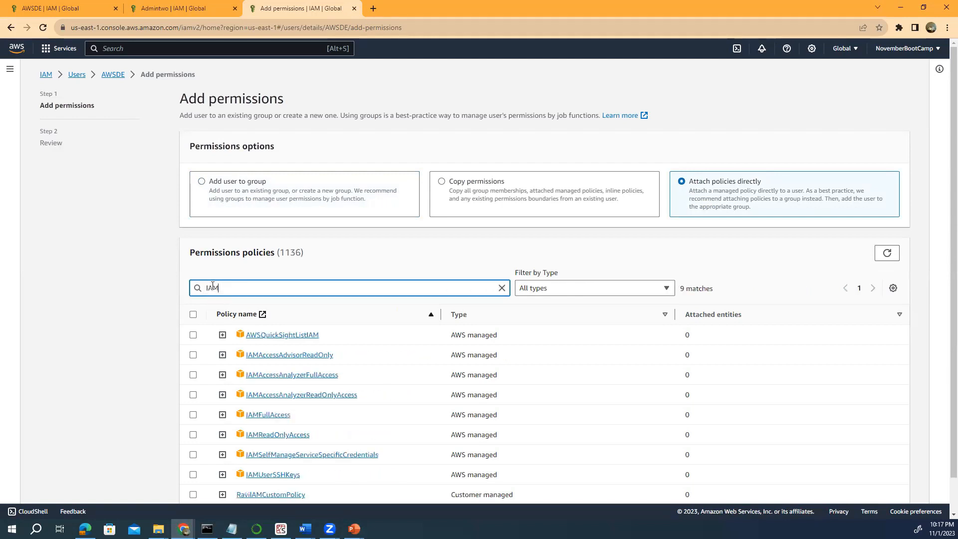
{"action": "left_click", "coordinate": [193, 416]}
{"action": "scroll", "coordinate": [140, 346], "scroll_direction": "down", "scroll_amount": 1}
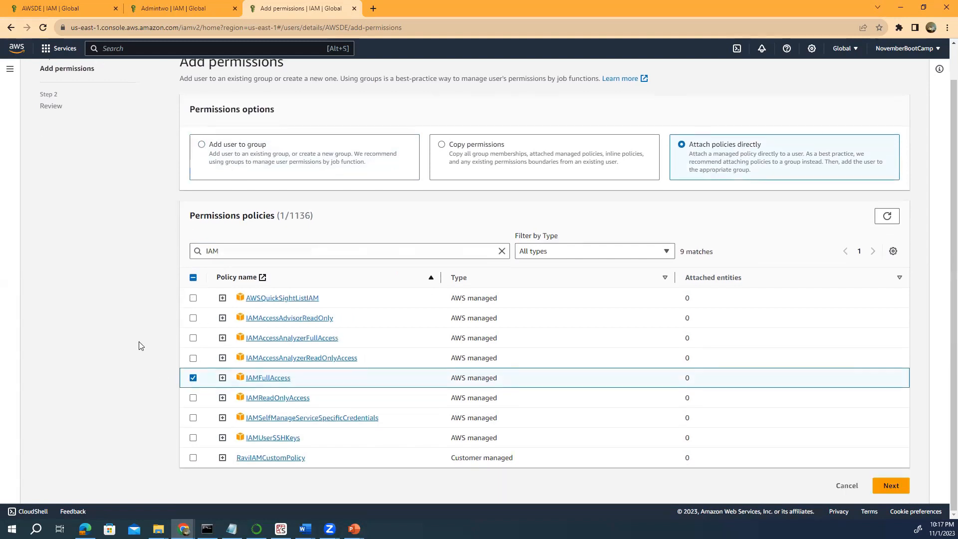
{"action": "left_click", "coordinate": [891, 486]}
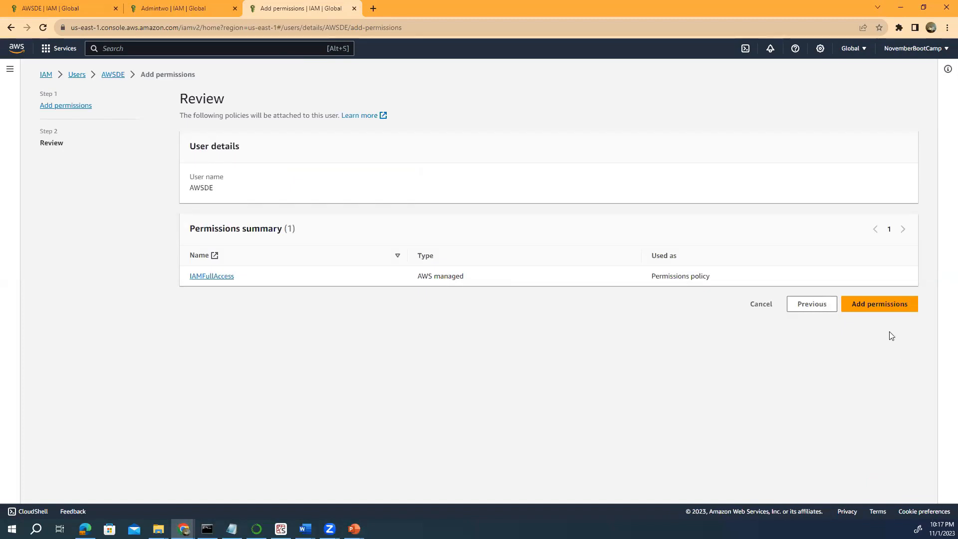
{"action": "left_click", "coordinate": [882, 301]}
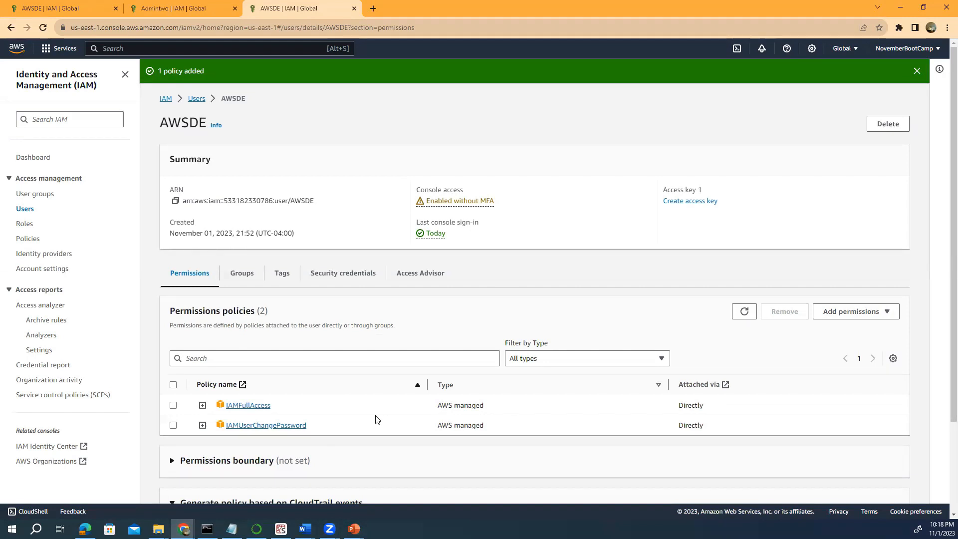
{"action": "scroll", "coordinate": [376, 419], "scroll_direction": "down", "scroll_amount": 2}
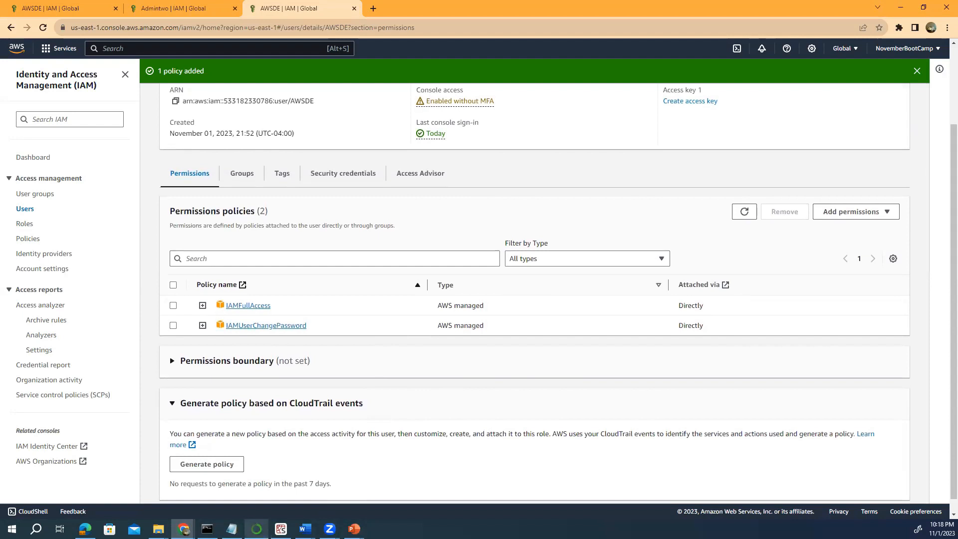
Reload the IAM dashboard in the AWSDE user's window to test the new permissions.
{"action": "mouse_move", "coordinate": [183, 530]}
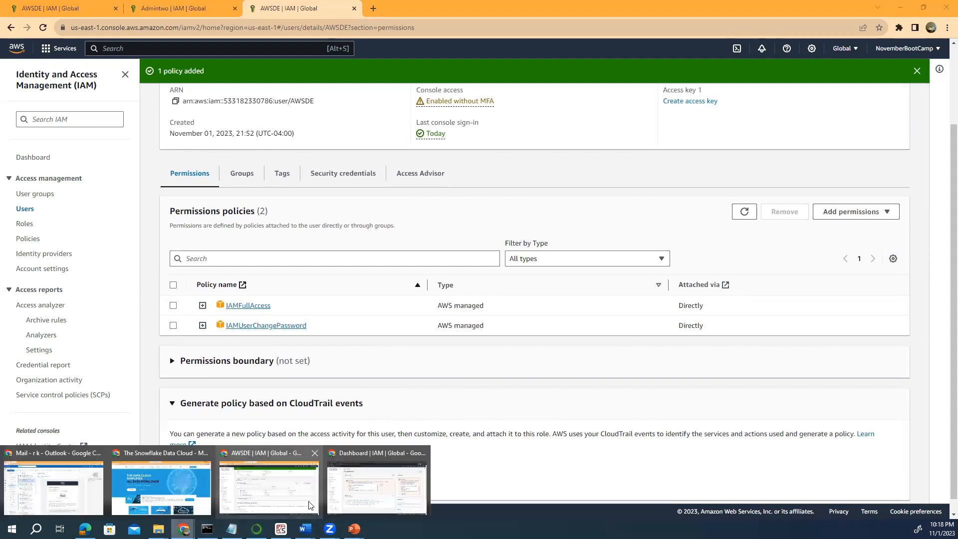
{"action": "left_click", "coordinate": [367, 499]}
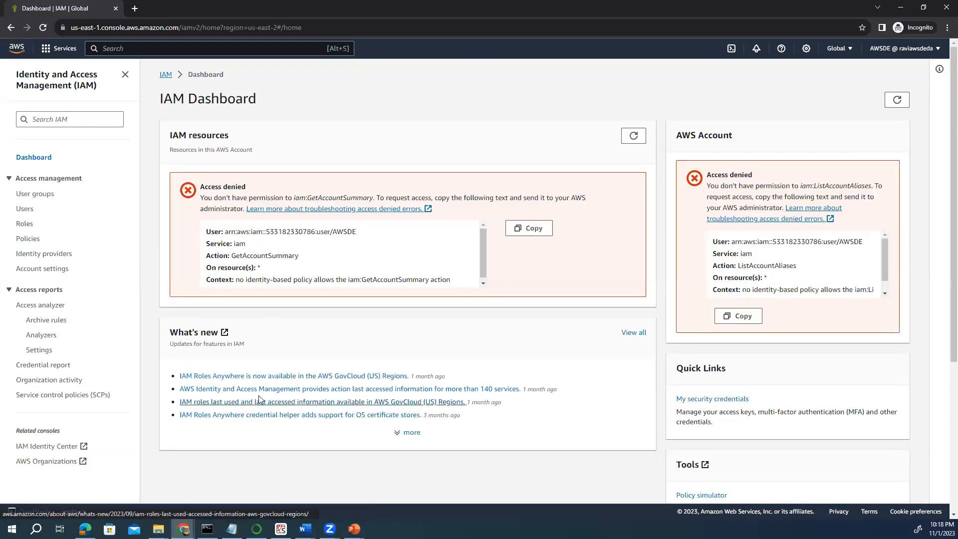
{"action": "left_click", "coordinate": [43, 29]}
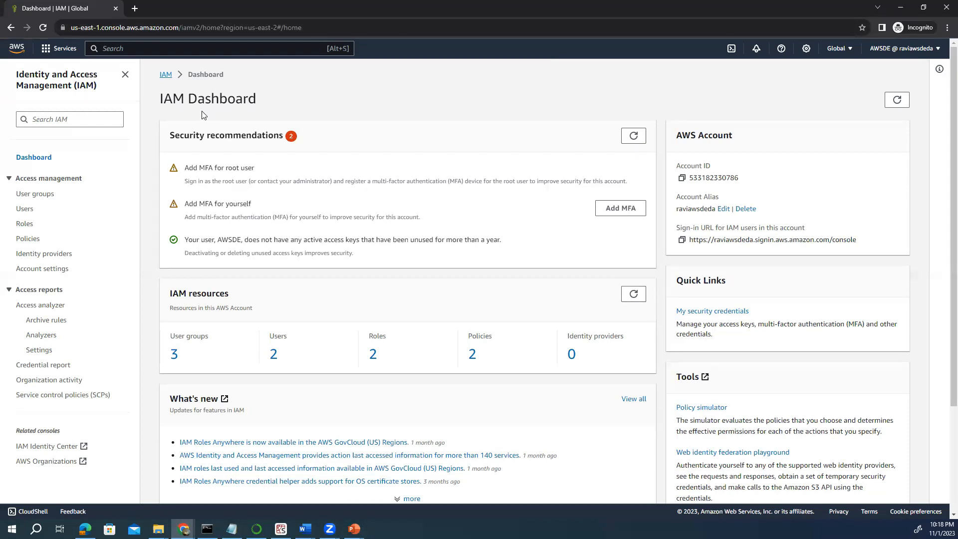
Refresh the security recommendations, then return to the admin window with the user's permissions.
{"action": "left_click", "coordinate": [630, 139]}
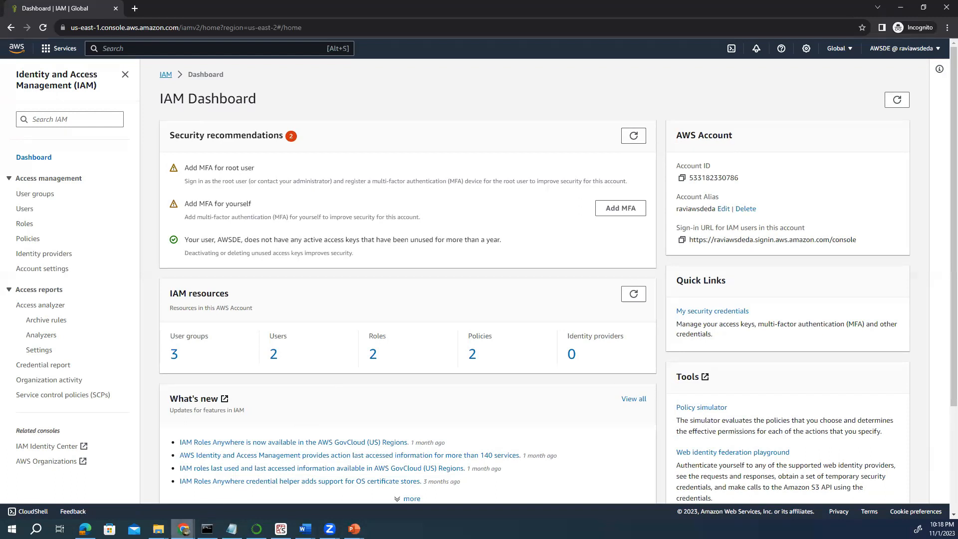
{"action": "mouse_move", "coordinate": [184, 529]}
{"action": "left_click", "coordinate": [268, 500]}
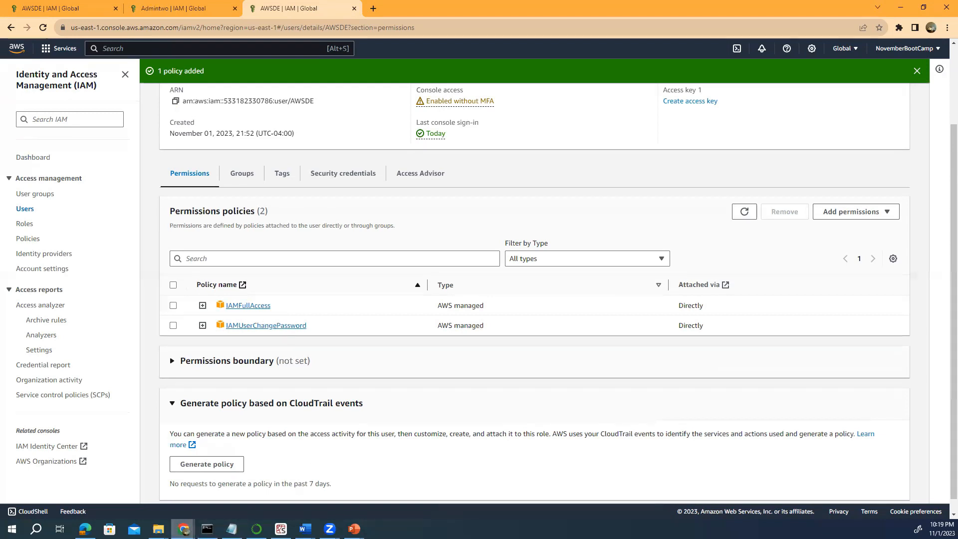
Switch to the incognito window showing the test user's IAM Dashboard.
{"action": "mouse_move", "coordinate": [184, 529]}
{"action": "left_click", "coordinate": [352, 492]}
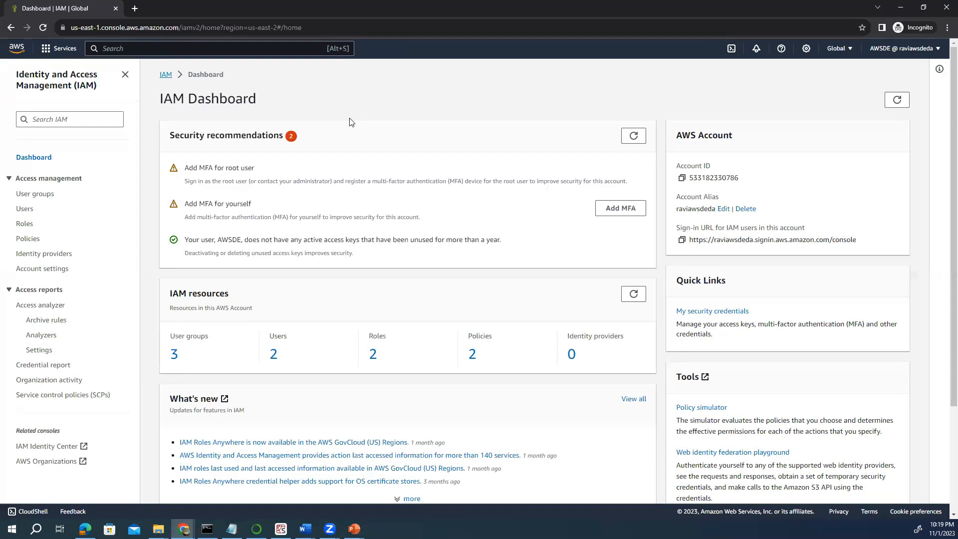
Find and open the S3 service through the console search for 'S3'.
{"action": "left_click", "coordinate": [48, 51]}
{"action": "left_click", "coordinate": [142, 43]}
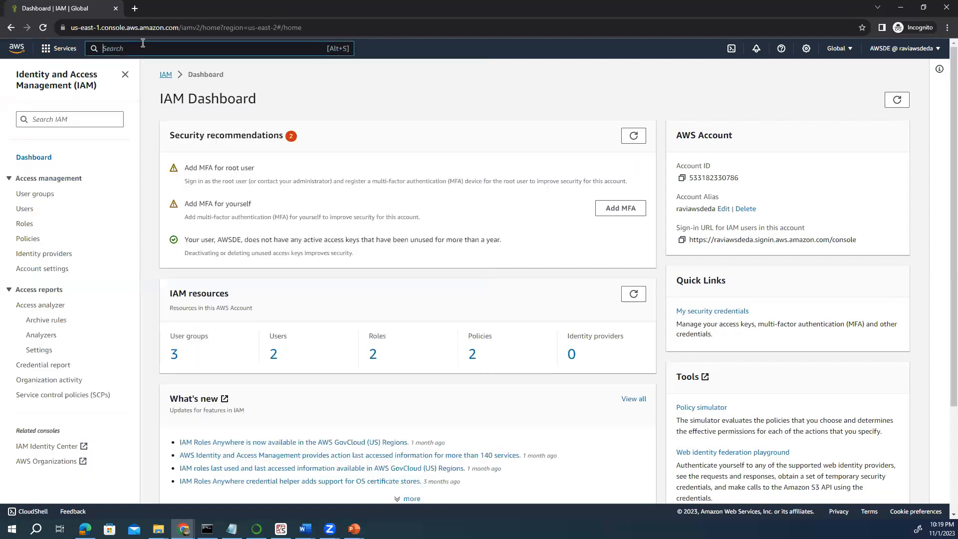
{"action": "type", "text": "S3"}
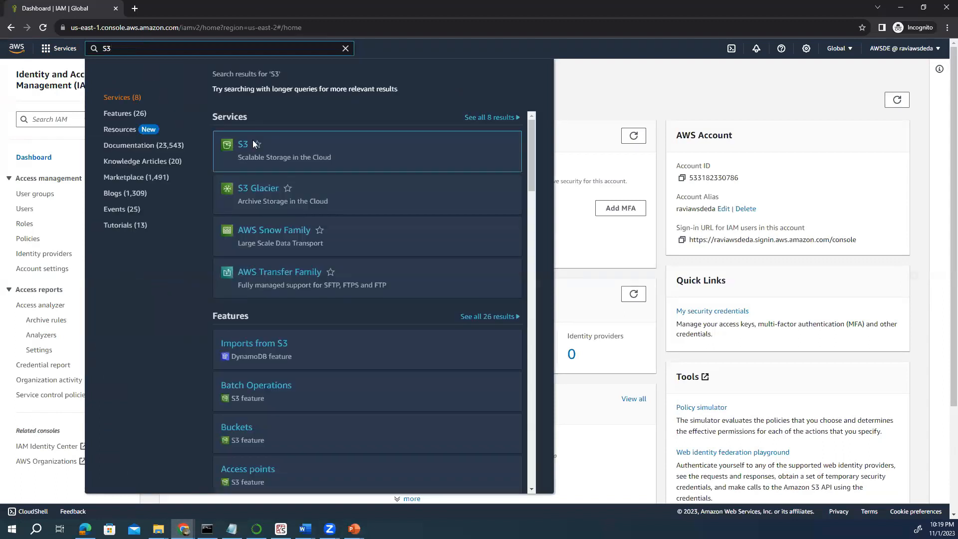
{"action": "left_click", "coordinate": [246, 149]}
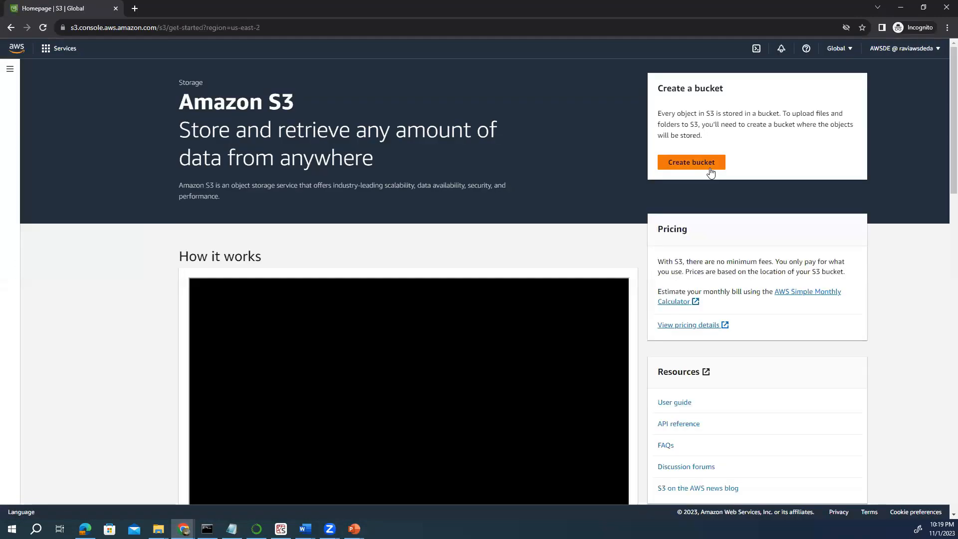
Start a new bucket and look over the Create bucket form, ready to enter a name.
{"action": "left_click", "coordinate": [680, 163]}
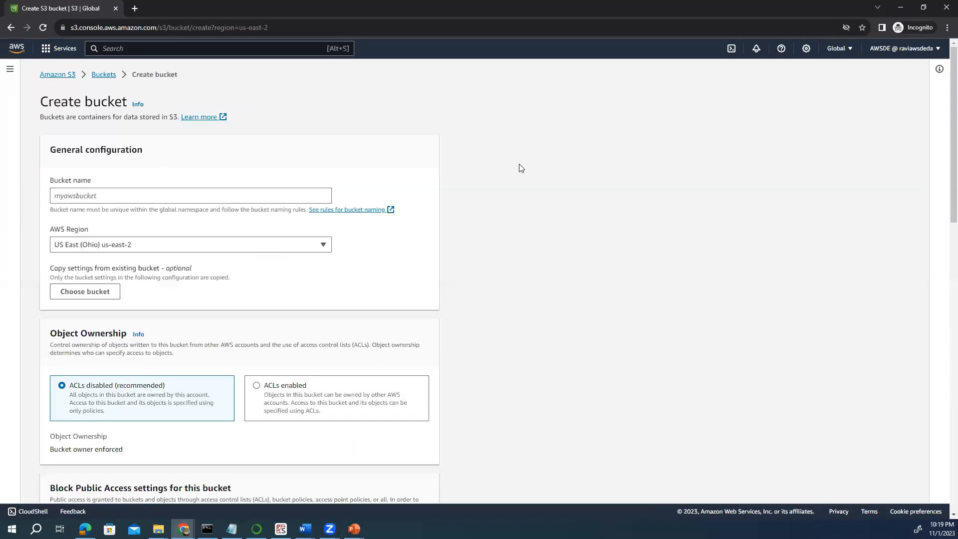
{"action": "scroll", "coordinate": [107, 224], "scroll_direction": "down", "scroll_amount": 2}
{"action": "scroll", "coordinate": [107, 225], "scroll_direction": "down", "scroll_amount": 15}
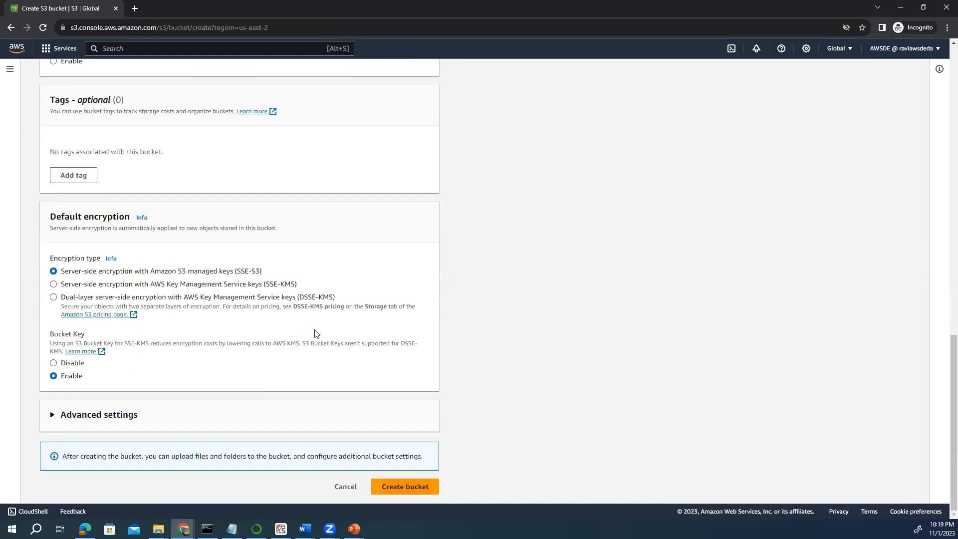
{"action": "scroll", "coordinate": [315, 334], "scroll_direction": "up", "scroll_amount": 12}
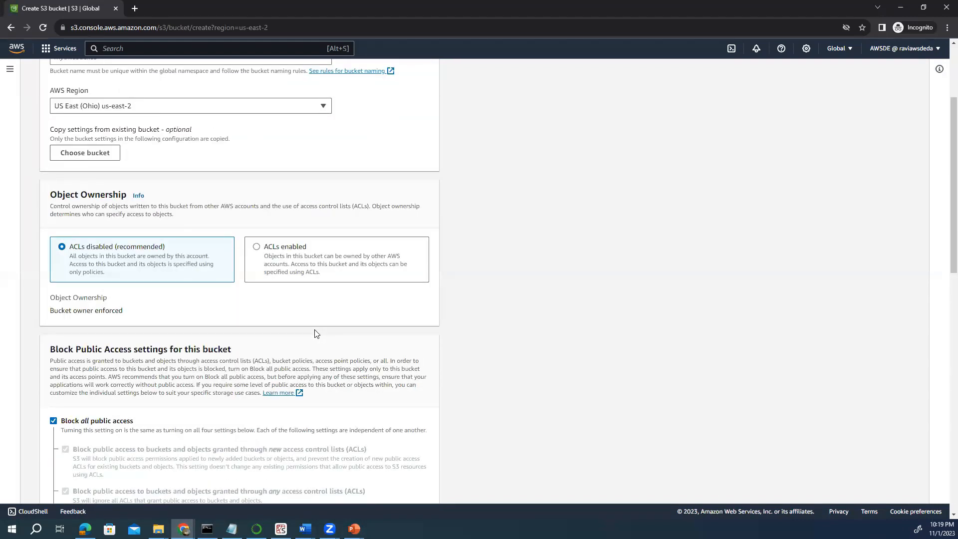
{"action": "scroll", "coordinate": [315, 333], "scroll_direction": "up", "scroll_amount": 3}
{"action": "left_click", "coordinate": [56, 197]}
Try creating a bucket named CVBVCBGF, which is rejected for uppercase letters.
{"action": "type", "text": "CVBVCBGF"}
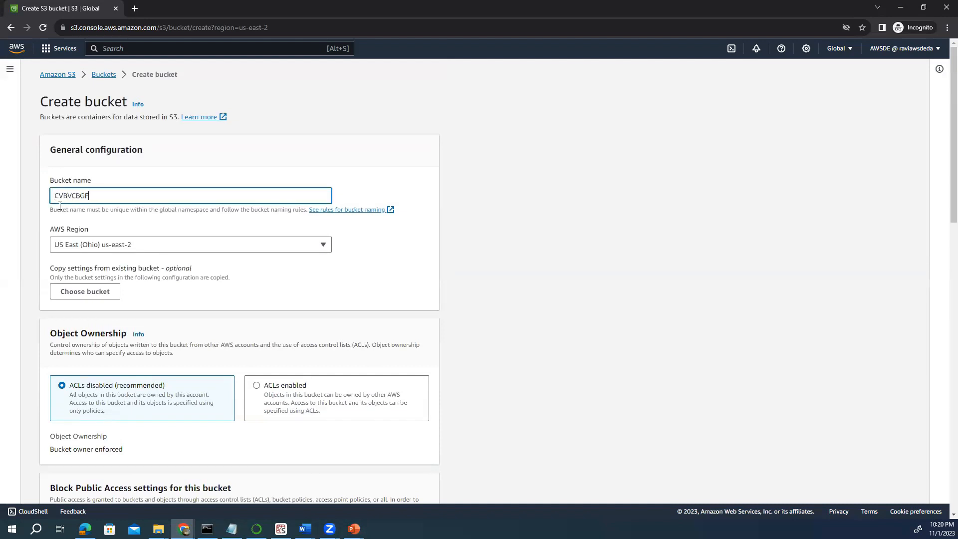
{"action": "scroll", "coordinate": [363, 234], "scroll_direction": "down", "scroll_amount": 15}
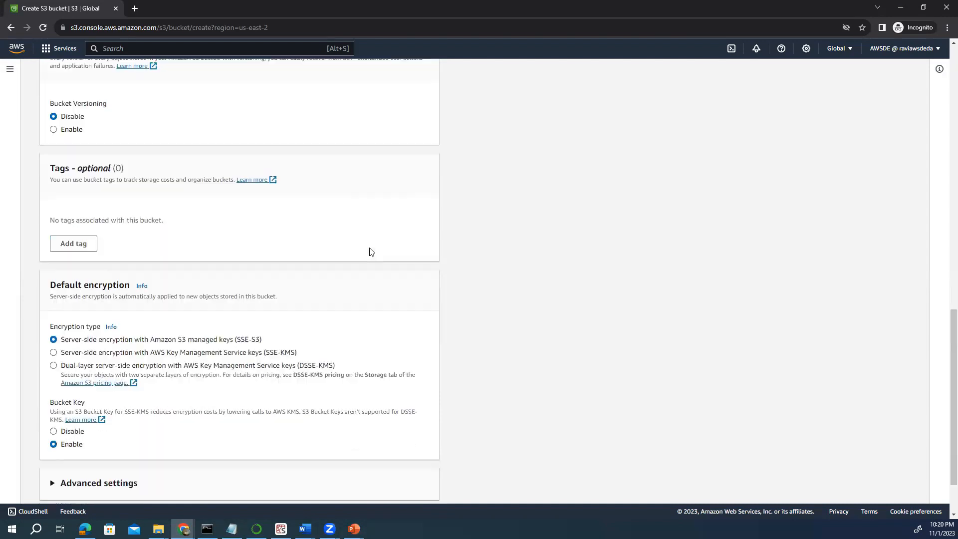
{"action": "left_click", "coordinate": [416, 487]}
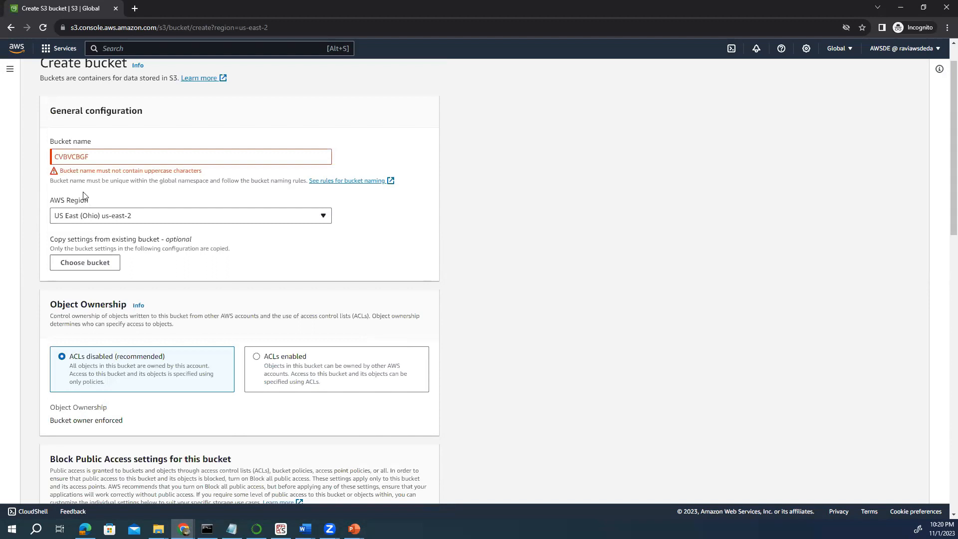
Rename the bucket to fsdfsdfsdghfg and retry creation, which fails on missing s3:CreateBucket.
{"action": "left_click_drag", "start_coordinate": [90, 160], "coordinate": [36, 160]}
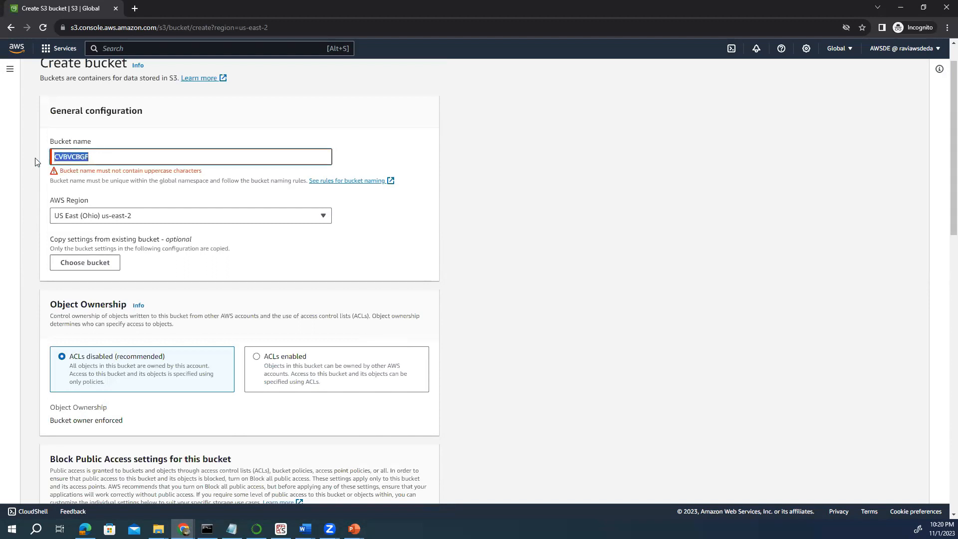
{"action": "key", "text": "BackSpace"}
{"action": "type", "text": "fsdfsdfsd"}
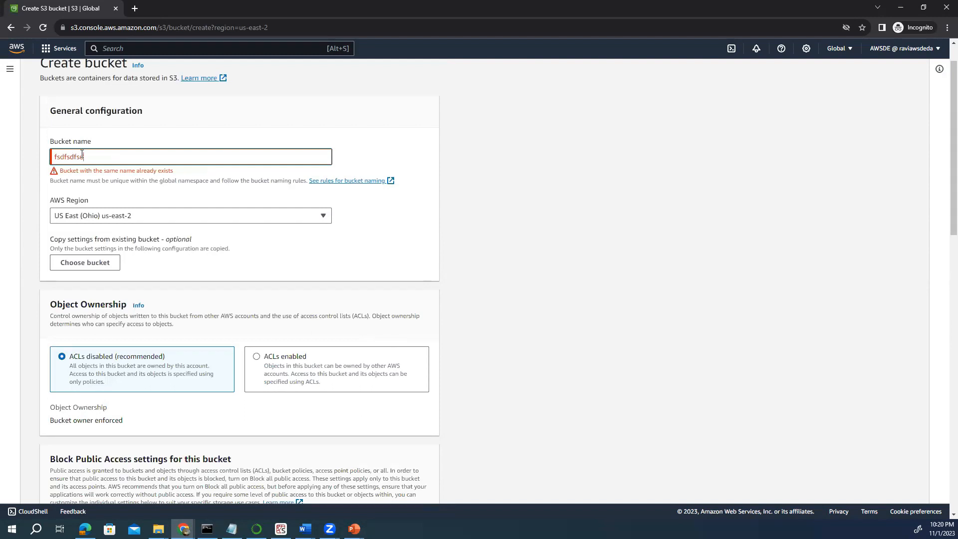
{"action": "type", "text": "ghfg"}
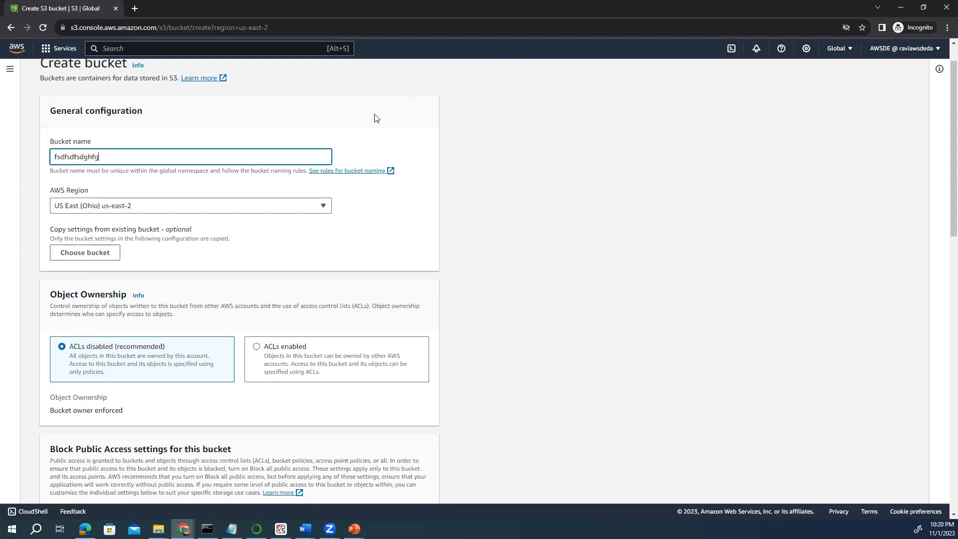
{"action": "scroll", "coordinate": [355, 229], "scroll_direction": "down", "scroll_amount": 14}
{"action": "scroll", "coordinate": [350, 324], "scroll_direction": "down", "scroll_amount": 2}
{"action": "left_click", "coordinate": [405, 487]}
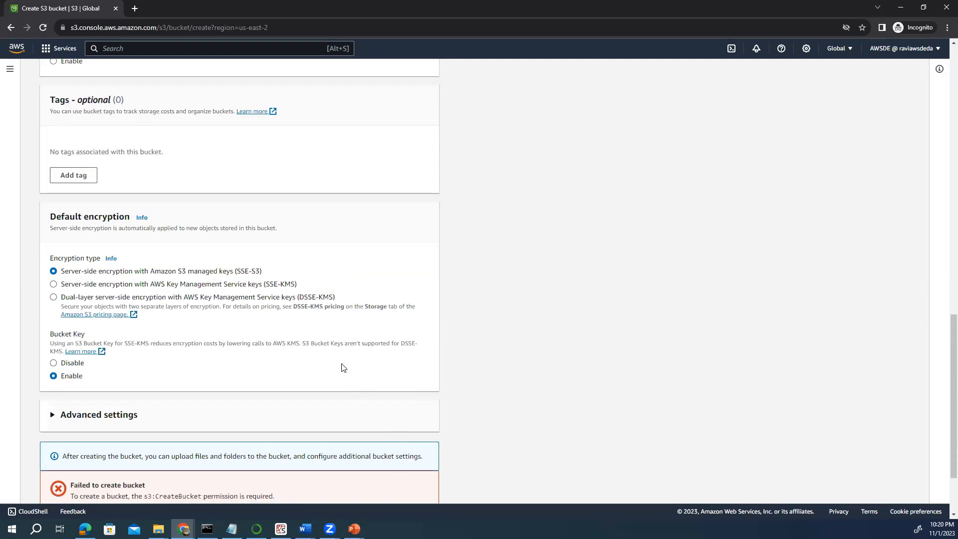
{"action": "scroll", "coordinate": [325, 350], "scroll_direction": "down", "scroll_amount": 2}
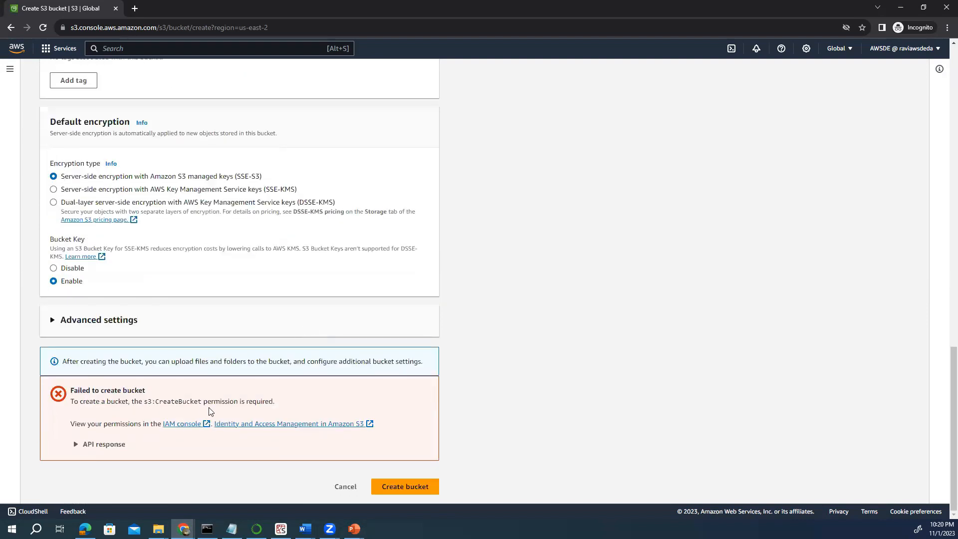
Highlight the 'Failed to create bucket' error, then switch back to the admin's AWSDE | IAM window.
{"action": "left_click_drag", "start_coordinate": [275, 401], "coordinate": [56, 398]}
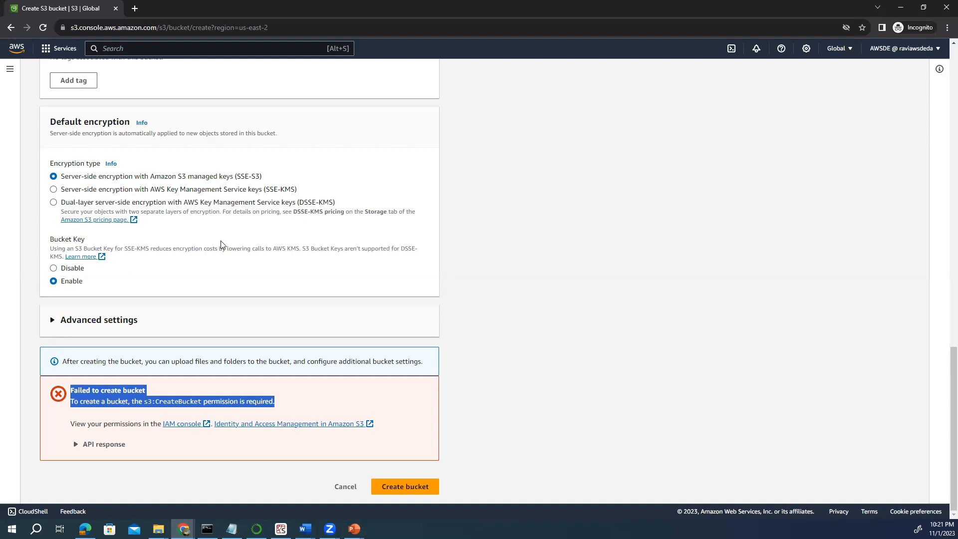
{"action": "left_click", "coordinate": [523, 75]}
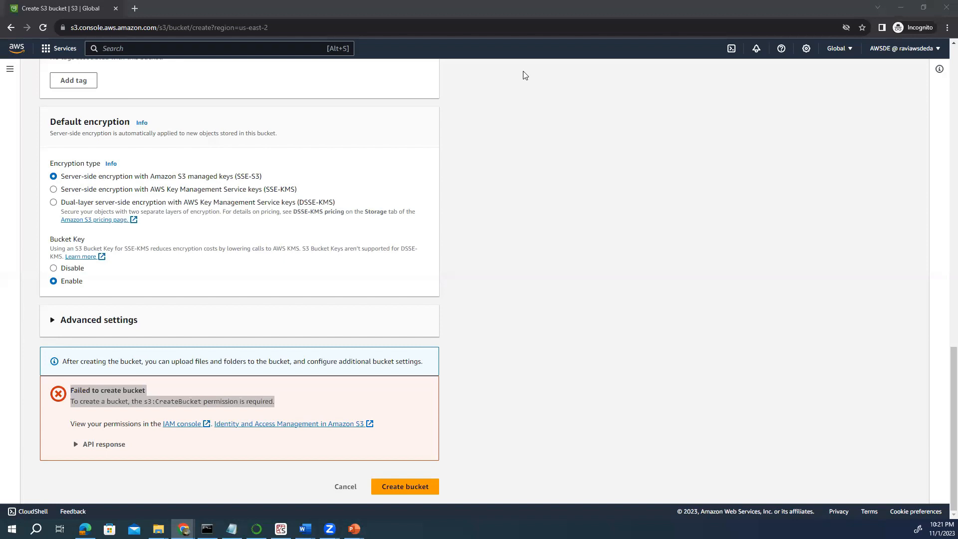
{"action": "left_click", "coordinate": [593, 143]}
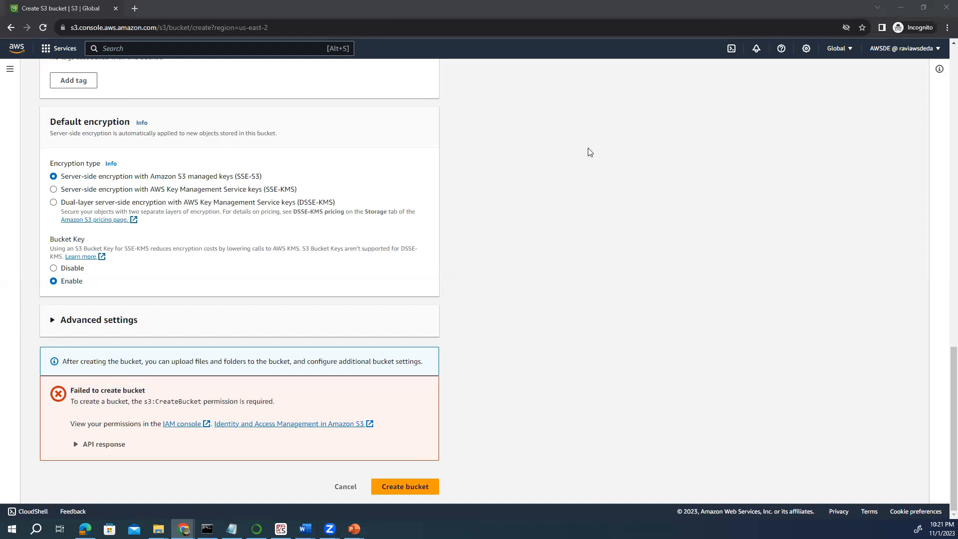
{"action": "scroll", "coordinate": [141, 351], "scroll_direction": "up", "scroll_amount": 7}
{"action": "scroll", "coordinate": [141, 351], "scroll_direction": "up", "scroll_amount": 12}
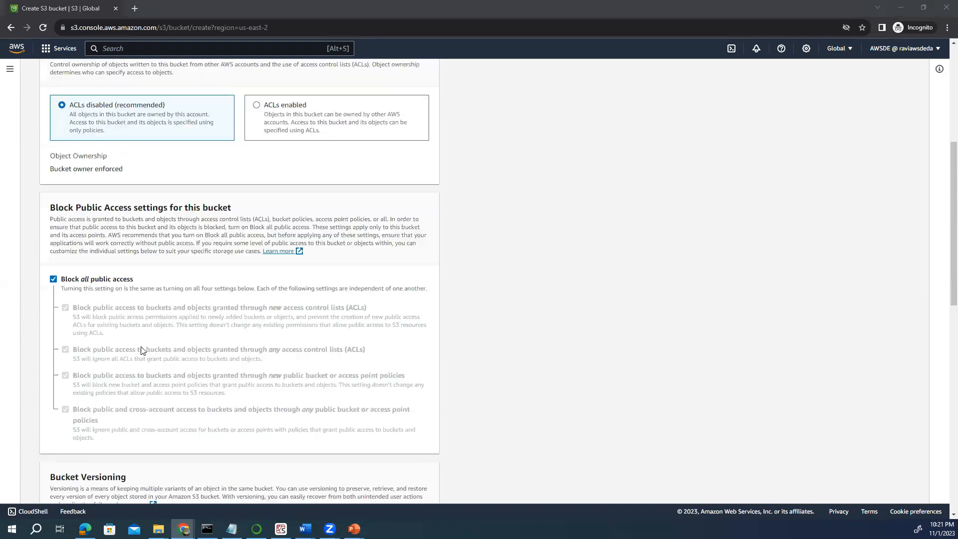
{"action": "mouse_move", "coordinate": [183, 528]}
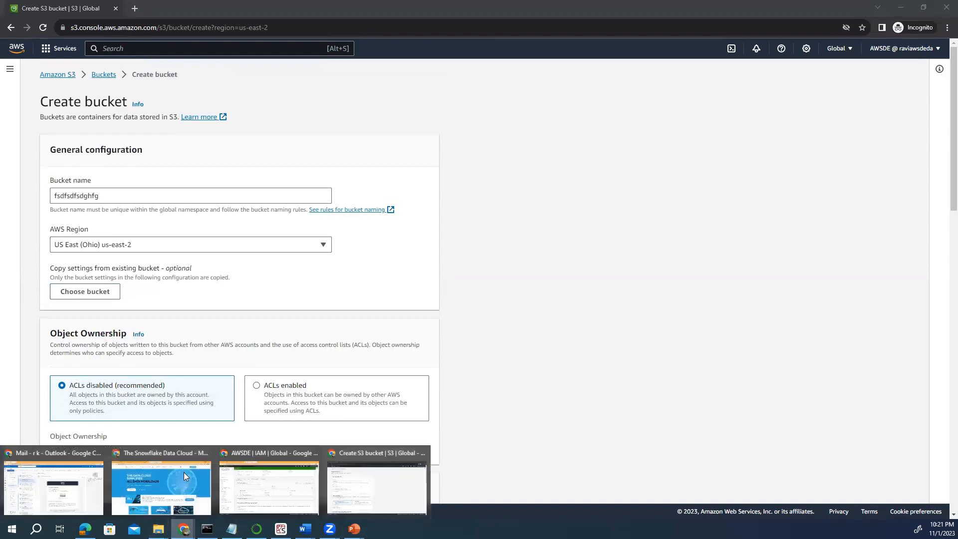
{"action": "left_click", "coordinate": [278, 491]}
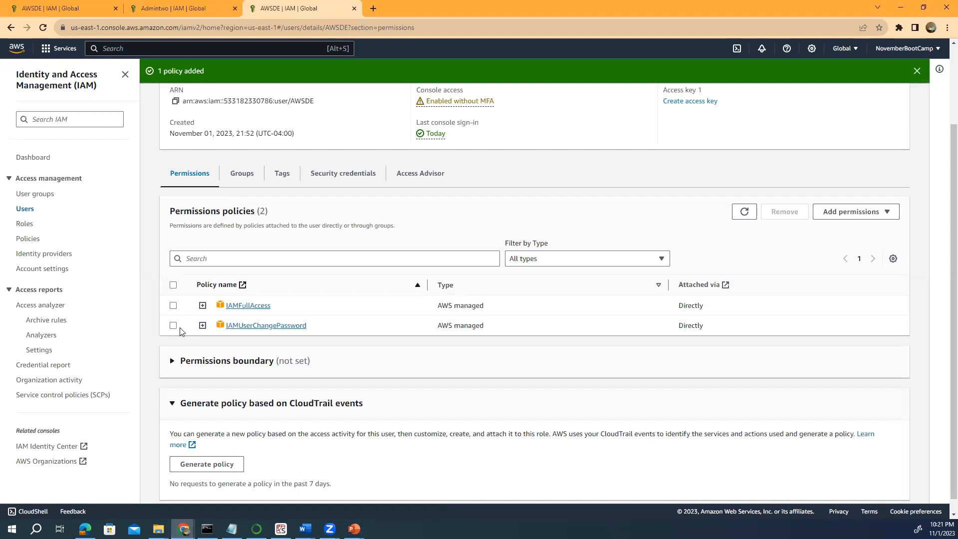
Remove IAMFullAccess from the test user, then return to the user's bucket-creation window.
{"action": "left_click", "coordinate": [172, 306]}
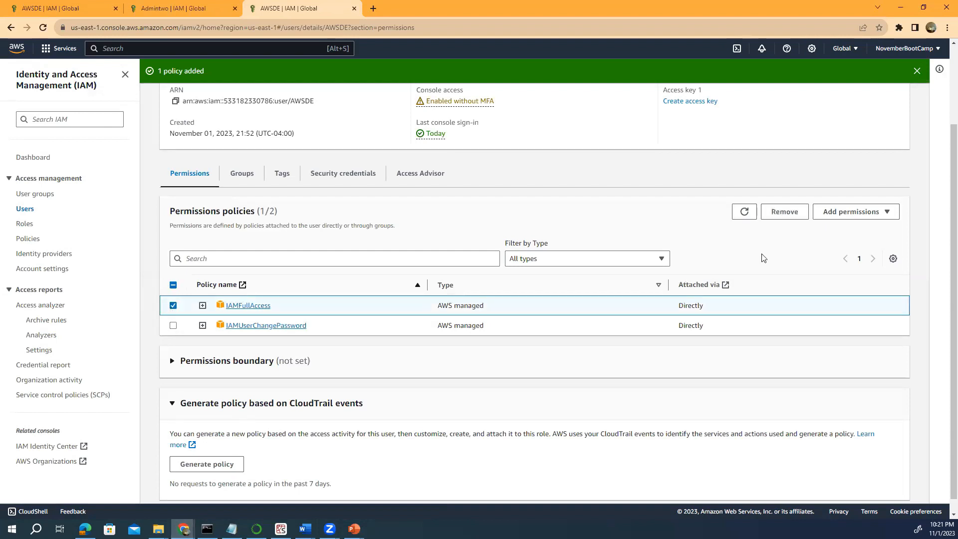
{"action": "left_click", "coordinate": [787, 214]}
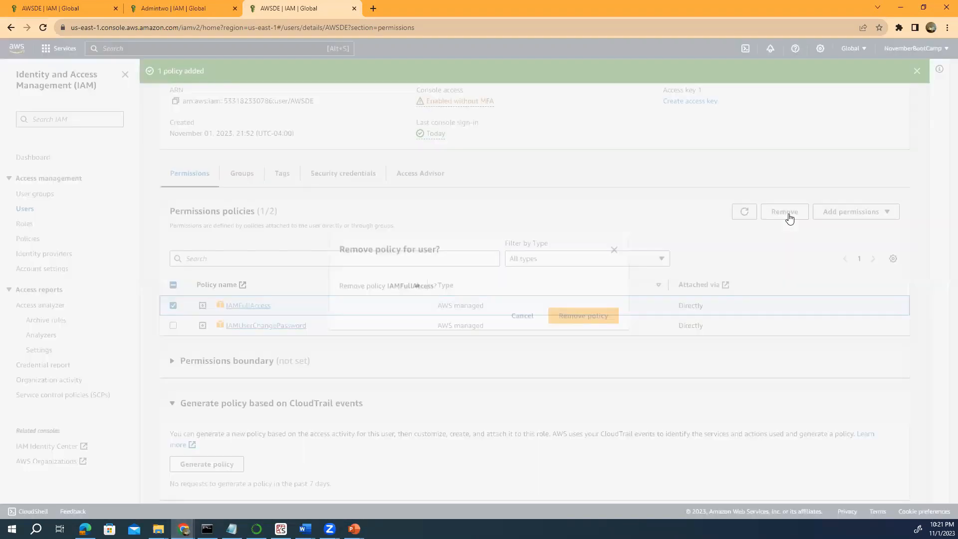
{"action": "left_click", "coordinate": [579, 314]}
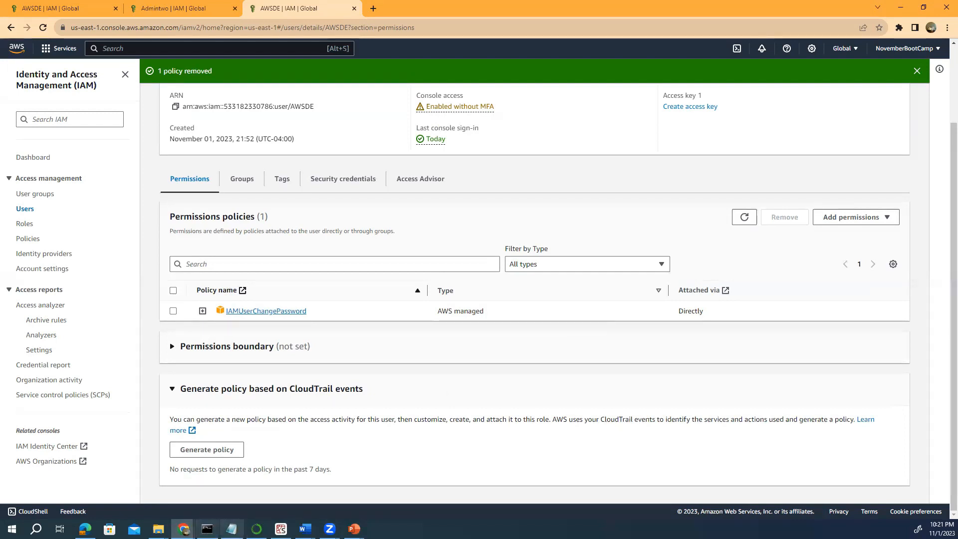
{"action": "mouse_move", "coordinate": [184, 529]}
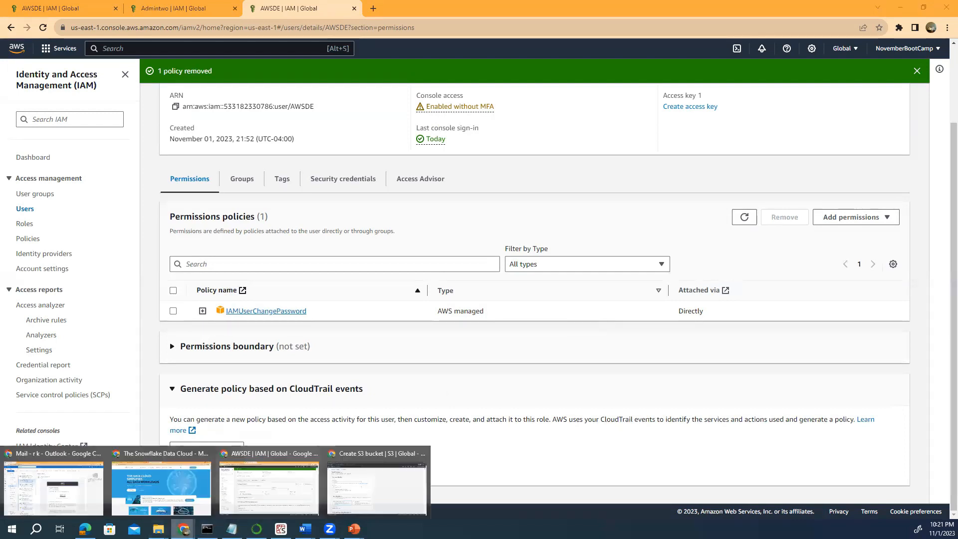
{"action": "left_click", "coordinate": [362, 476]}
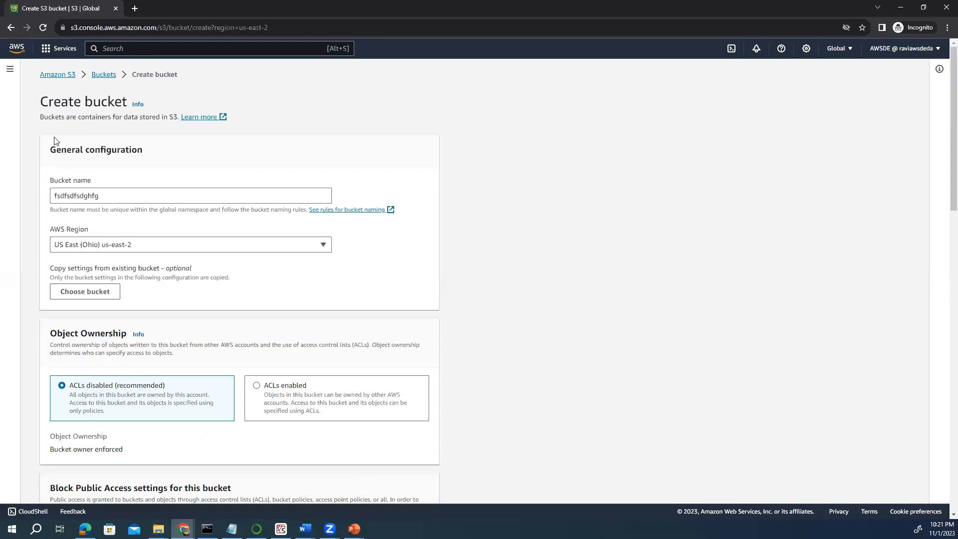
As the restricted user, search 'iam' and open IAM, which now shows access denied.
{"action": "left_click", "coordinate": [10, 70]}
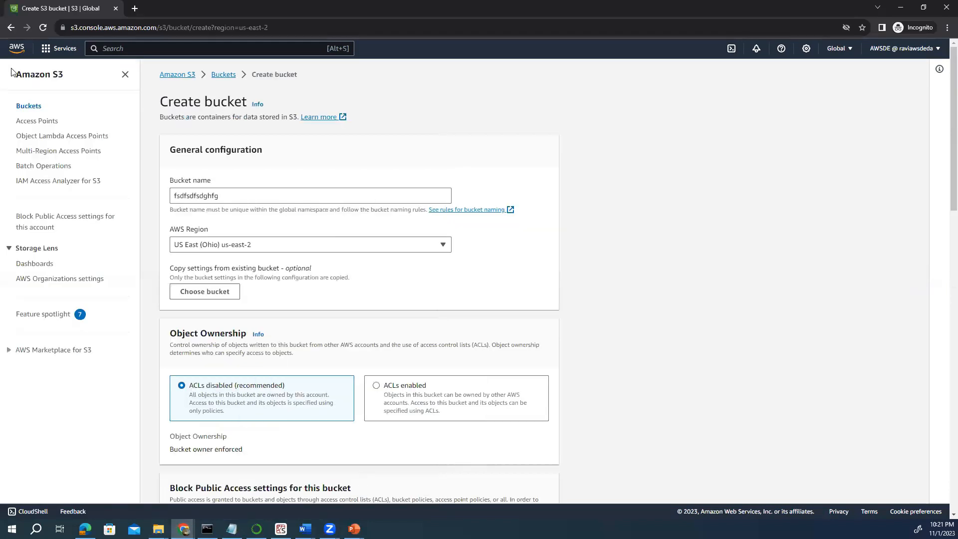
{"action": "left_click", "coordinate": [101, 48]}
{"action": "type", "text": "iam"}
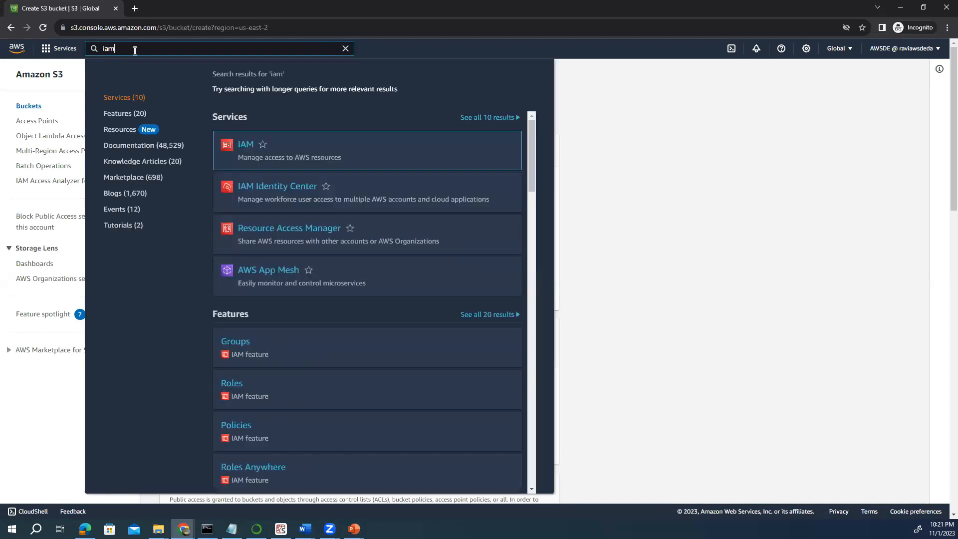
{"action": "left_click", "coordinate": [253, 145]}
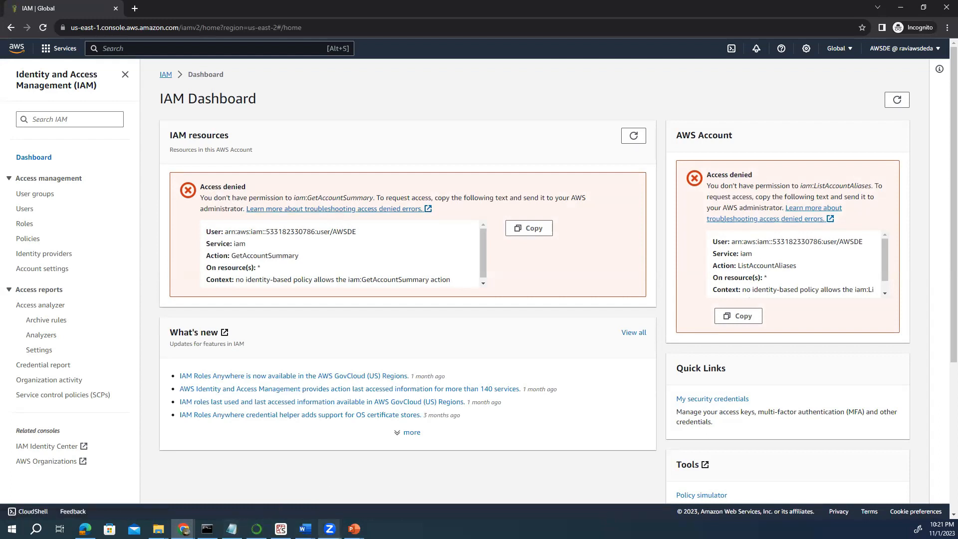
{"action": "mouse_move", "coordinate": [184, 529]}
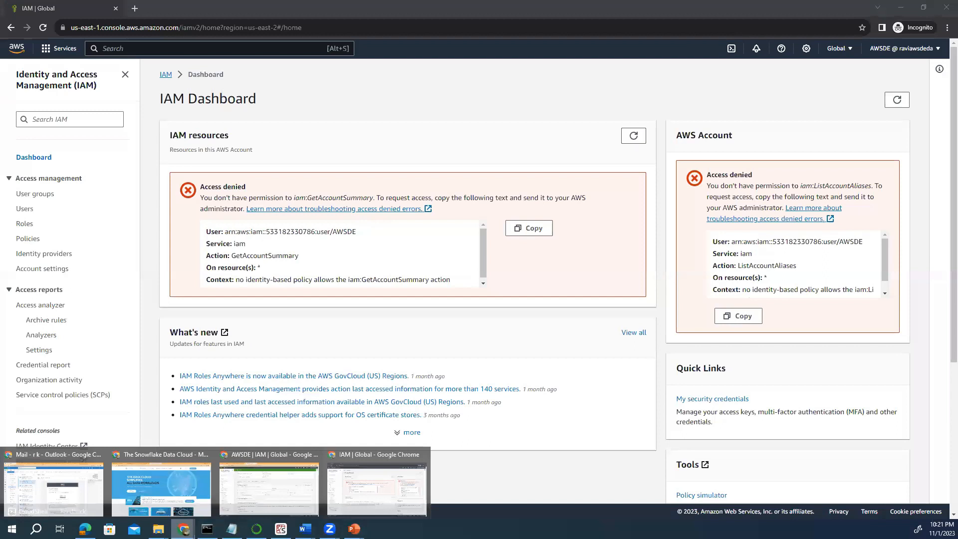
In the admin window, open the test user from Users and choose Add permissions.
{"action": "left_click", "coordinate": [274, 500]}
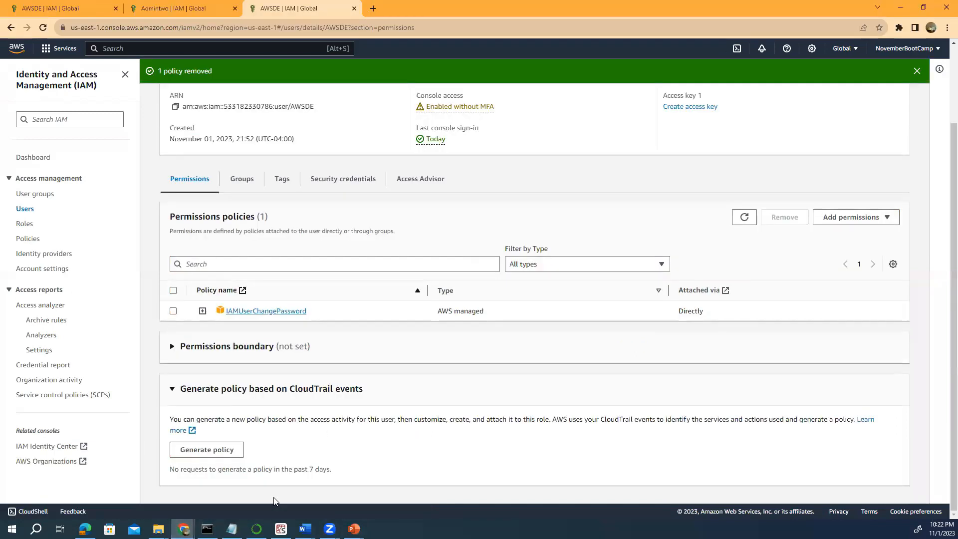
{"action": "scroll", "coordinate": [270, 369], "scroll_direction": "up", "scroll_amount": 2}
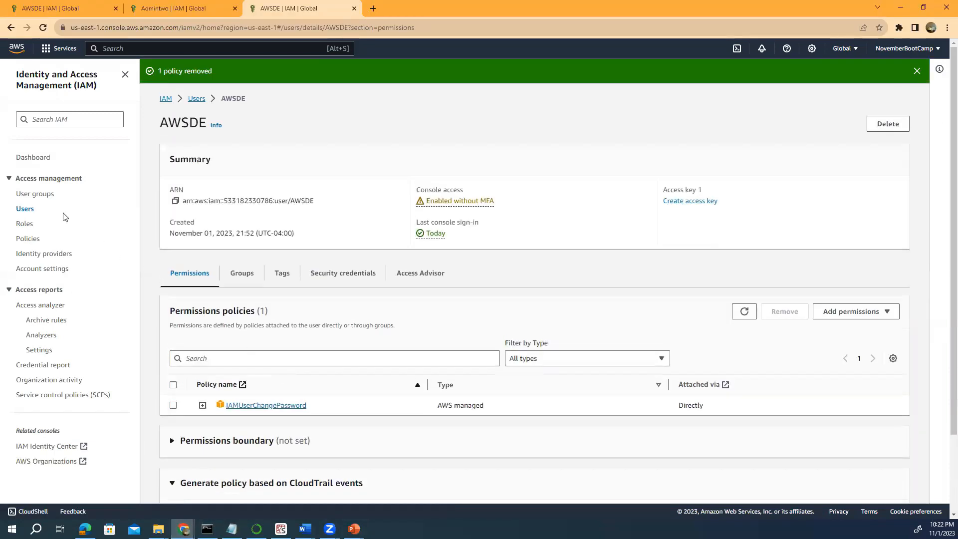
{"action": "left_click", "coordinate": [27, 212]}
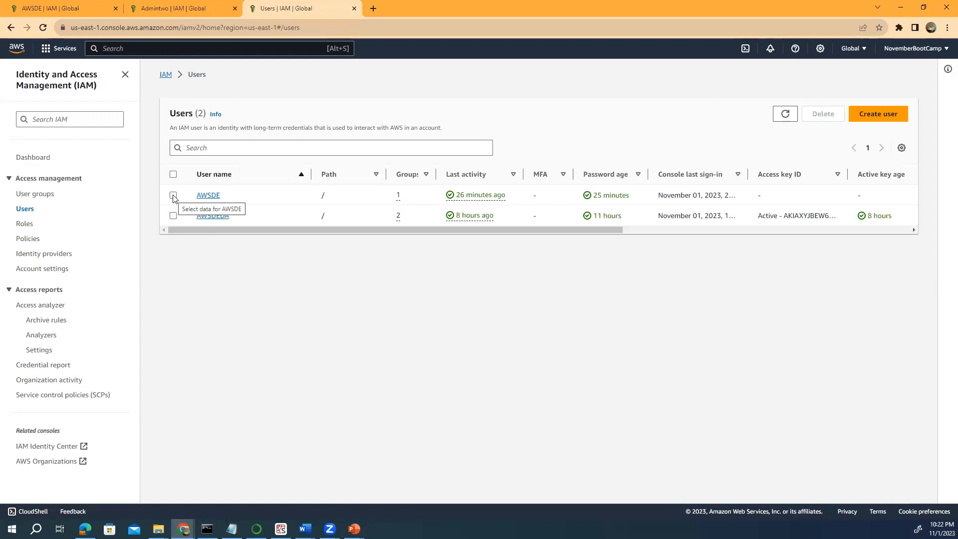
{"action": "left_click", "coordinate": [207, 196]}
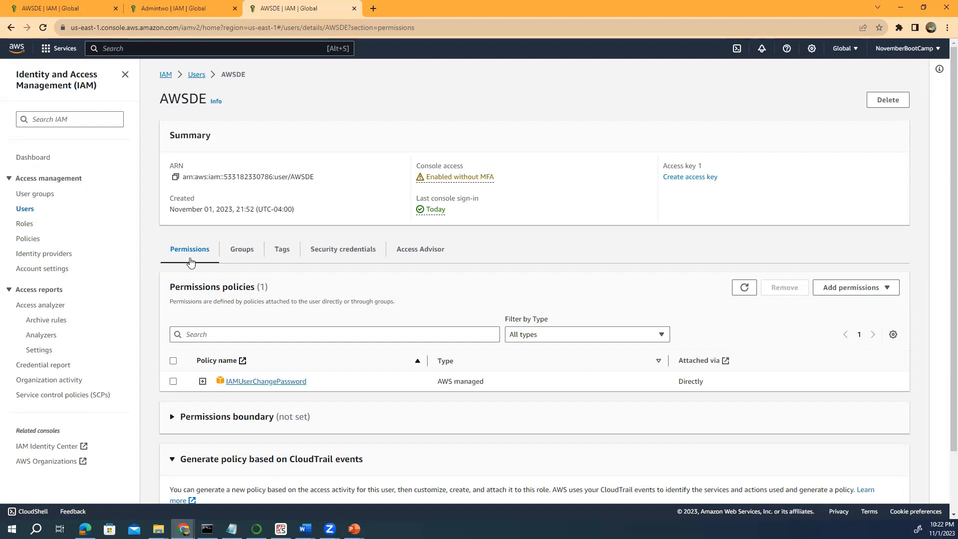
{"action": "left_click", "coordinate": [856, 294]}
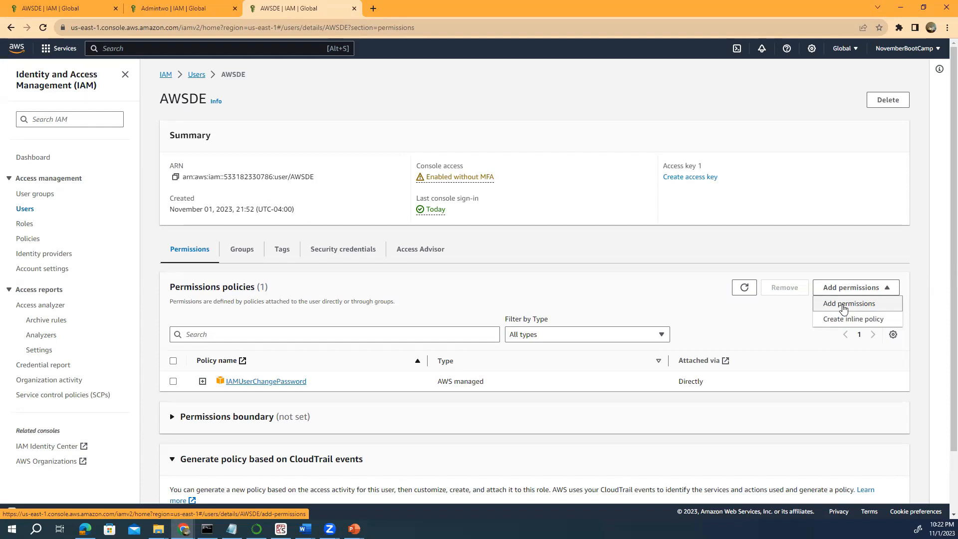
{"action": "left_click", "coordinate": [844, 306]}
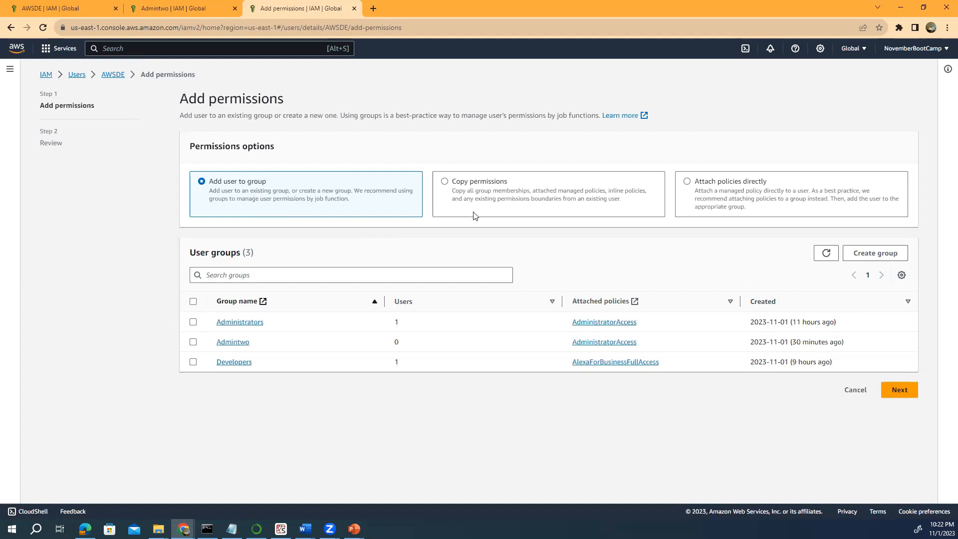
Attach IAMReadOnlyAccess directly to the test user after filtering policies by 'iam'.
{"action": "left_click", "coordinate": [687, 183]}
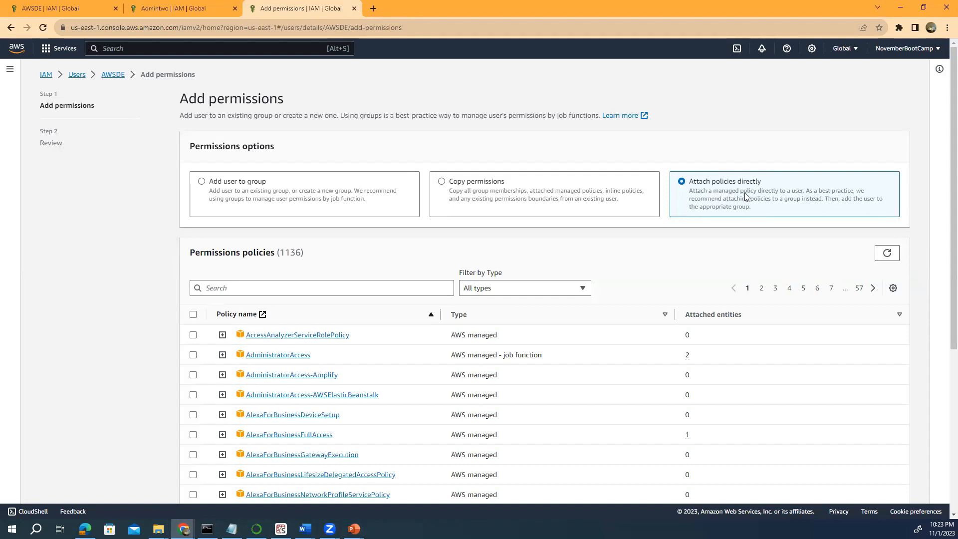
{"action": "left_click", "coordinate": [222, 288]}
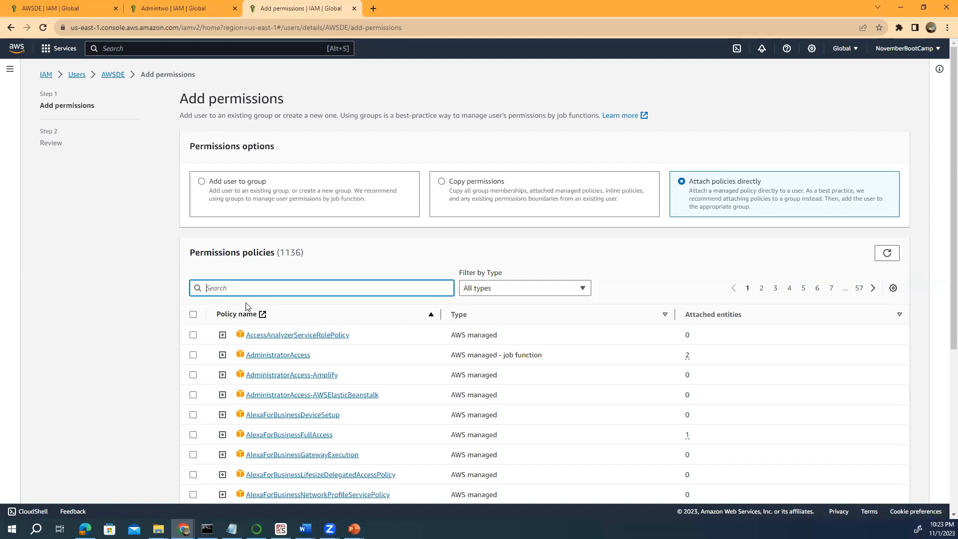
{"action": "type", "text": "iam"}
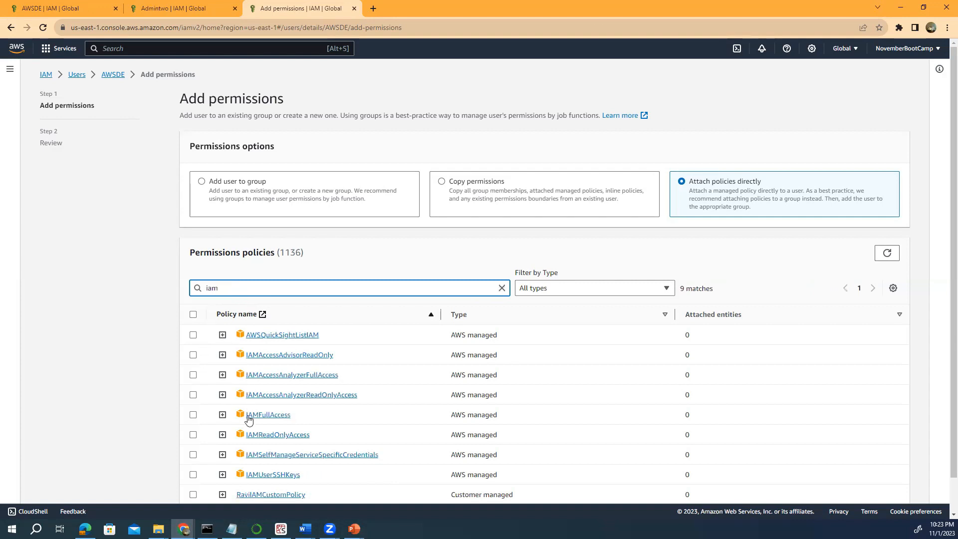
{"action": "left_click", "coordinate": [193, 435]}
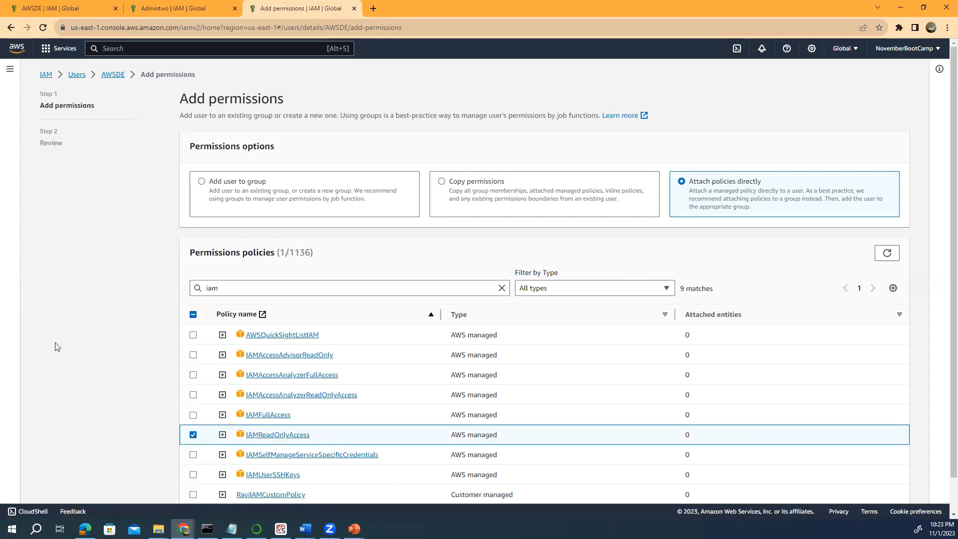
{"action": "scroll", "coordinate": [62, 349], "scroll_direction": "down", "scroll_amount": 1}
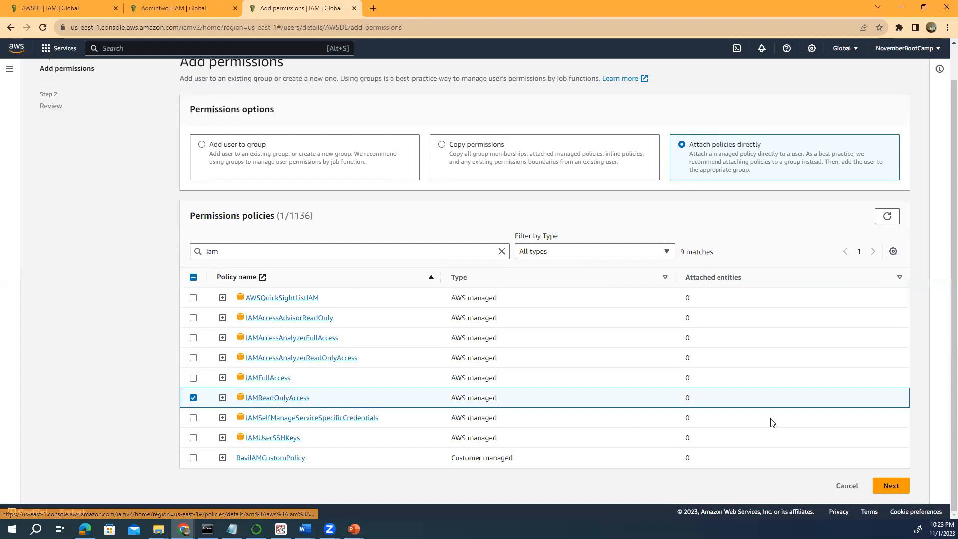
{"action": "left_click", "coordinate": [888, 485]}
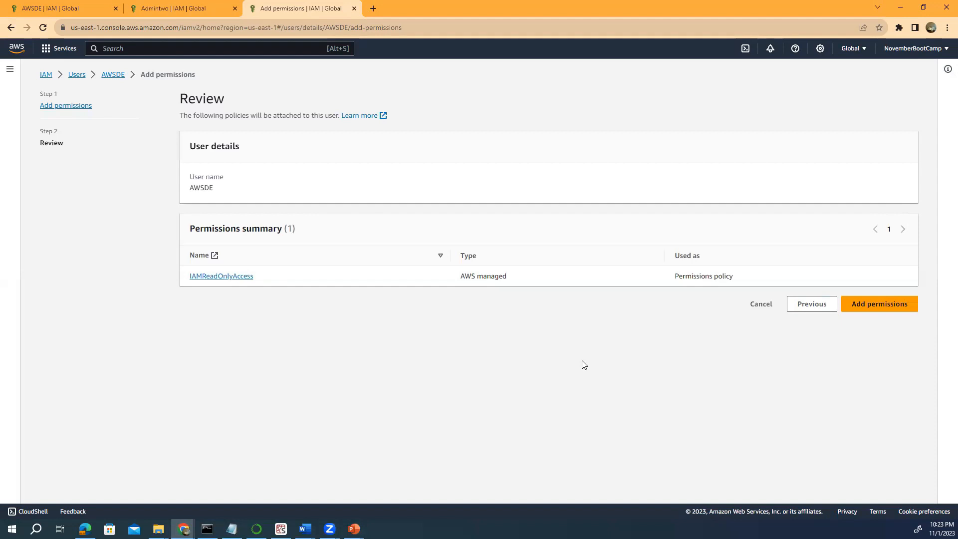
{"action": "left_click", "coordinate": [877, 312]}
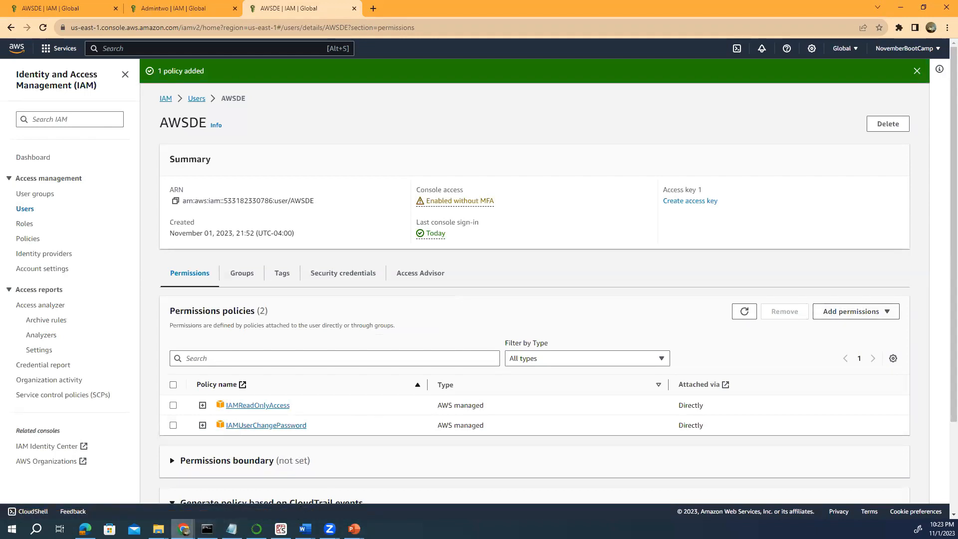
In the test user's incognito window, reload the IAM Dashboard and open the Users list.
{"action": "mouse_move", "coordinate": [184, 528]}
{"action": "left_click", "coordinate": [363, 495]}
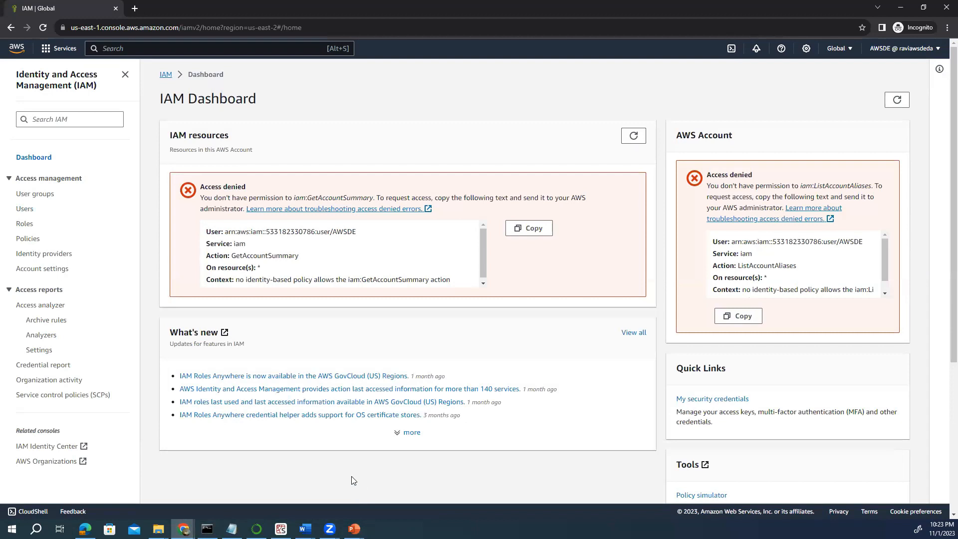
{"action": "left_click", "coordinate": [43, 28]}
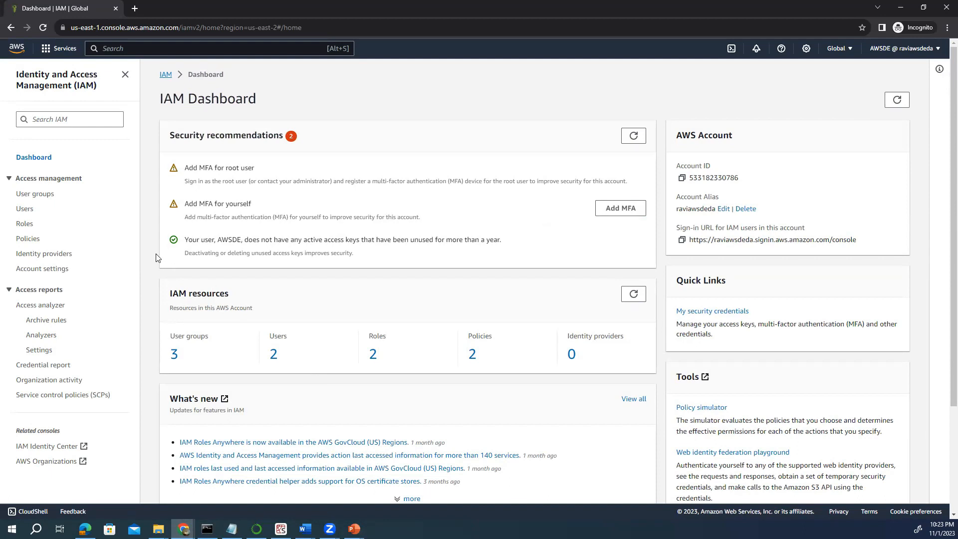
{"action": "left_click", "coordinate": [26, 210]}
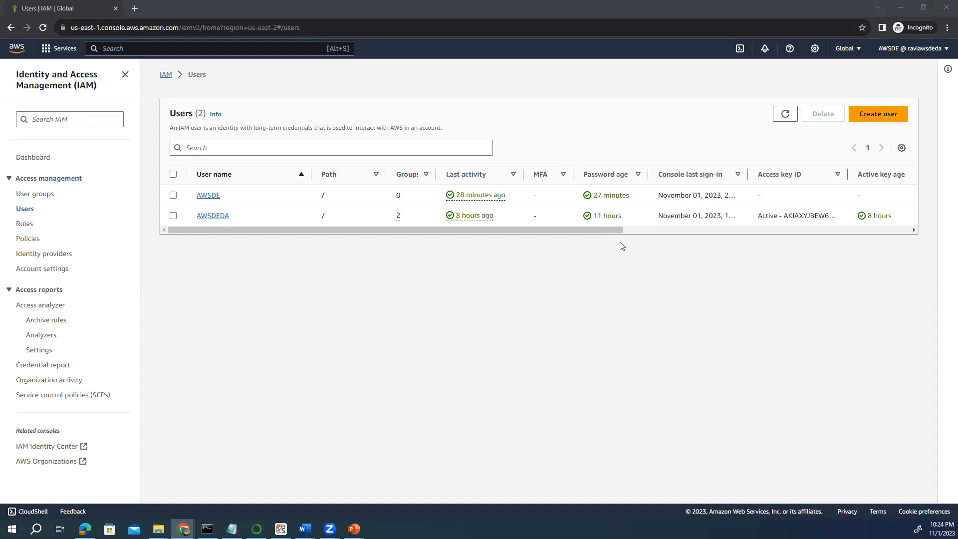
Try creating IAM user 'dfghdfhdf', then dismiss the iam:CreateUser access-denied error.
{"action": "left_click", "coordinate": [874, 119]}
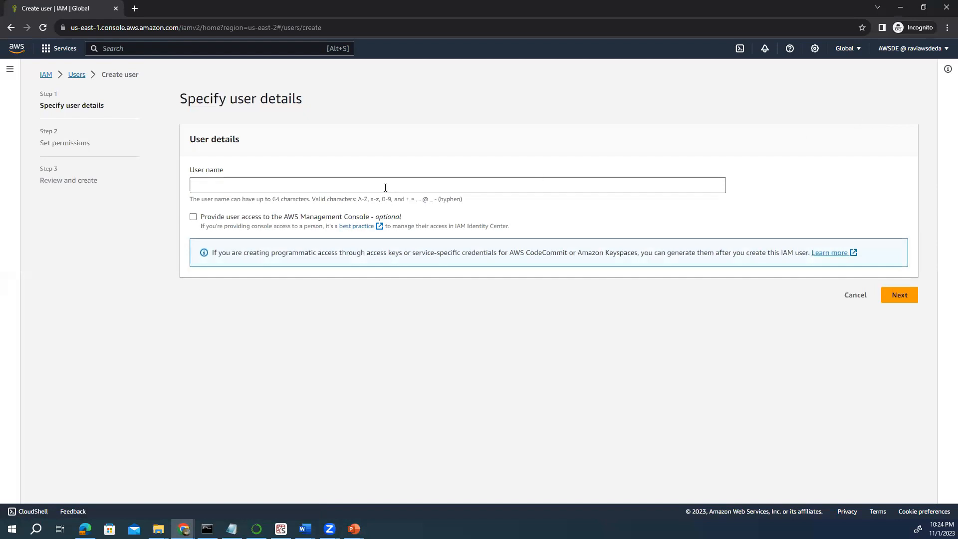
{"action": "left_click", "coordinate": [276, 187]}
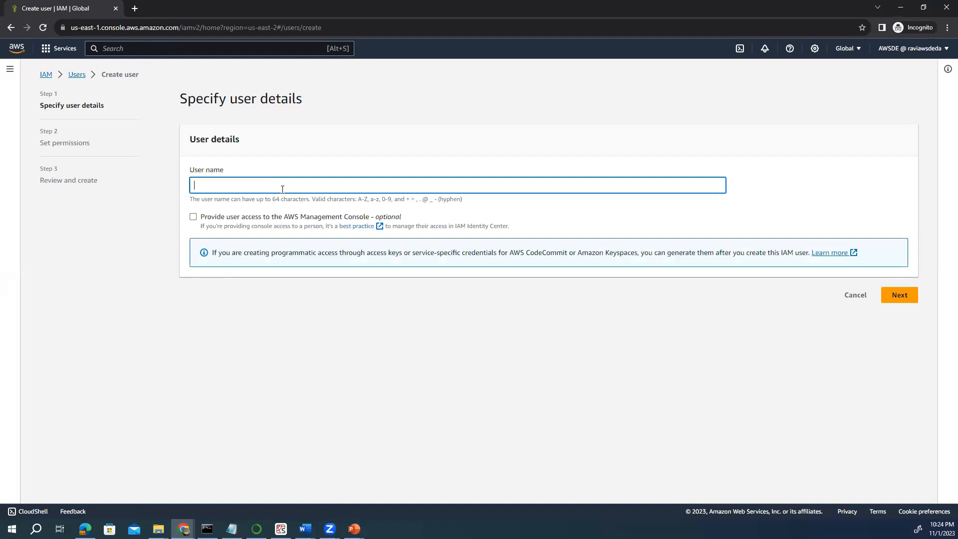
{"action": "type", "text": "dfghdfhdf"}
{"action": "left_click", "coordinate": [907, 300]}
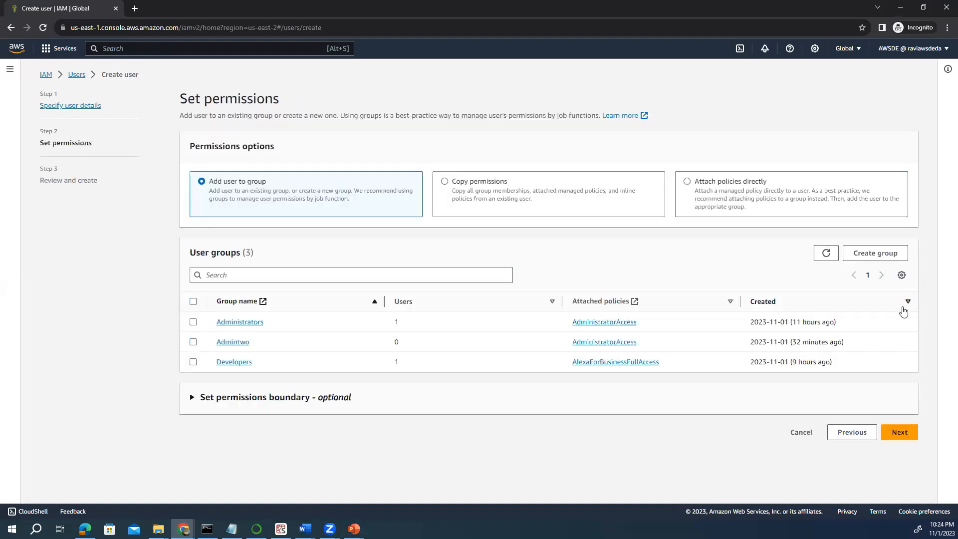
{"action": "left_click", "coordinate": [899, 437]}
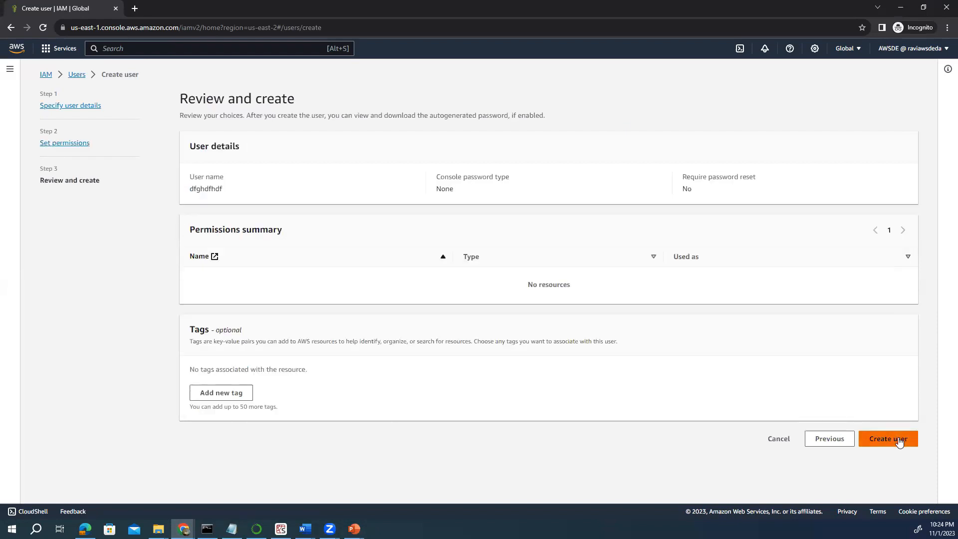
{"action": "left_click", "coordinate": [900, 440]}
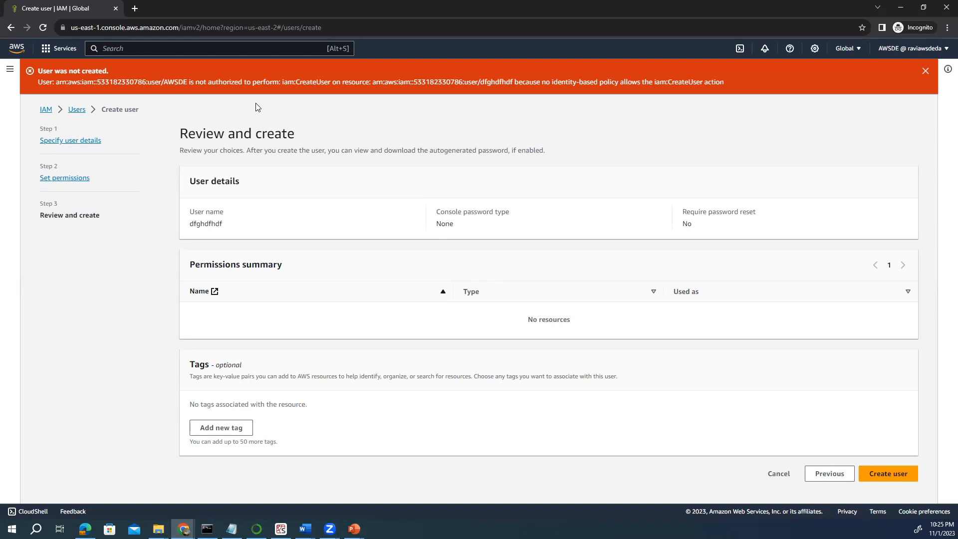
{"action": "left_click", "coordinate": [926, 72]}
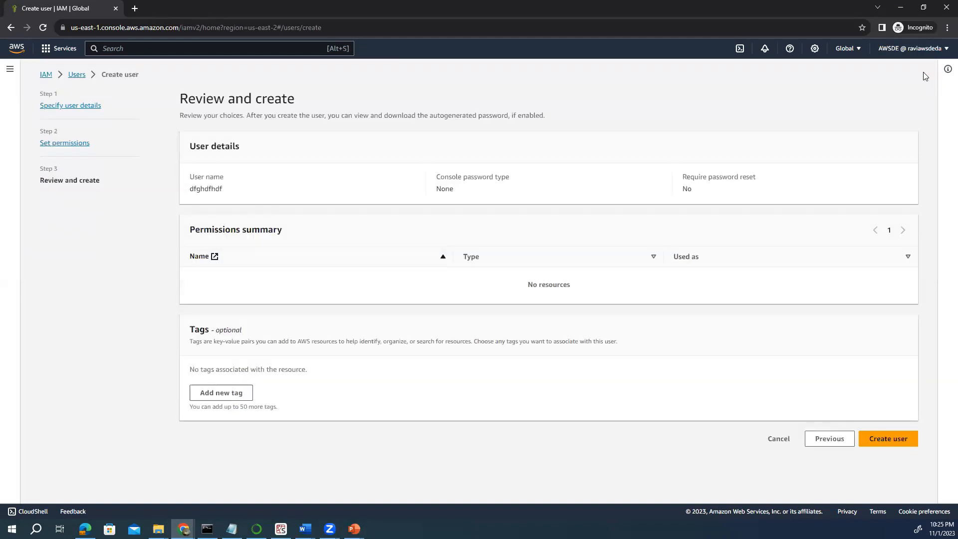